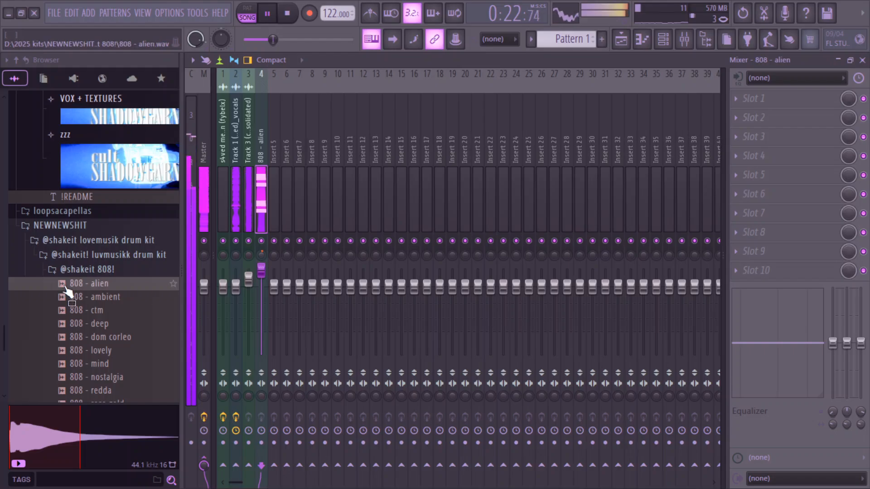
Step: Load the HI TEK SHH sample from the browser into a new channel and add an E5 note at 1:07 in Pattern 1
click(71, 270)
click(89, 285)
drag(4, 341, 9, 69)
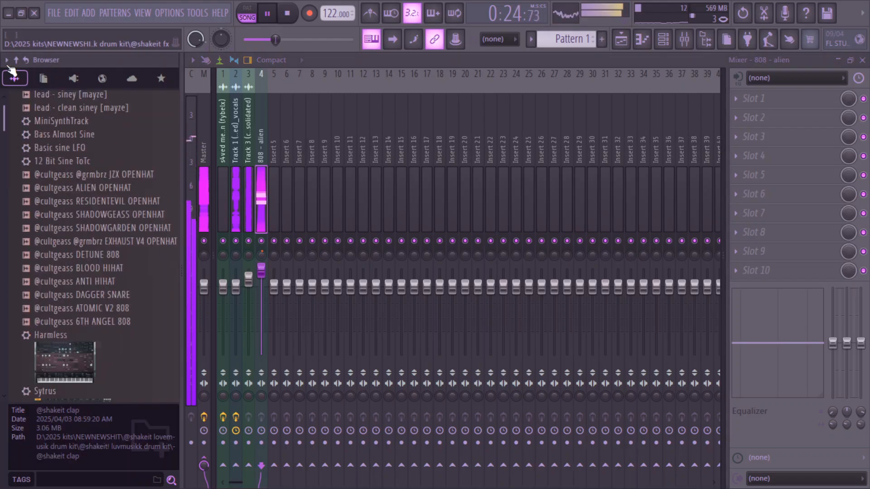
scroll(89, 282, down, 5)
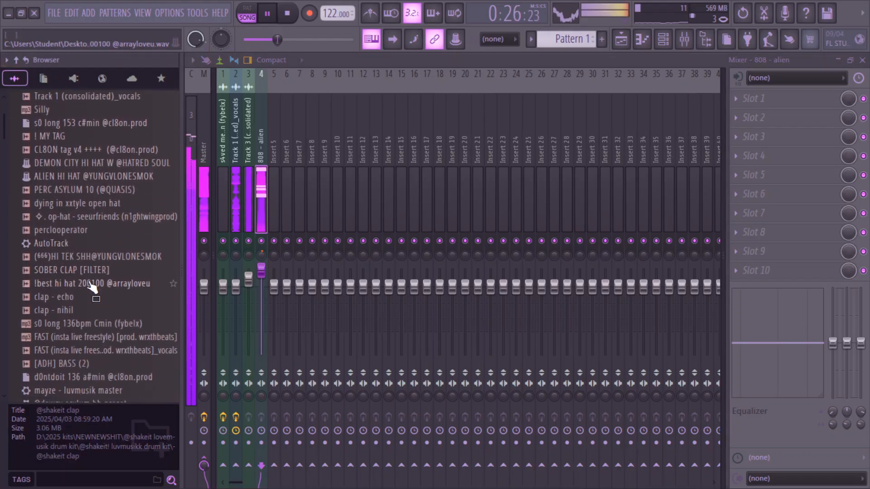
right_click(88, 253)
click(116, 222)
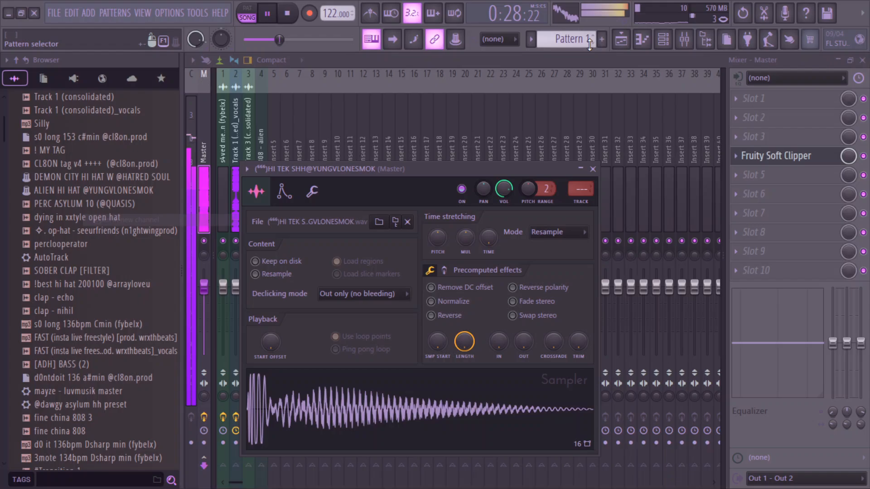
click(642, 40)
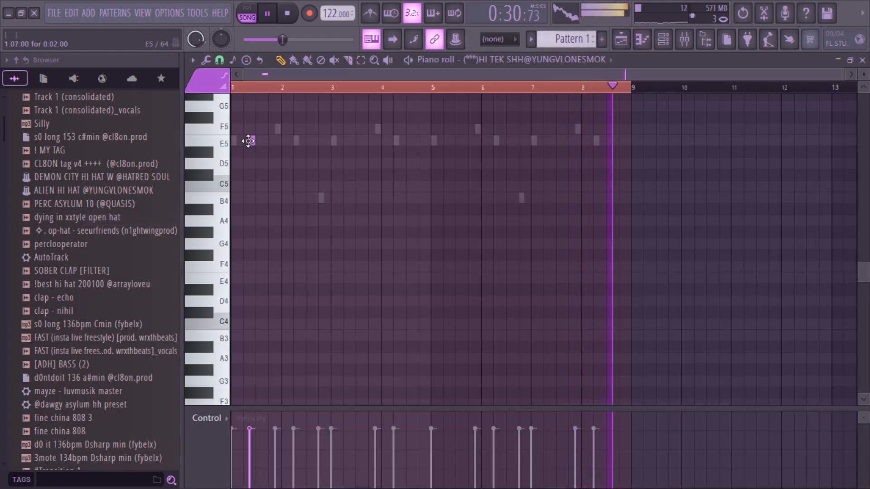
Step: Check the 808 - alien channel's miscellaneous settings and set the HI TEK SHH channel's cut group to Cut 2, By 2
click(664, 42)
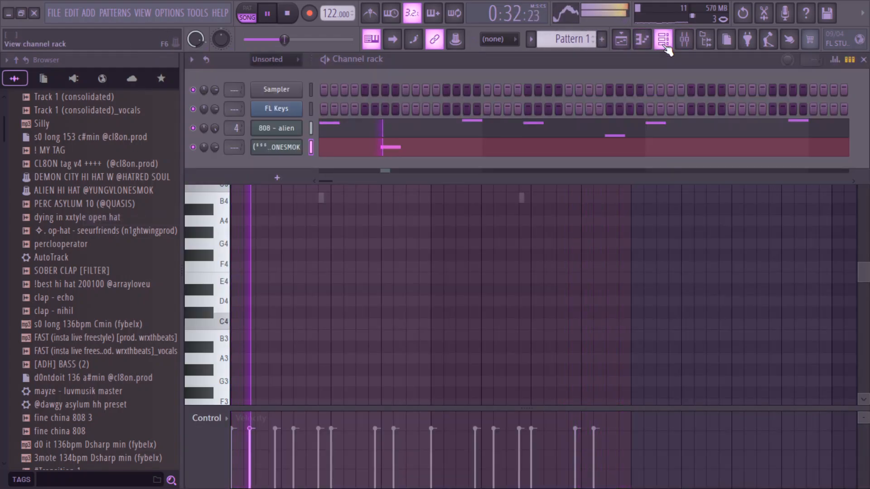
click(284, 150)
click(286, 129)
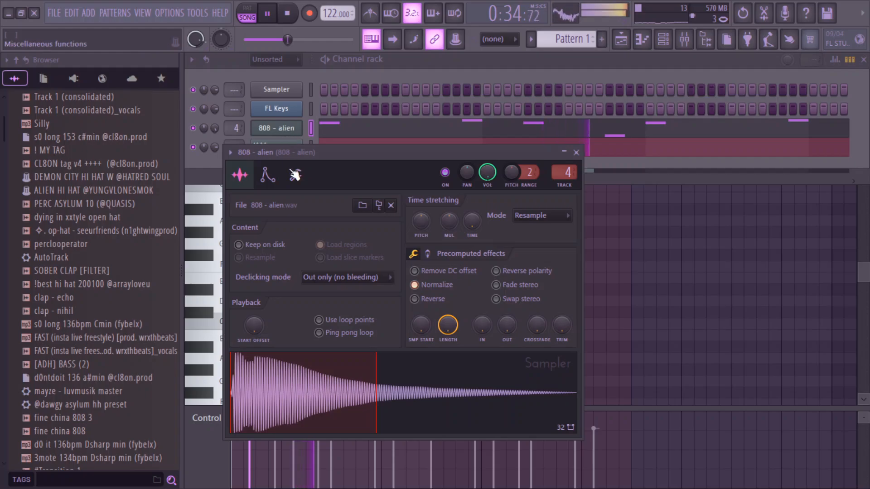
click(295, 175)
click(277, 147)
click(312, 191)
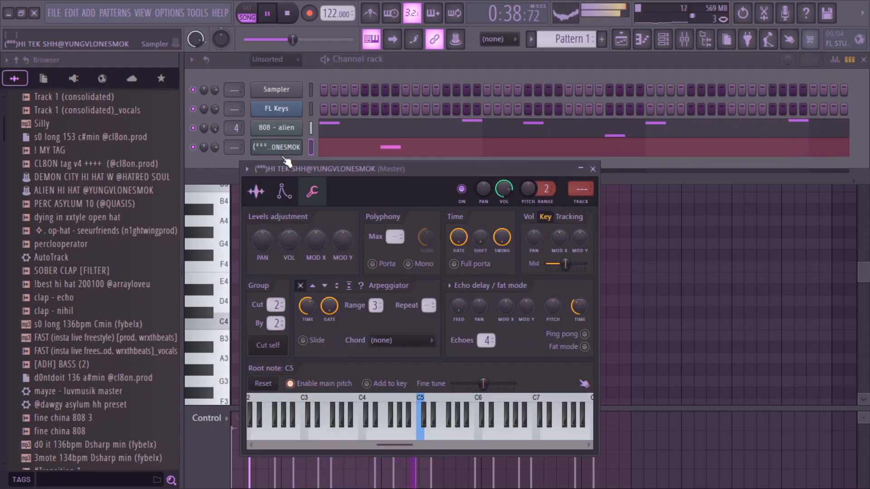
Step: Replace the 808 - alien's two B4 notes at 2:13 and 6:13 with HI TEK SHH notes at the same positions
right_click(293, 131)
click(330, 152)
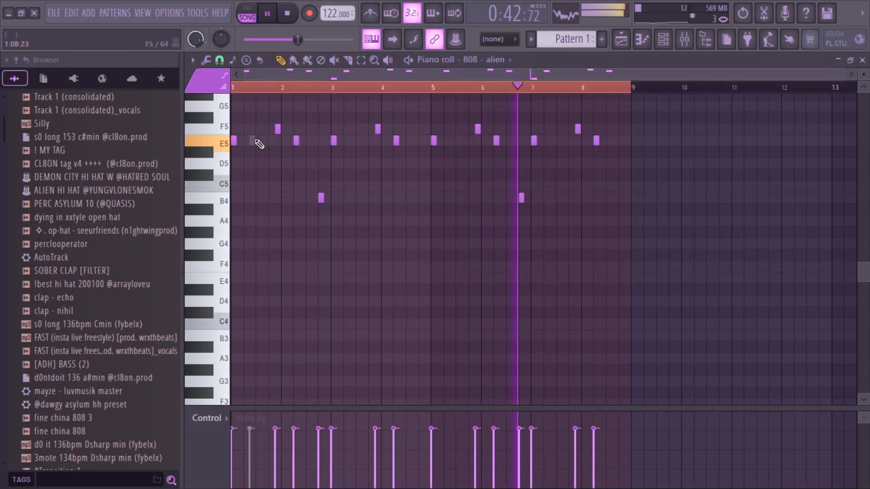
double_click(253, 141)
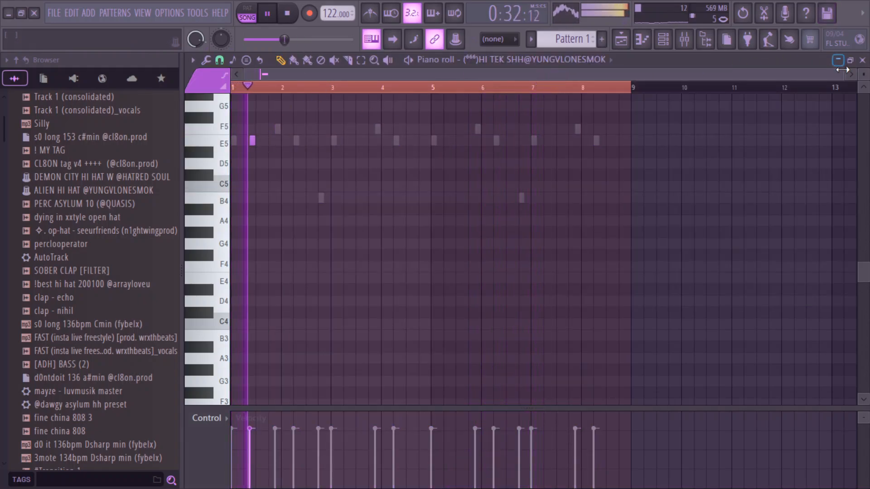
double_click(322, 198)
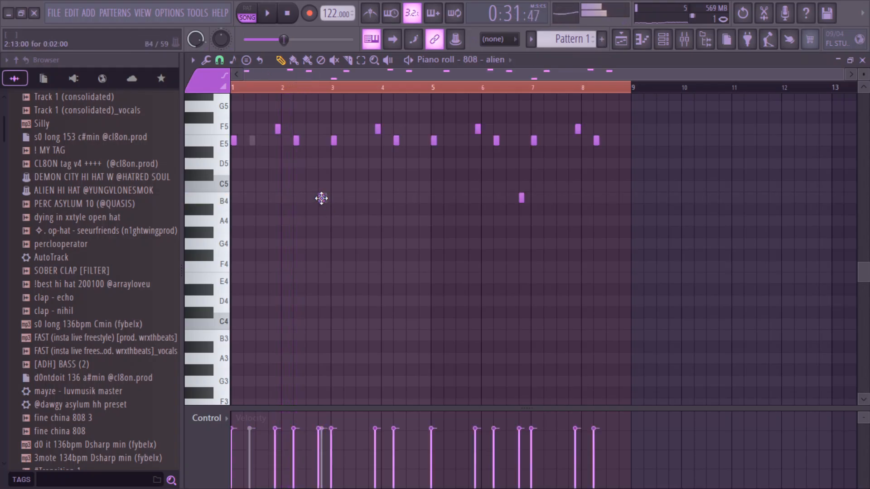
double_click(325, 198)
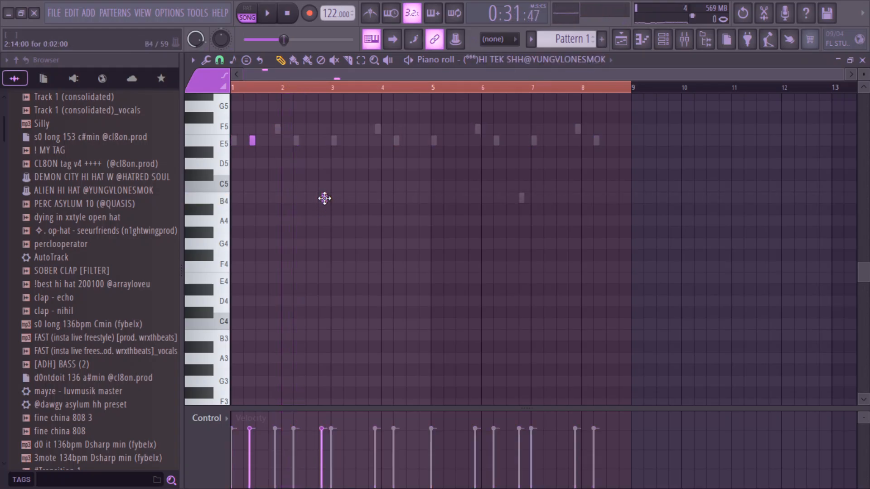
double_click(522, 200)
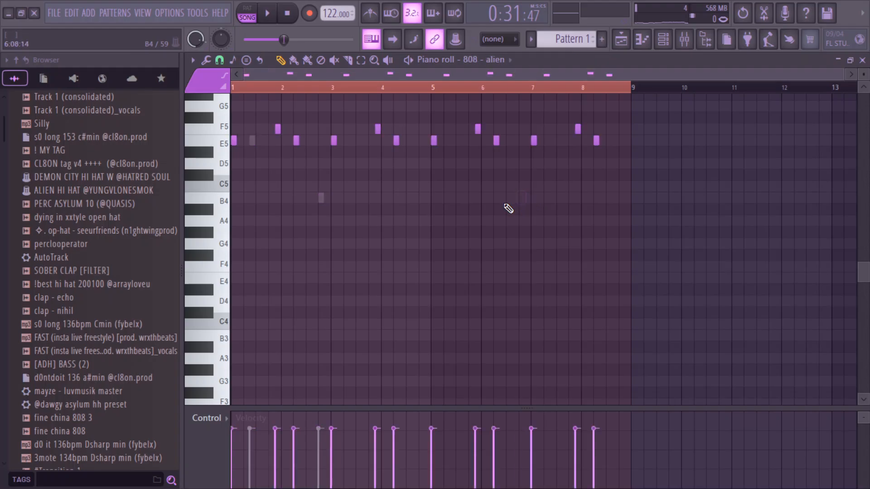
double_click(321, 198)
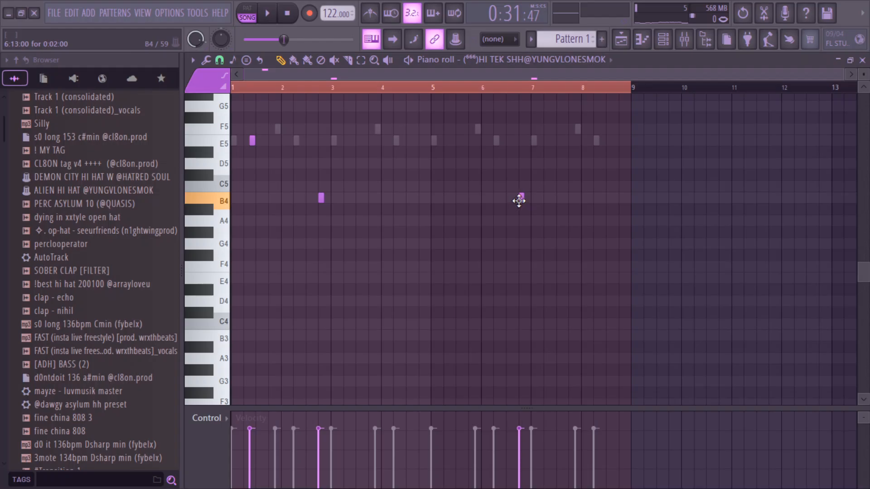
Step: Add two HI TEK SHH notes on E5 at 3:07 and 3:13, and copy both to the matching positions in bar 7
key(space)
scroll(616, 106, up, 2)
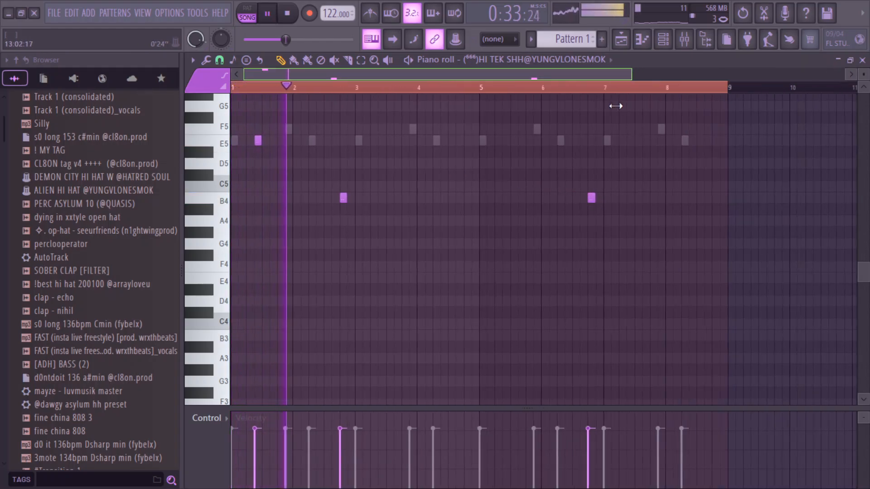
scroll(615, 105, up, 2)
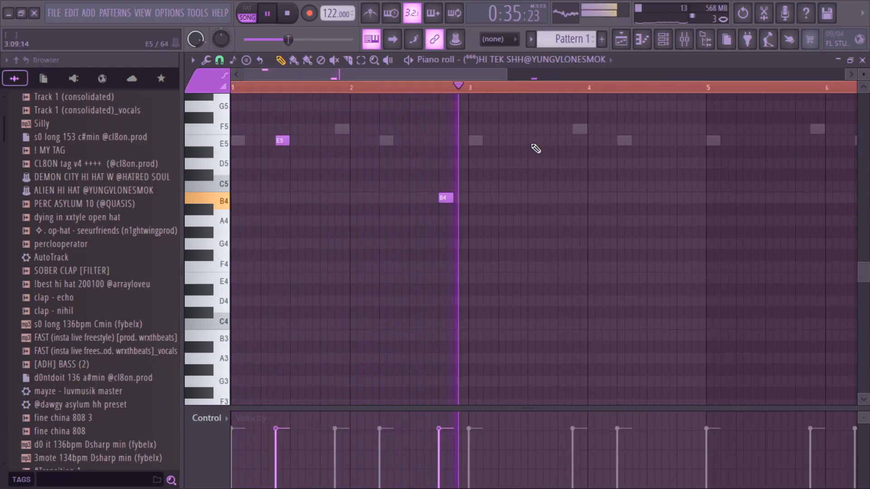
click(510, 140)
drag(517, 136, 527, 140)
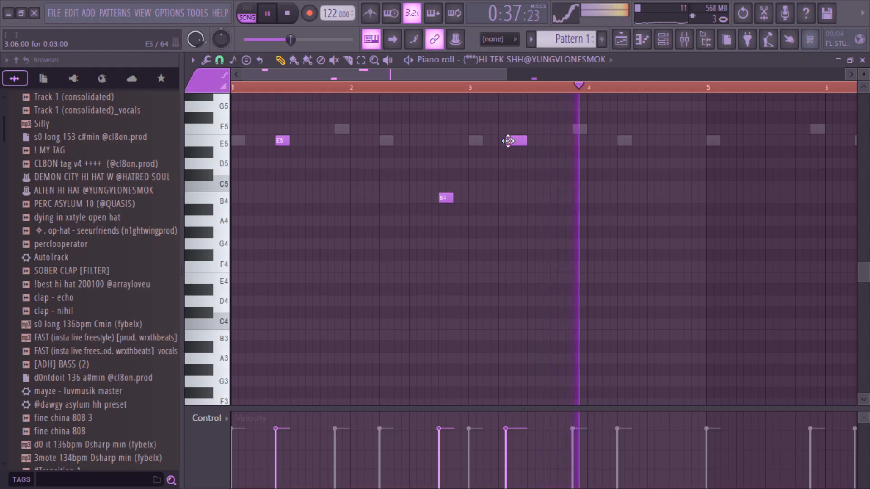
key(ctrl+x)
key(ctrl+z)
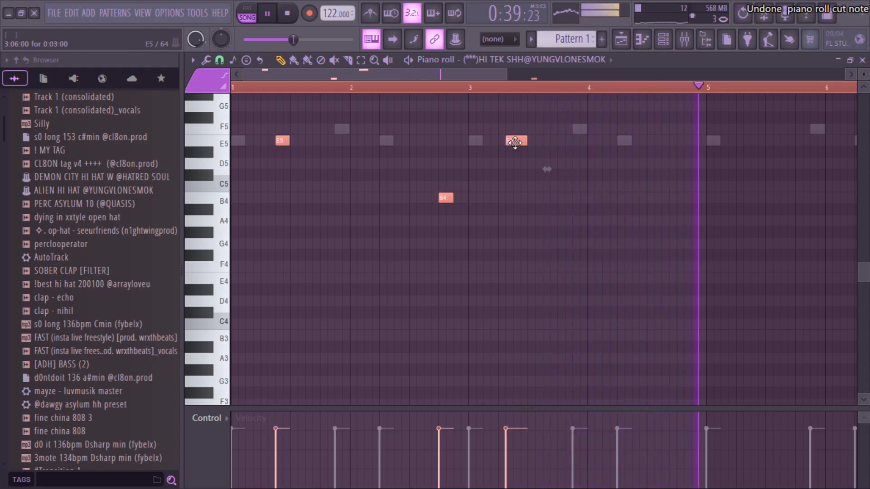
key(ctrl+z)
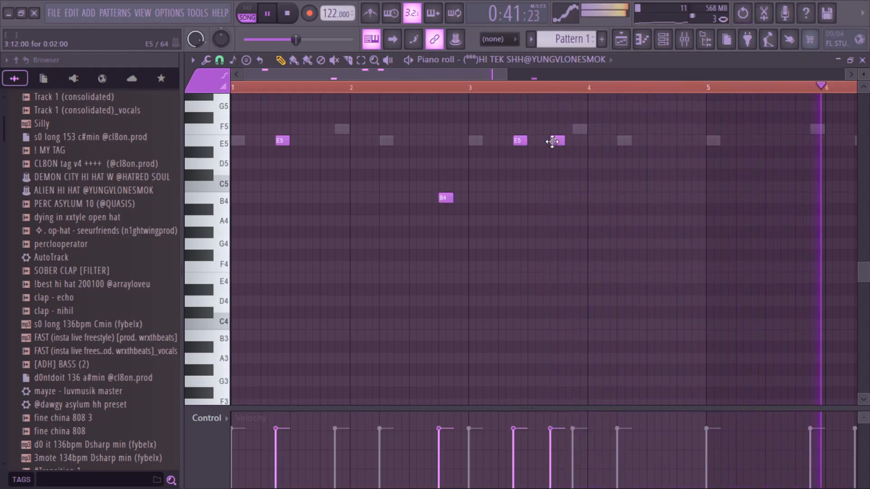
click(564, 141)
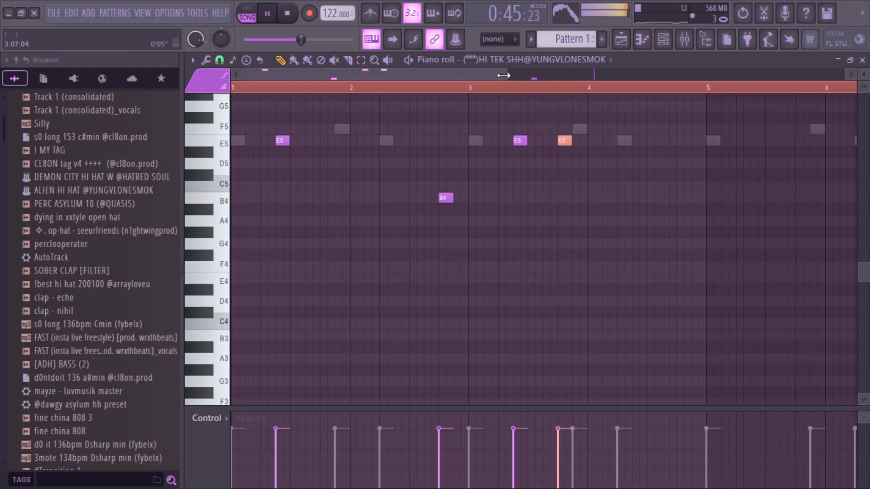
drag(504, 75, 846, 76)
drag(393, 154, 557, 146)
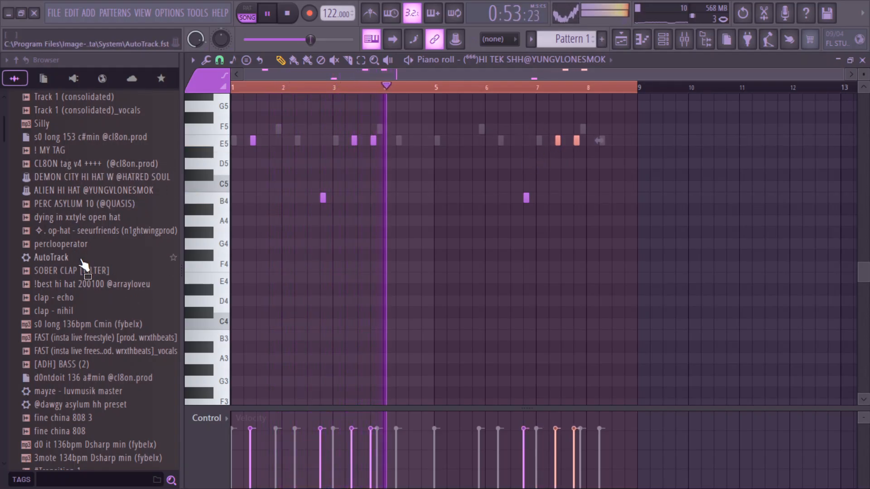
Step: Audition the open hat samples and load PERC ASYLUM 10 into a new channel
click(97, 230)
click(98, 220)
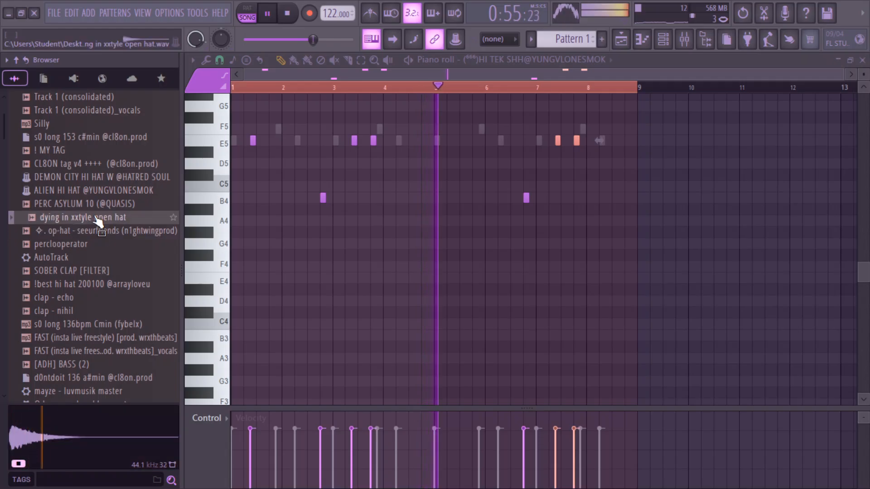
right_click(99, 219)
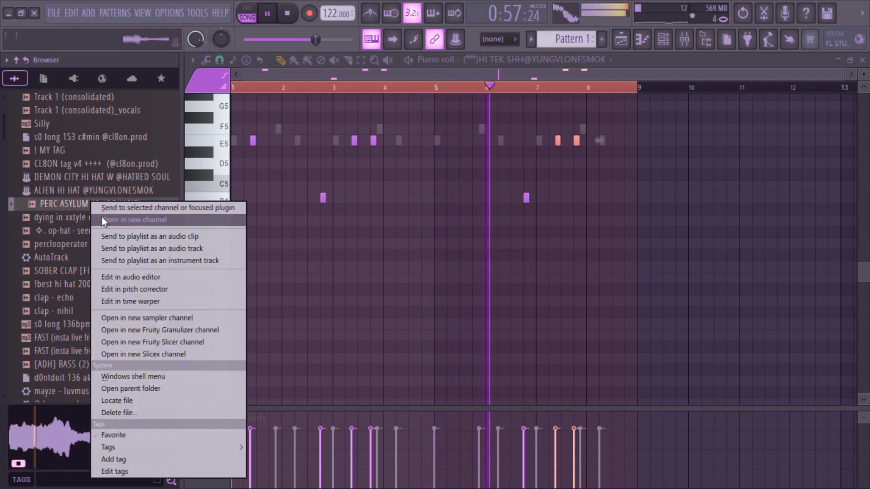
click(104, 220)
Step: Place PERC ASYLUM 10 notes on E5 at the start of bars 1 and 5
click(653, 40)
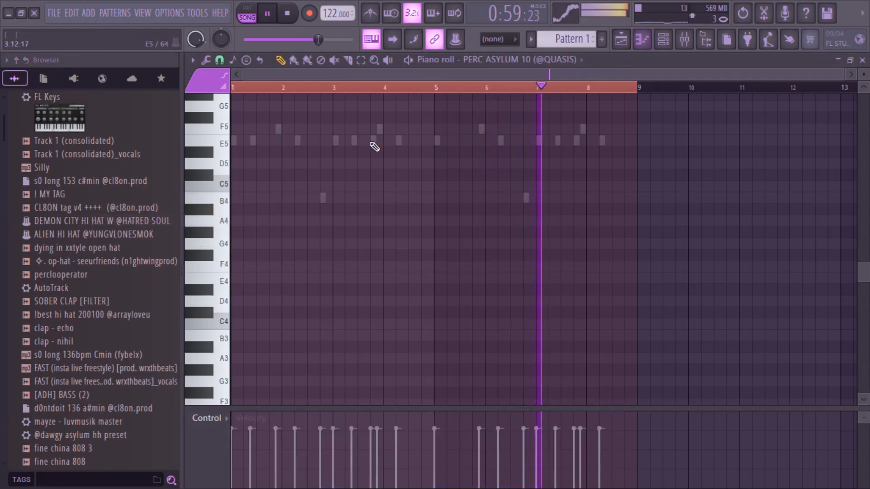
drag(234, 153, 234, 141)
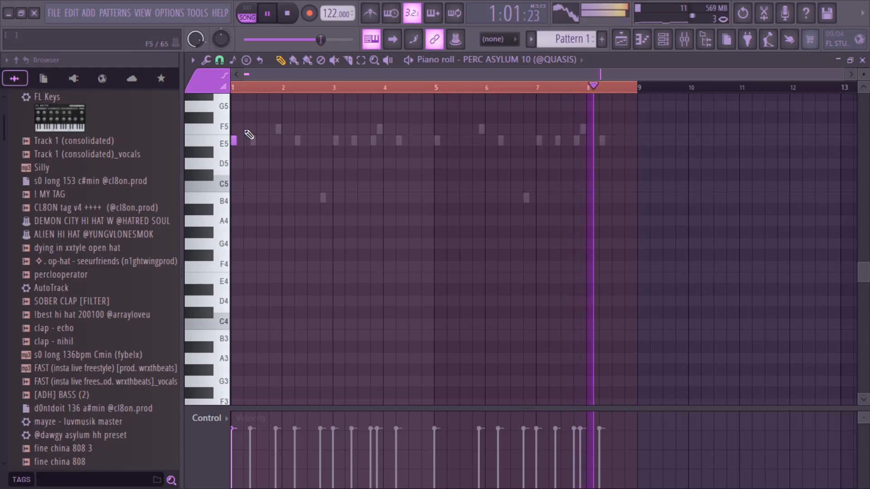
click(436, 141)
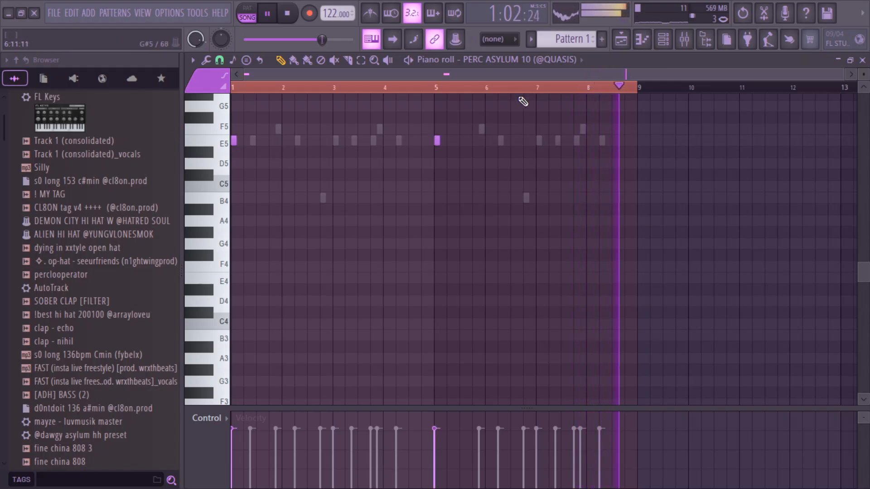
click(543, 60)
click(581, 60)
click(582, 61)
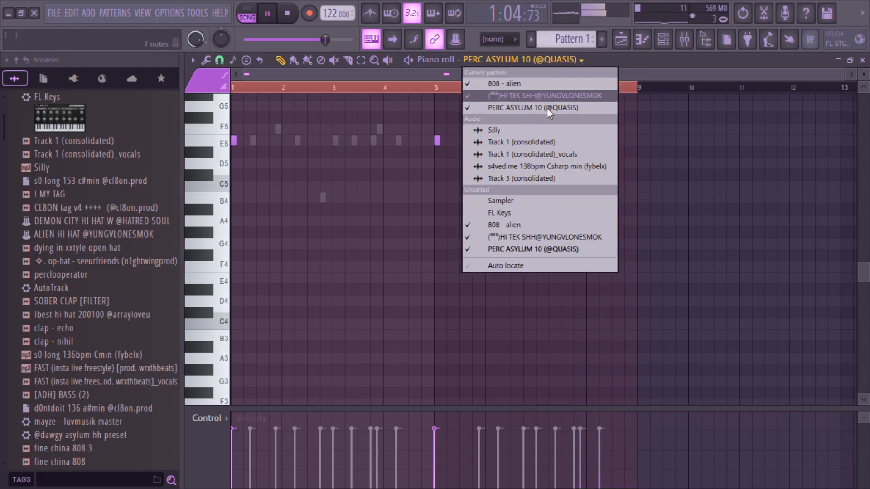
click(517, 266)
click(621, 40)
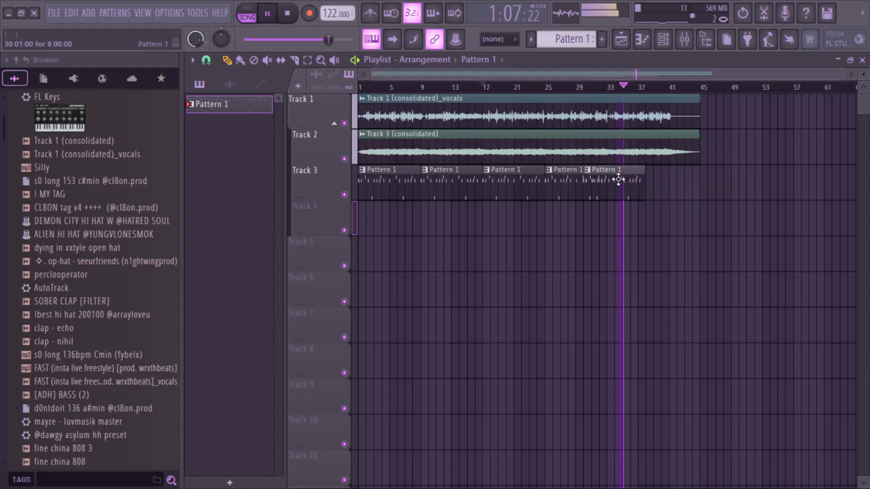
Step: Show the channel rack, audition percussion samples including mimofr perc, and load percreddabell into a new channel
click(663, 40)
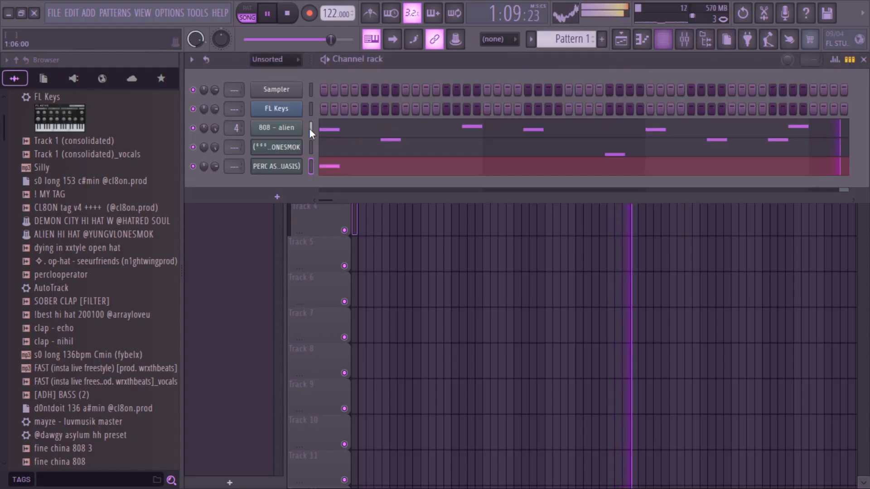
scroll(77, 258, down, 4)
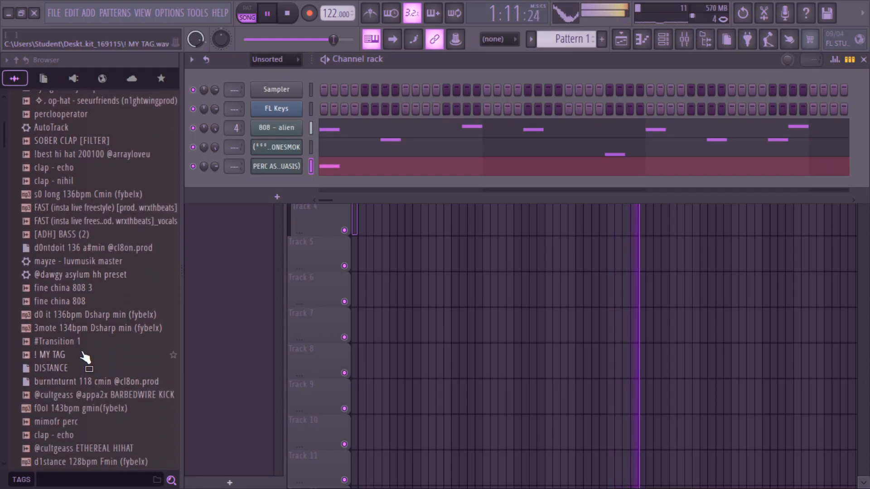
scroll(86, 358, down, 4)
click(72, 277)
click(68, 262)
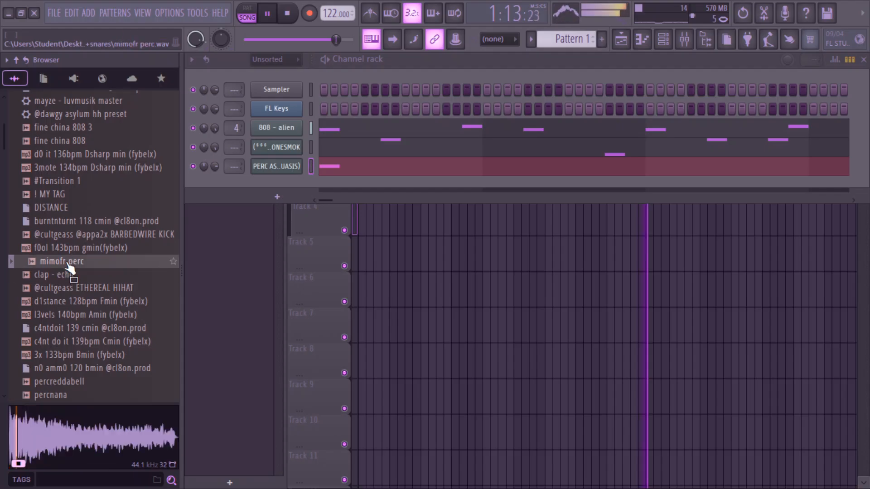
scroll(72, 264, up, 2)
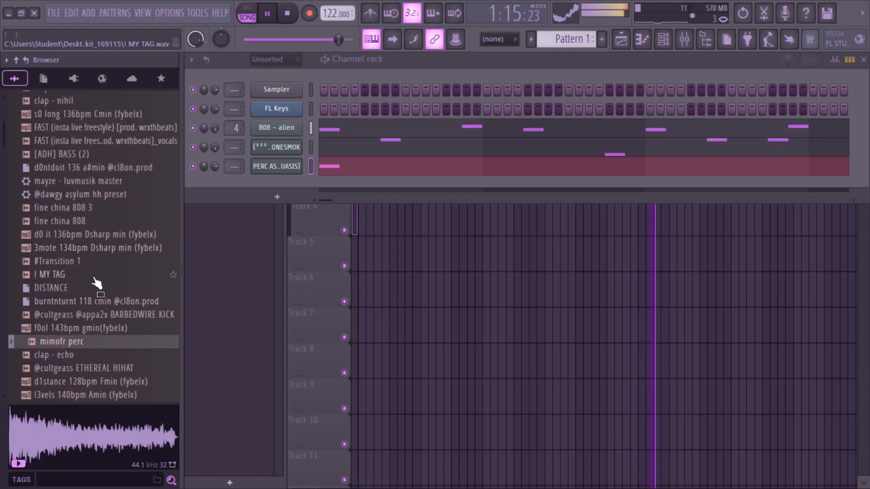
scroll(78, 301, down, 6)
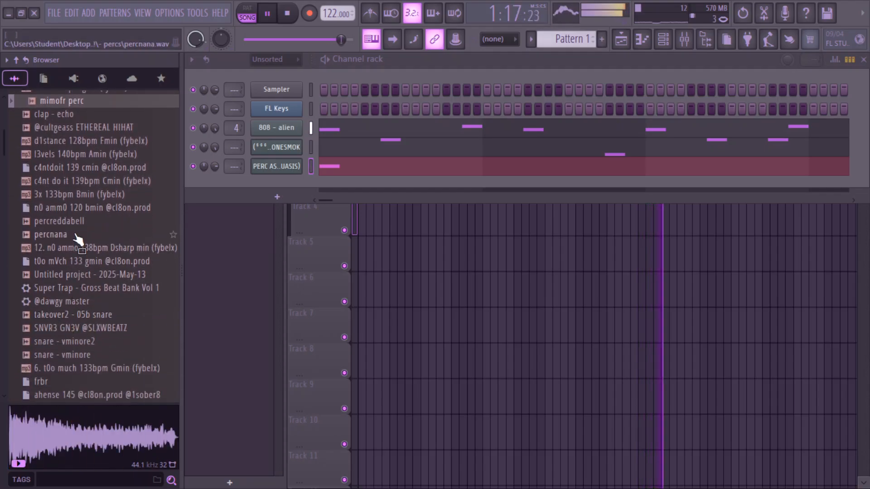
click(73, 222)
right_click(74, 223)
click(110, 222)
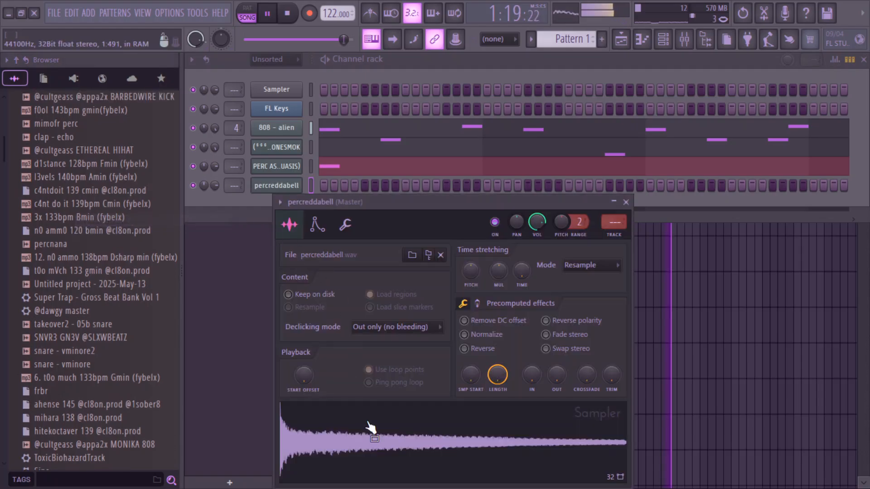
Step: Examine the pitch of the percreddabell sample in the pitch corrector and close it
right_click(369, 438)
click(399, 350)
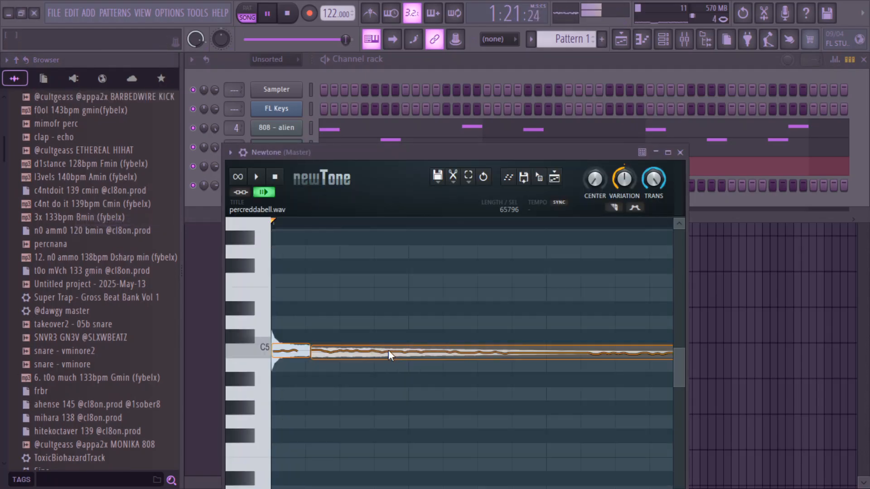
click(680, 152)
Step: Place percreddabell notes on E5 at the start of bars 2, 4 and 6, and on E4 at bar 8
right_click(295, 186)
click(313, 187)
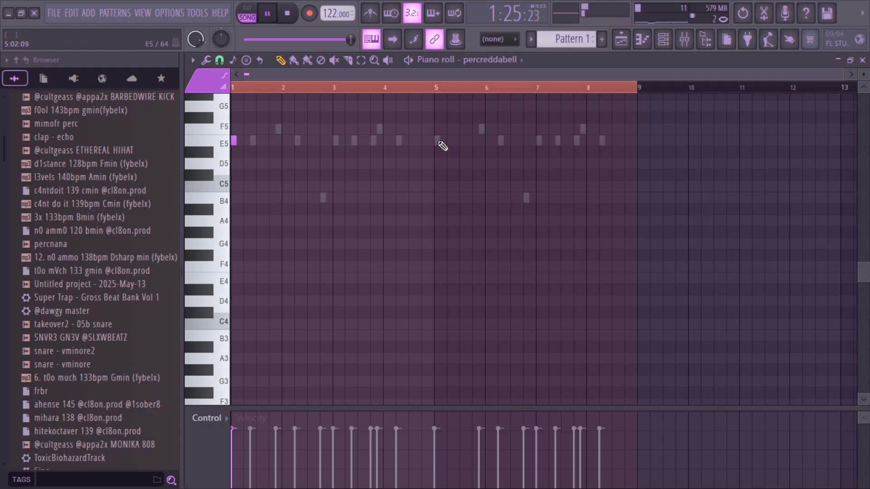
key(space)
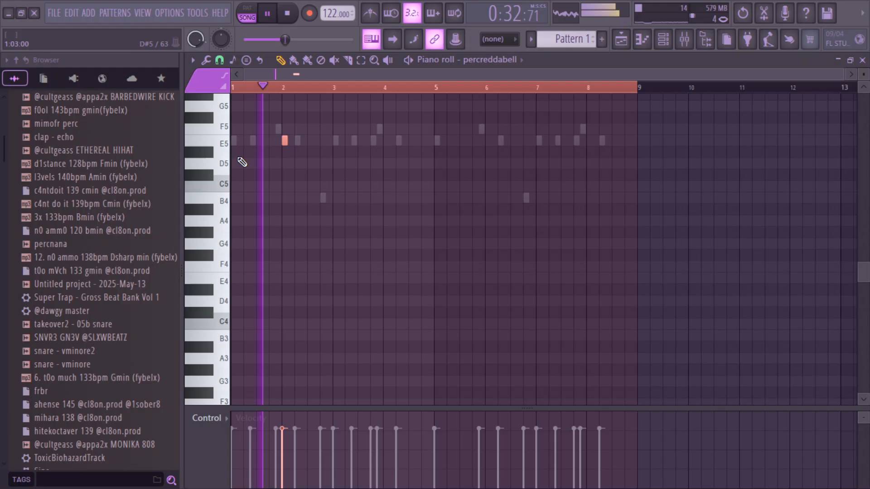
key(ctrl+Down)
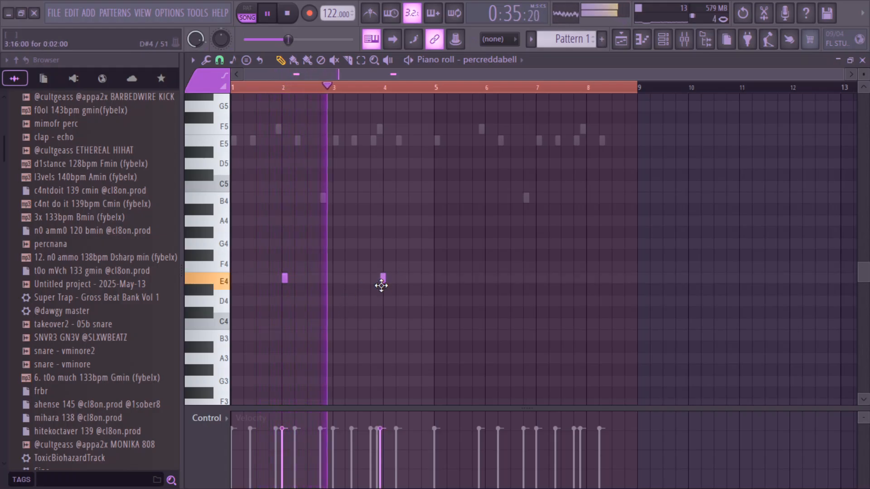
click(384, 280)
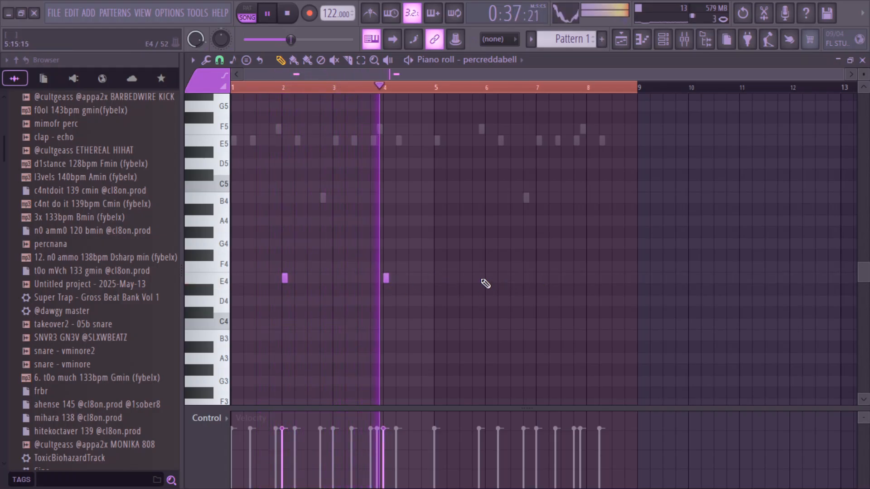
key(ctrl+Up)
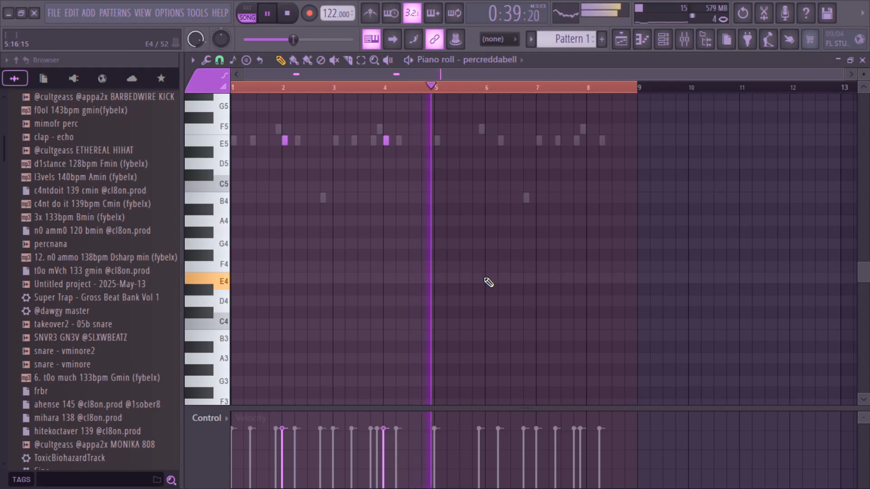
click(488, 141)
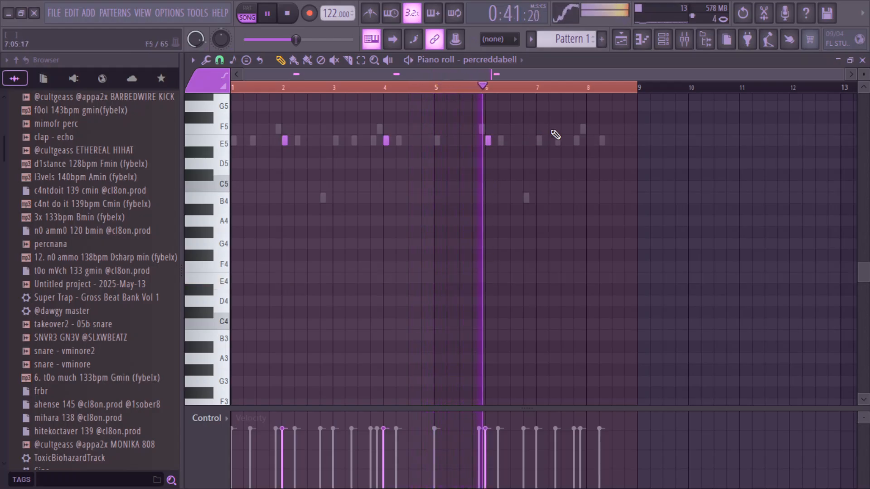
click(588, 141)
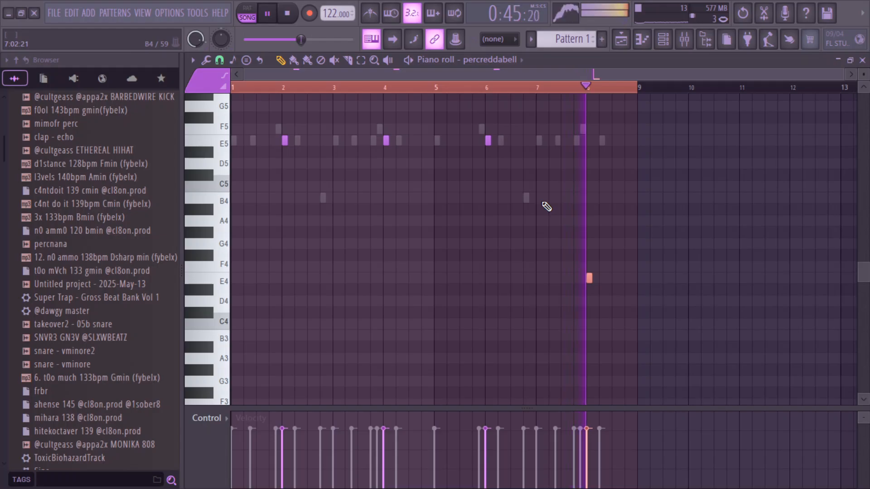
Step: Load the ETHEREAL HIHAT sample into a new channel in the channel rack and place a hit on step 1
click(663, 40)
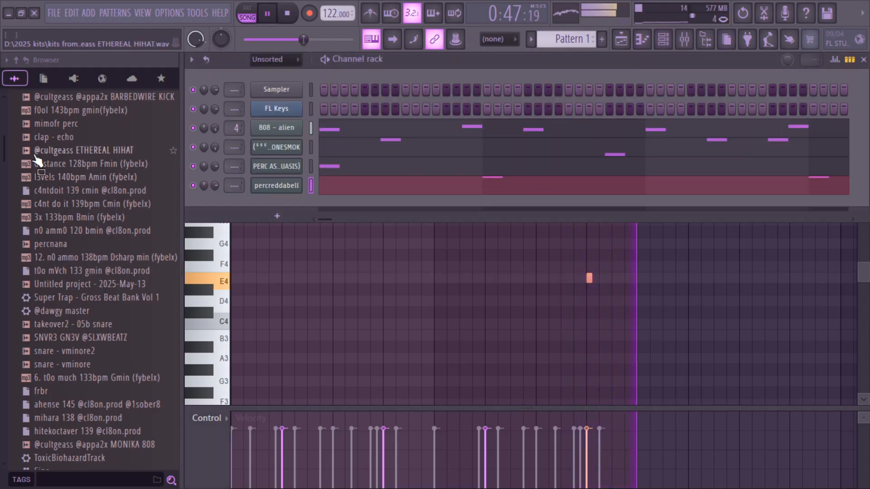
drag(36, 156, 272, 202)
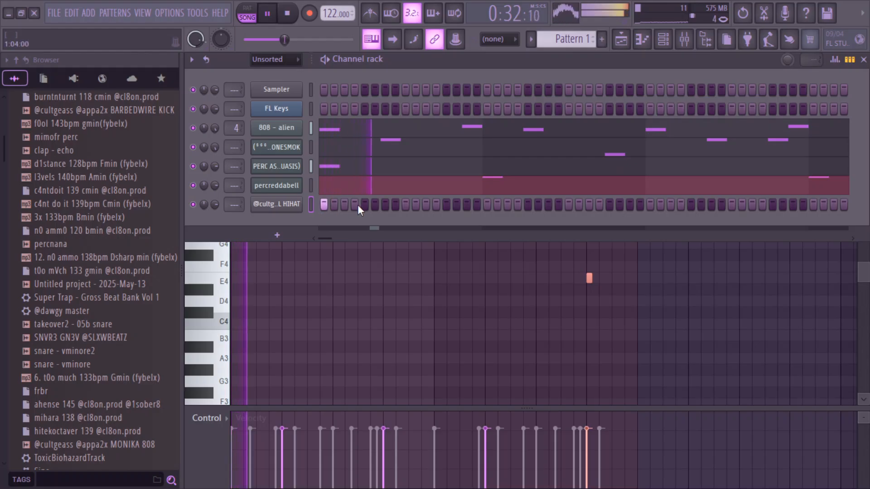
Step: Program further ETHEREAL HIHAT hits on steps 15, 17, 18, 19, 21, 23 and 27
drag(444, 209, 477, 205)
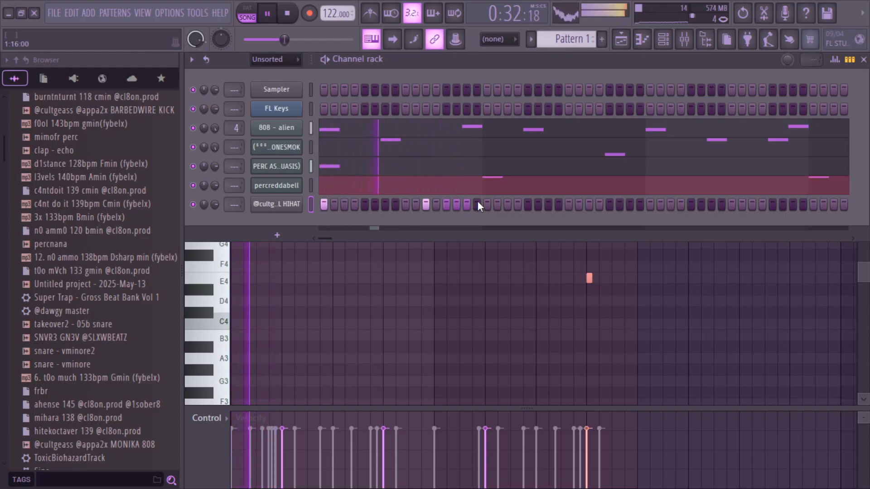
drag(425, 207, 521, 208)
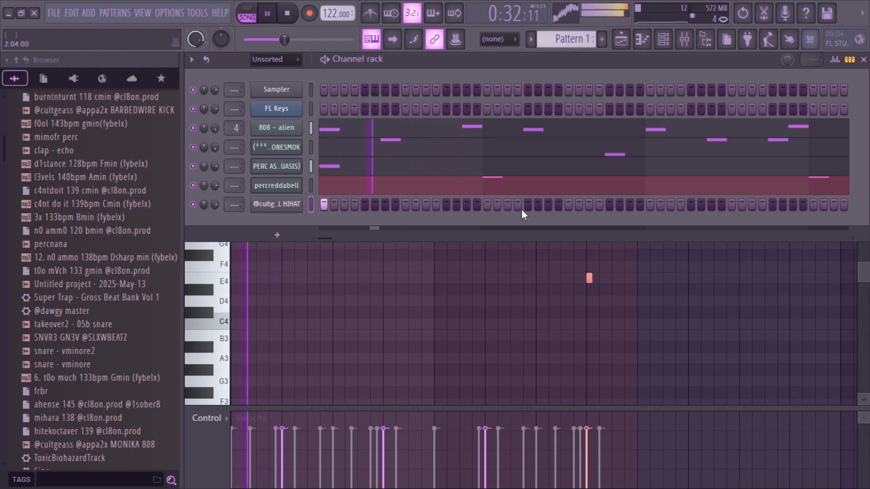
click(446, 203)
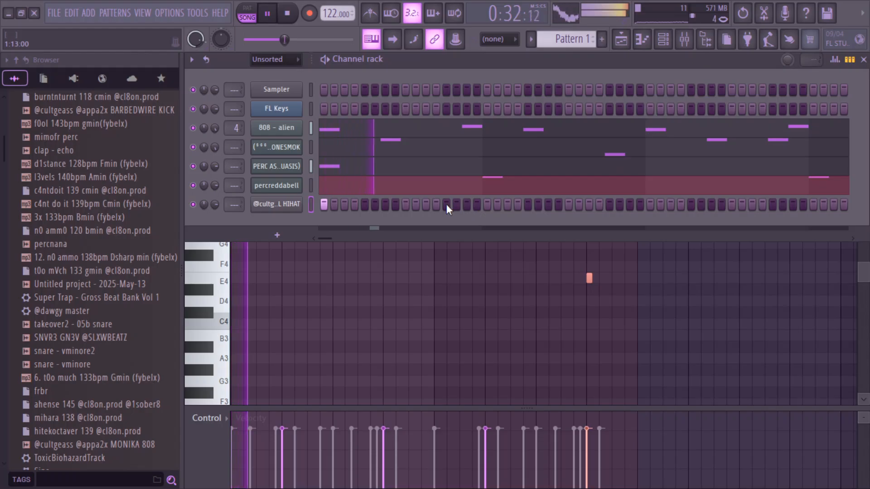
mouse_move(497, 205)
mouse_down()
mouse_move(525, 206)
mouse_move(495, 206)
mouse_up()
click(488, 207)
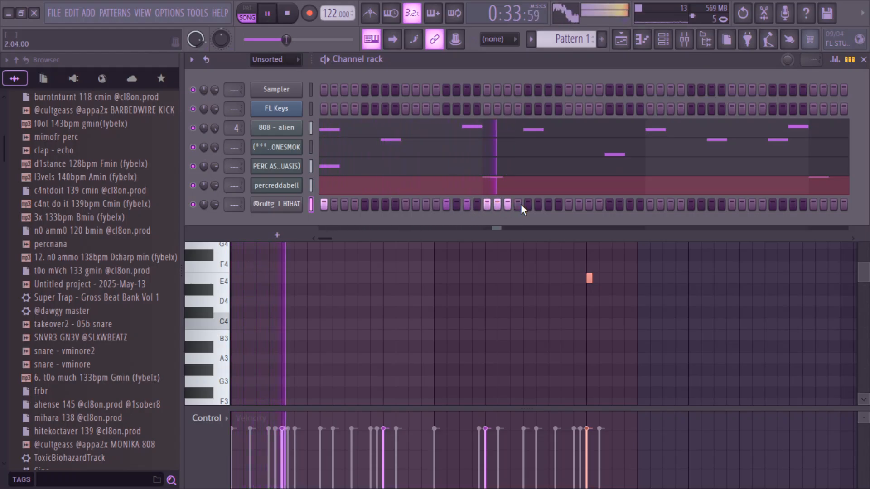
click(549, 210)
right_click(448, 206)
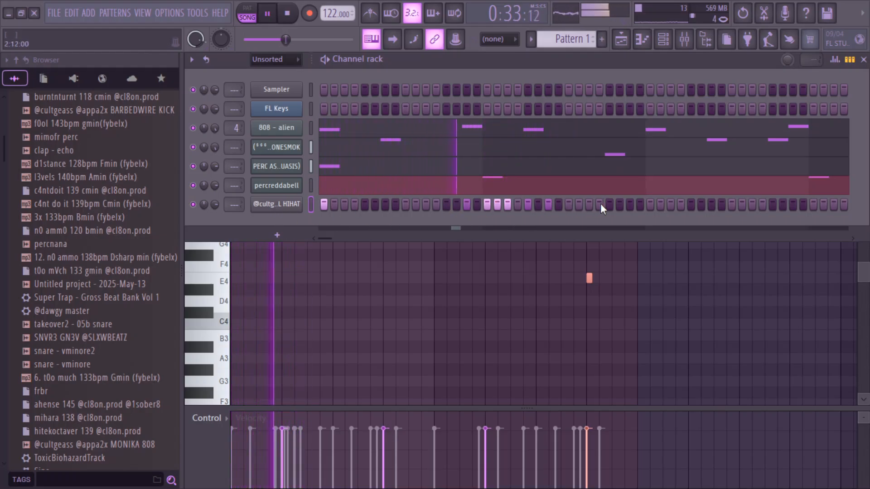
click(579, 205)
right_click(579, 205)
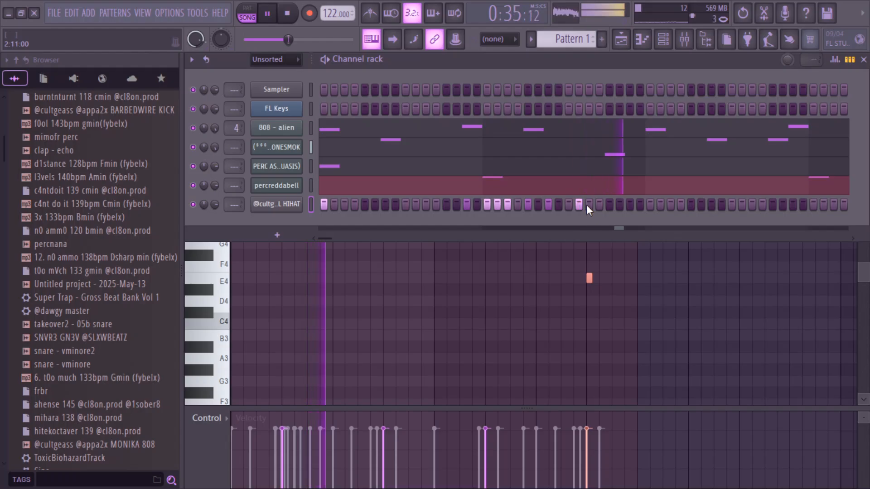
click(588, 204)
Step: Repeat the two-bar hi-hat pattern from bars 1 and 2 three times so it fills Pattern 1 through bar 8
right_click(300, 204)
click(335, 203)
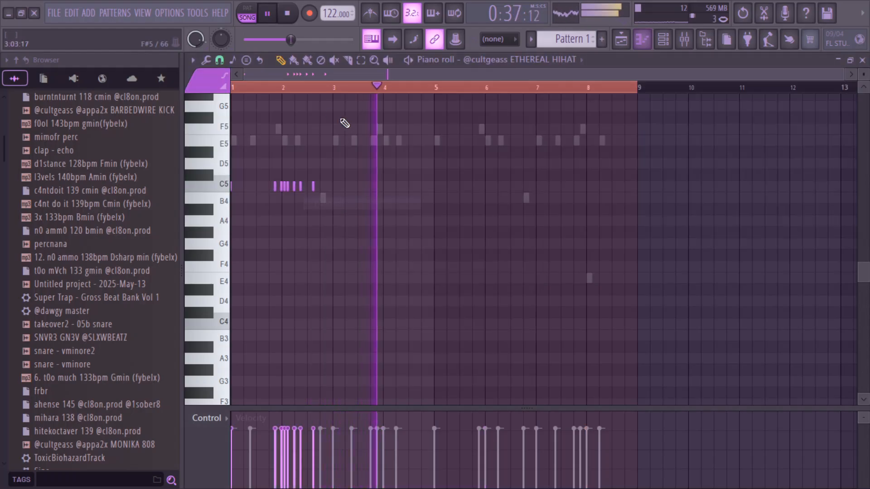
drag(637, 87, 334, 105)
key(ctrl+b)
key(ctrl+b)
key(ctrl+b)
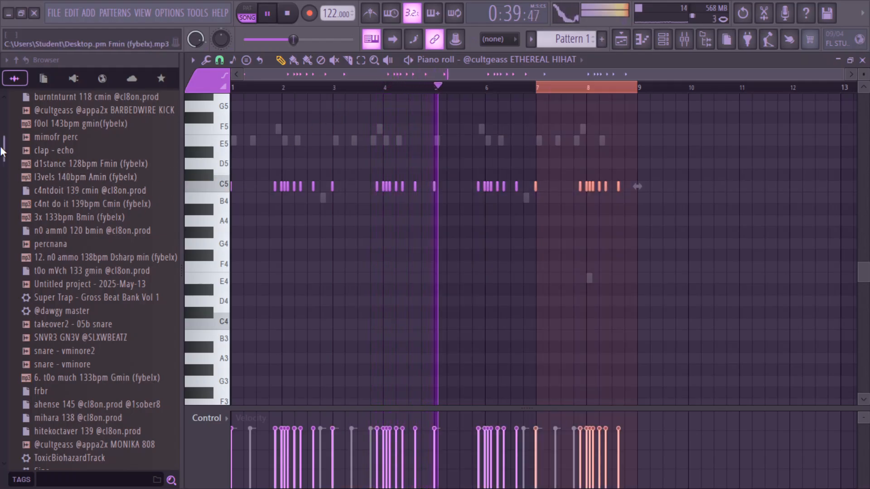
Step: Search the sample browser for "new" and expand the nostalgia folder in the redda - new planet (deconstructed drumkit) kit
drag(2, 151, 1, 252)
click(97, 477)
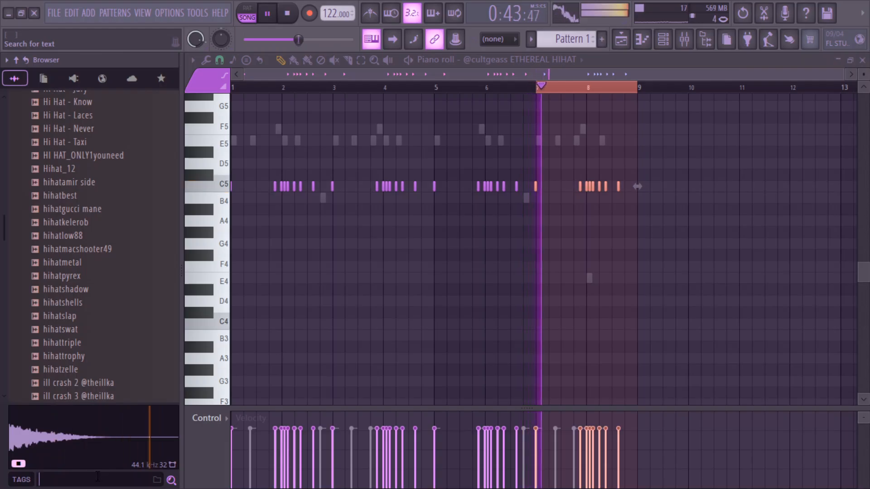
text(new)
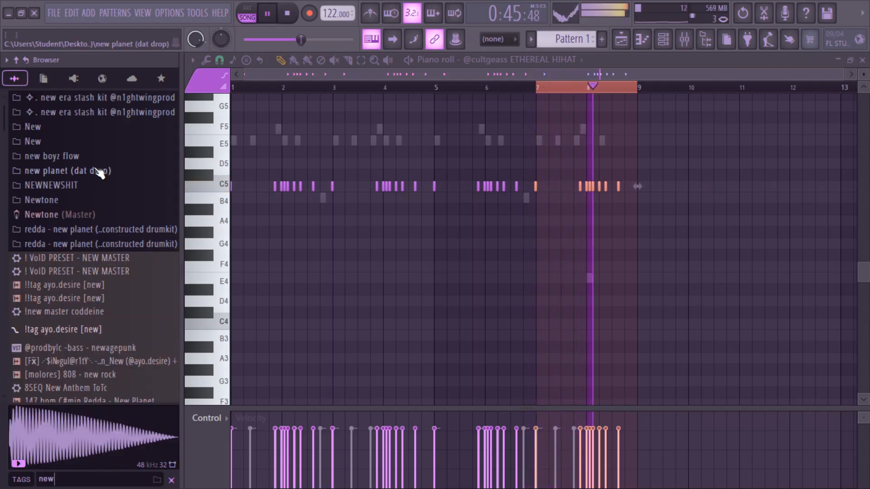
click(77, 244)
scroll(90, 212, down, 5)
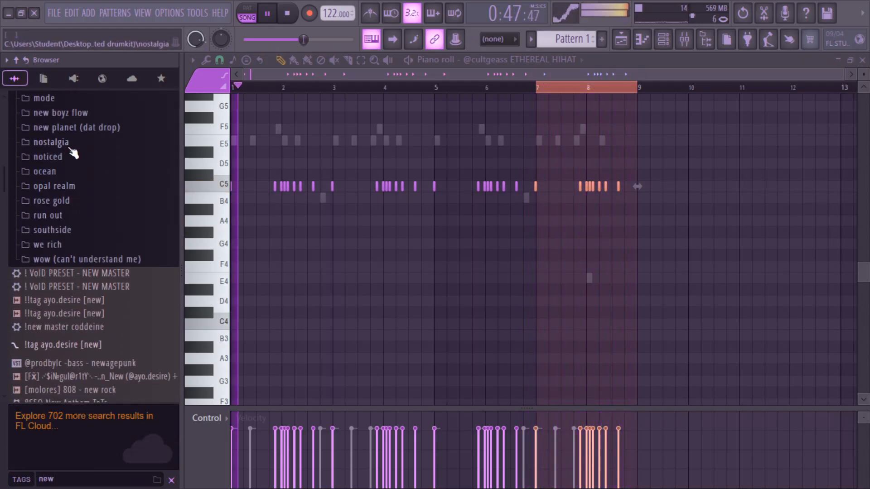
scroll(73, 154, up, 3)
click(59, 223)
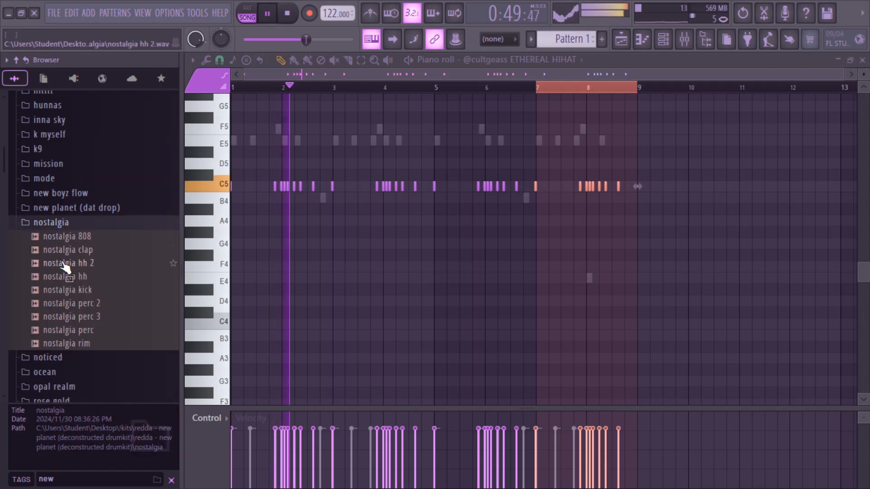
Step: Load nostalgia perc 3 into a new channel and lower its time-stretching pitch
click(91, 319)
right_click(93, 322)
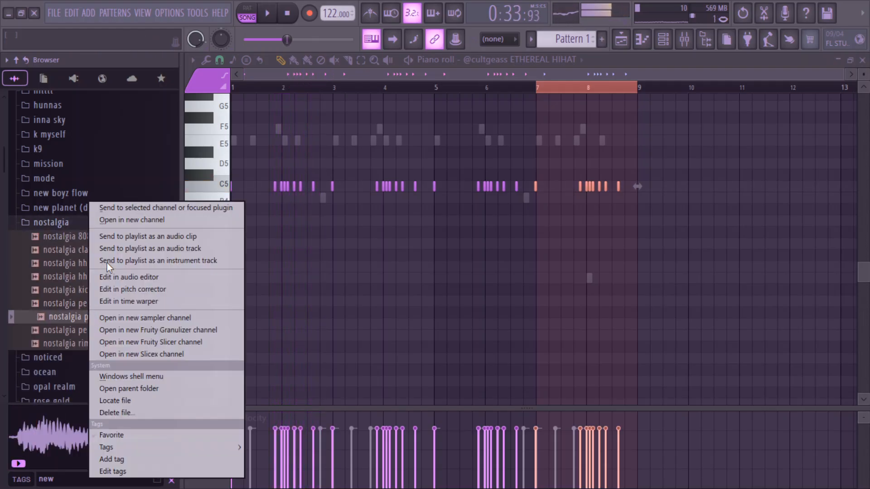
click(145, 218)
drag(509, 302, 452, 442)
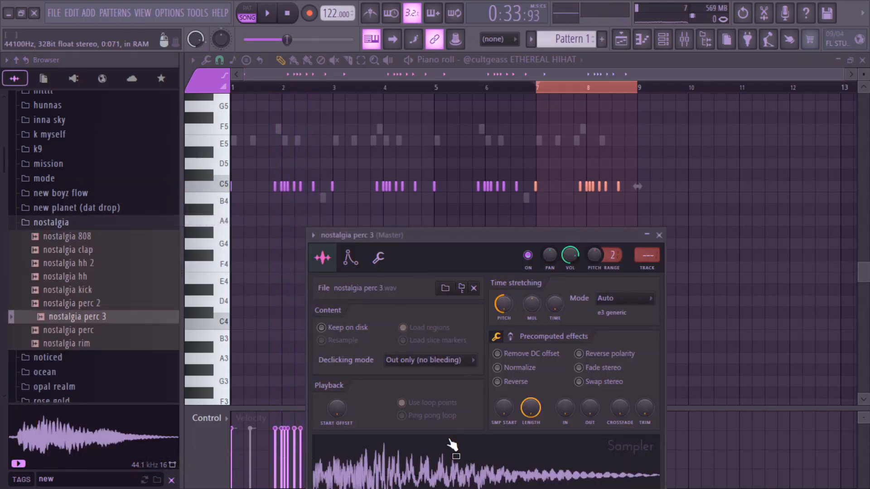
Step: Play the beat, show the channel rack and place a nostalgia perc 3 hit on step 25
key(space)
drag(352, 84, 171, 85)
click(663, 39)
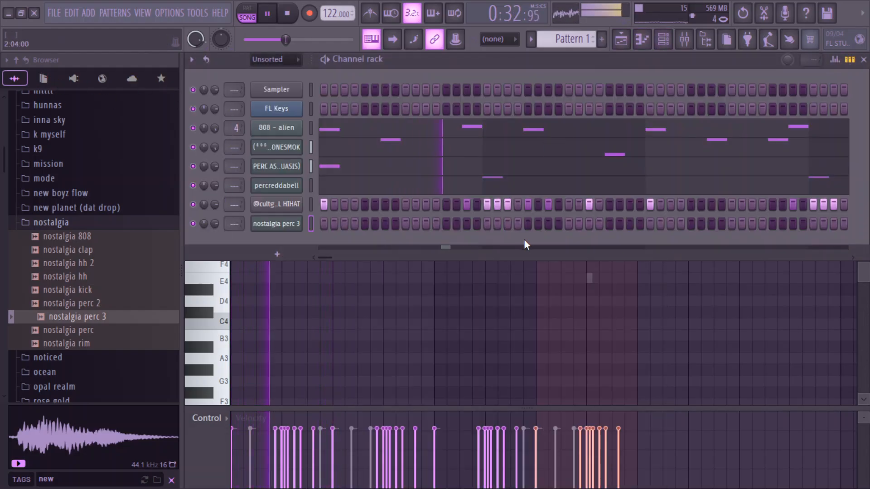
click(569, 224)
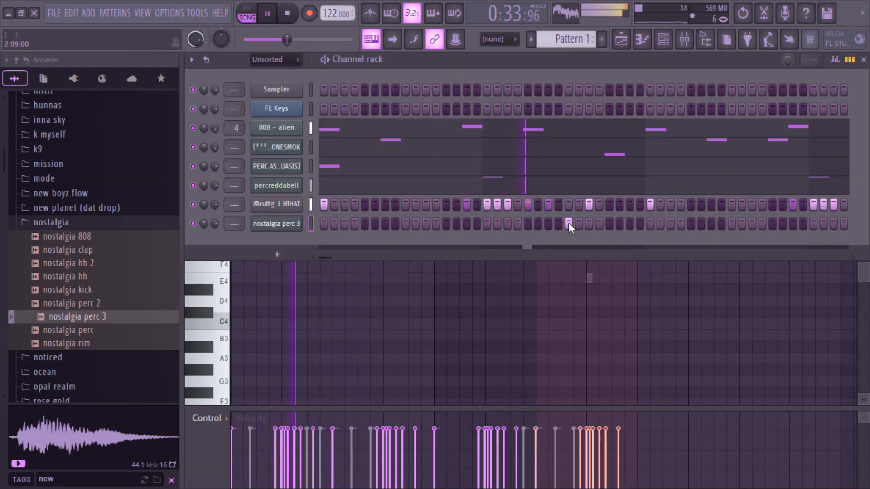
Step: Set the nostalgia perc 3 pitch shift to -1200 cents and clone the channel
click(269, 227)
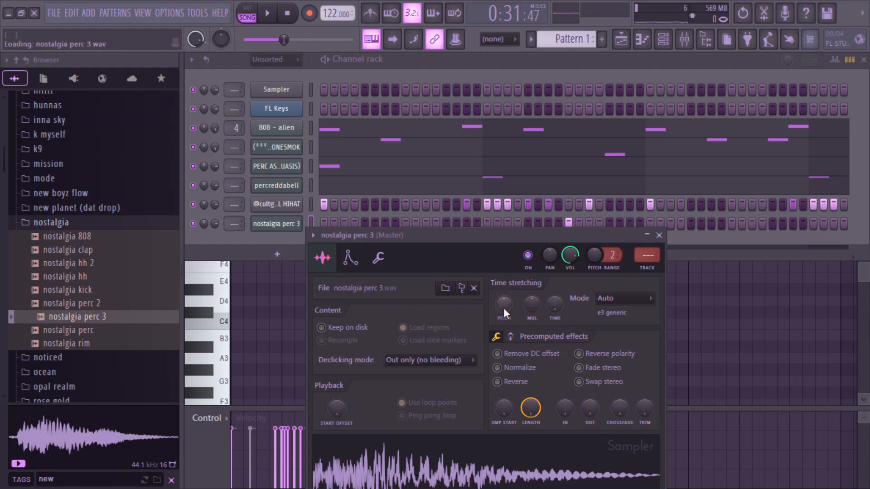
drag(507, 309, 503, 354)
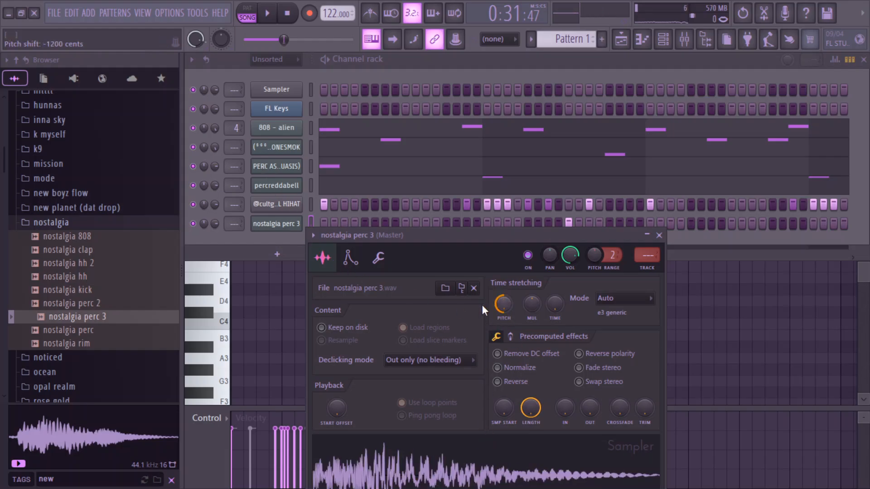
right_click(274, 227)
click(331, 369)
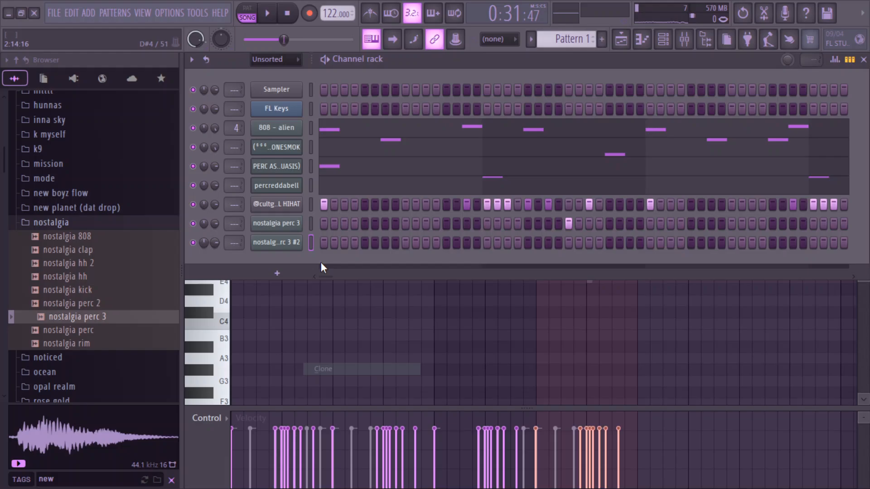
Step: Reset the pitch shift of the cloned nostalgia perc 3 #2 channel to its default
click(290, 247)
right_click(524, 320)
click(548, 330)
click(710, 273)
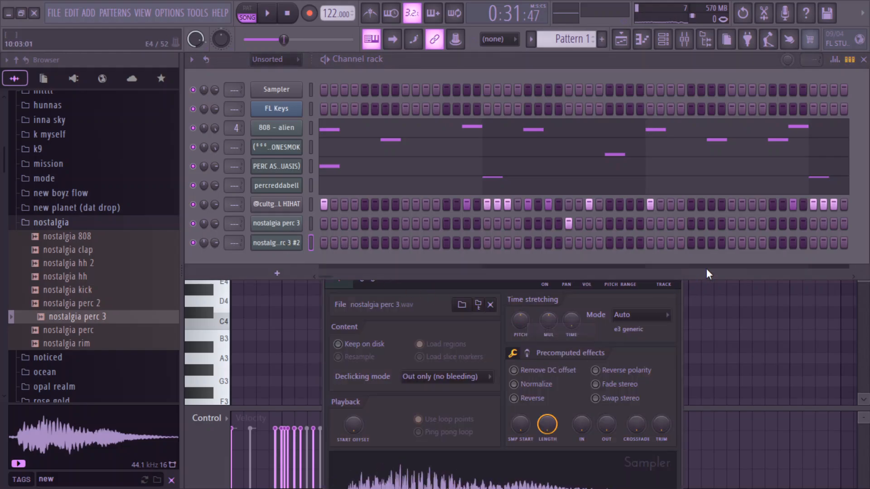
Step: Give nostalgia perc 3 #2 a C5 note midway through bar 2, repeat it every two bars through bar 8, and show the channel rack
right_click(298, 243)
click(316, 242)
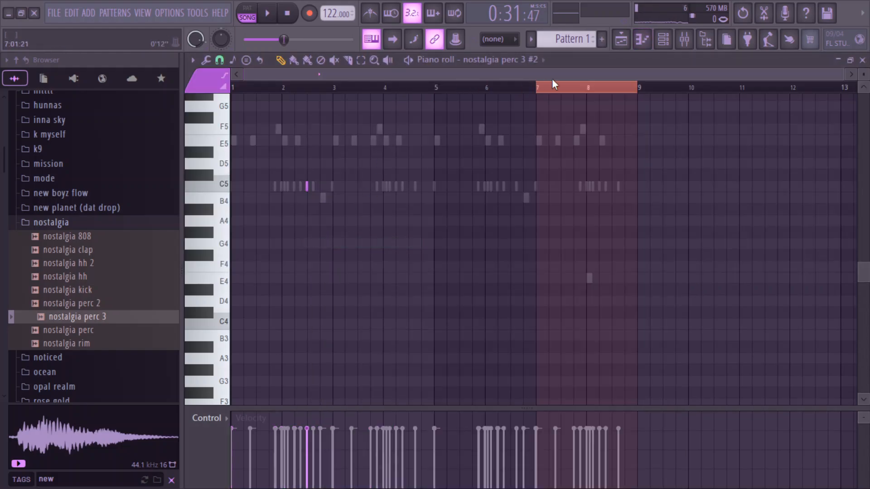
drag(598, 85, 335, 96)
key(ctrl+b)
key(ctrl+b)
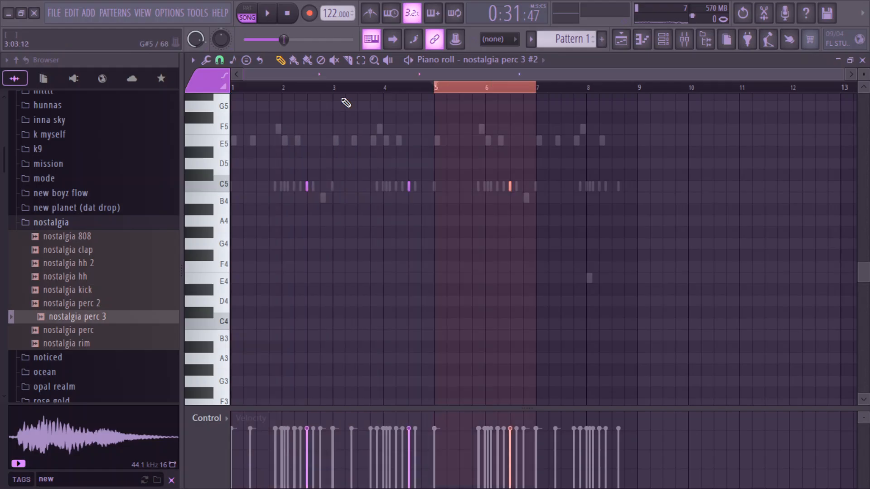
key(ctrl+b)
click(665, 41)
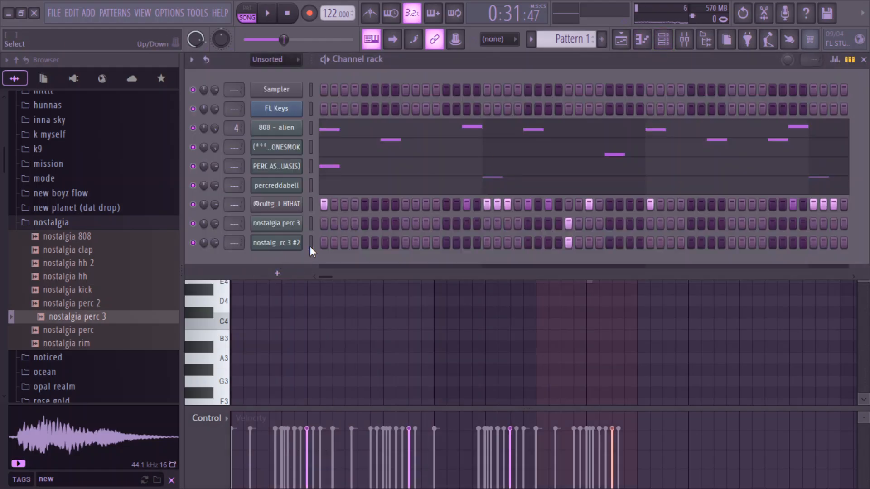
Step: Select the nostalgia perc 3 channel and play the beat with both layered perc channels
right_click(296, 244)
click(284, 245)
key(space)
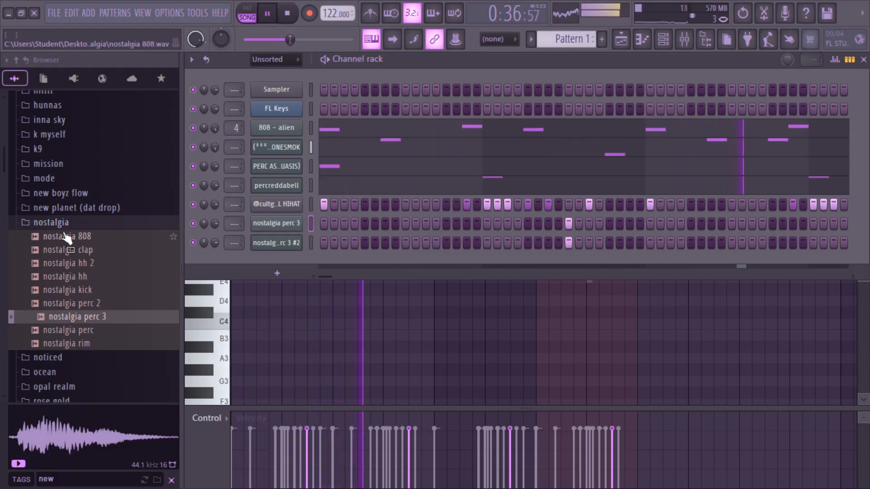
Step: Search the sample browser for void and open the VoID FX folder down to its HH FX samples
click(5, 253)
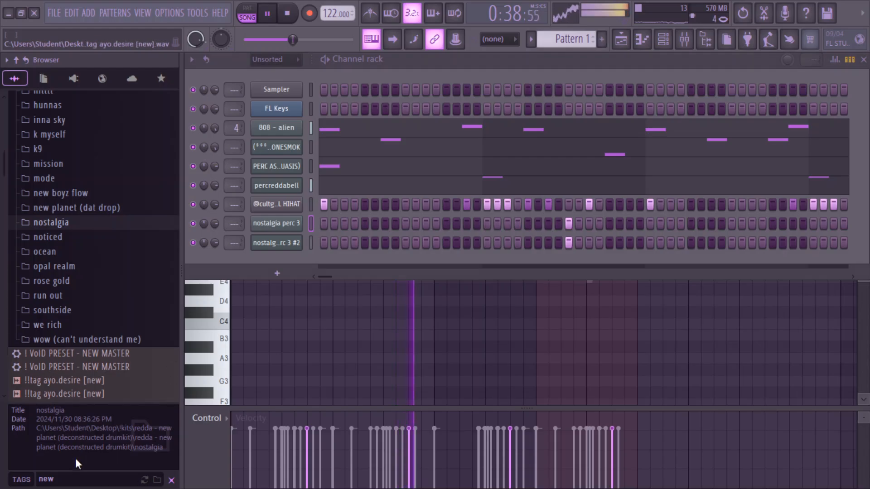
text(void)
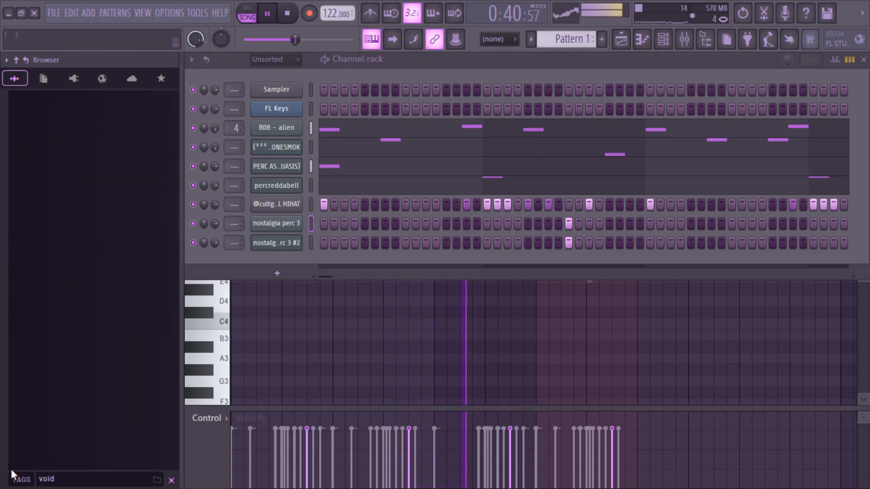
click(39, 384)
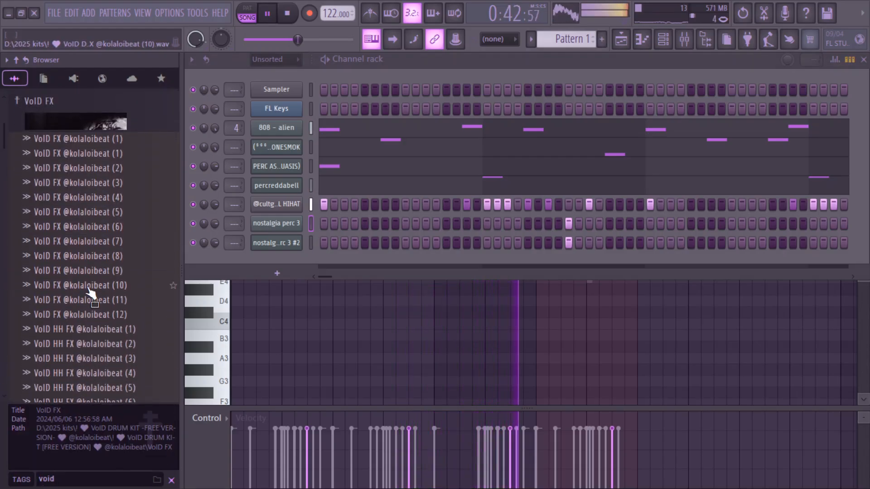
scroll(86, 199, down, 2)
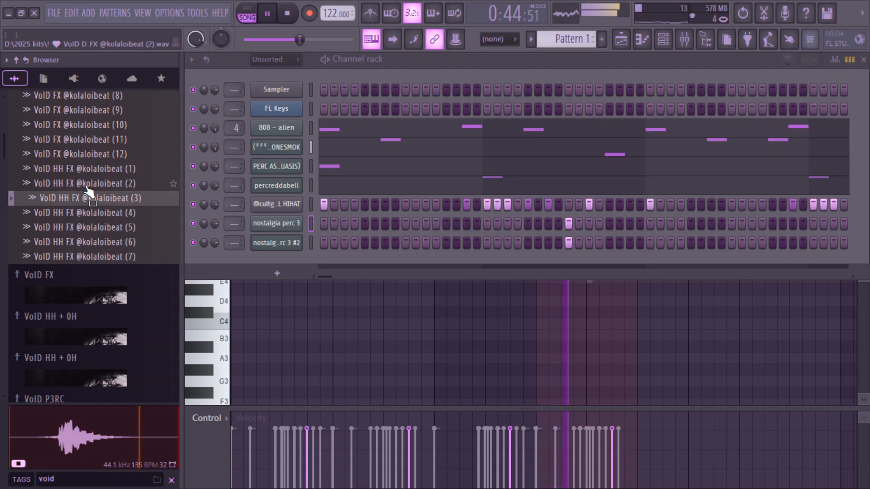
Step: Audition the VoID HH FX samples and place sample (4) at the start of playlist Track 4
click(87, 186)
click(95, 172)
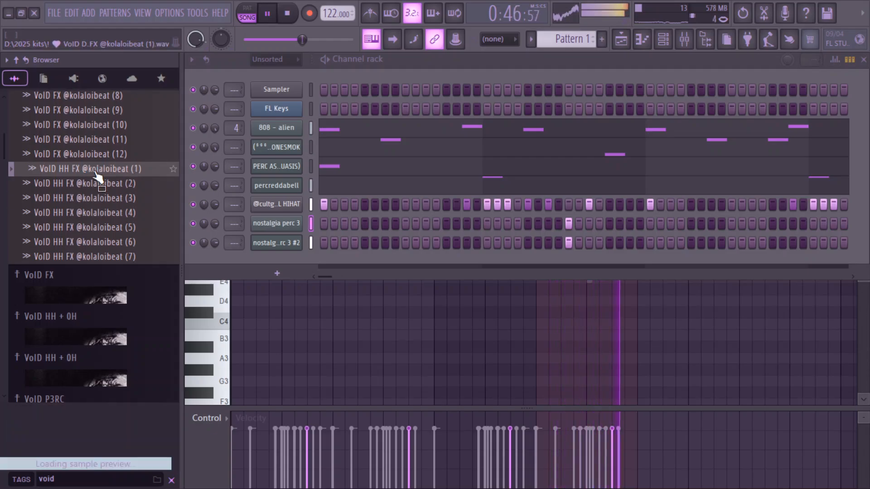
key(space)
click(96, 214)
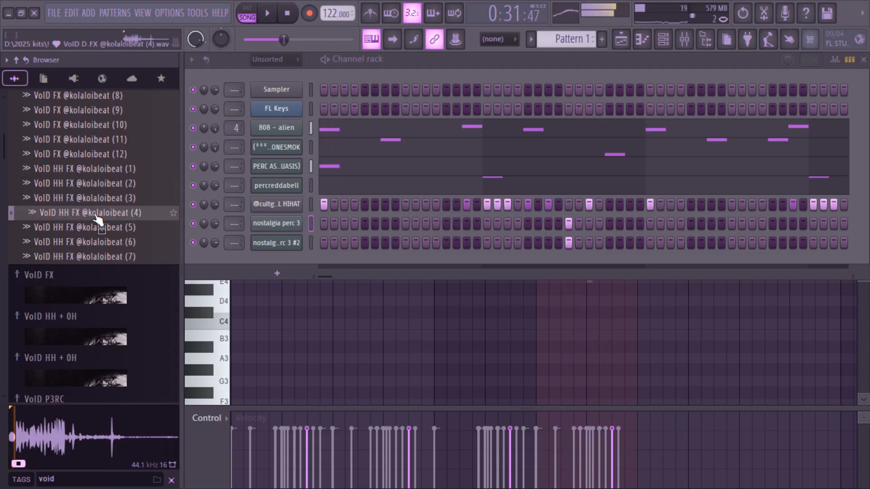
drag(341, 184, 348, 214)
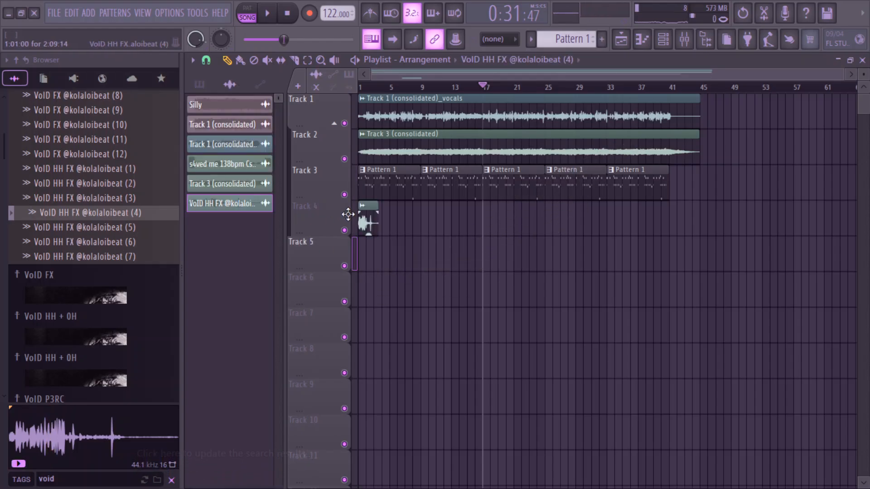
Step: Set the VoID HH FX (4) clip's stretch time to 3 bars, start it at bar 2, and play the song from the beginning
double_click(376, 226)
right_click(455, 210)
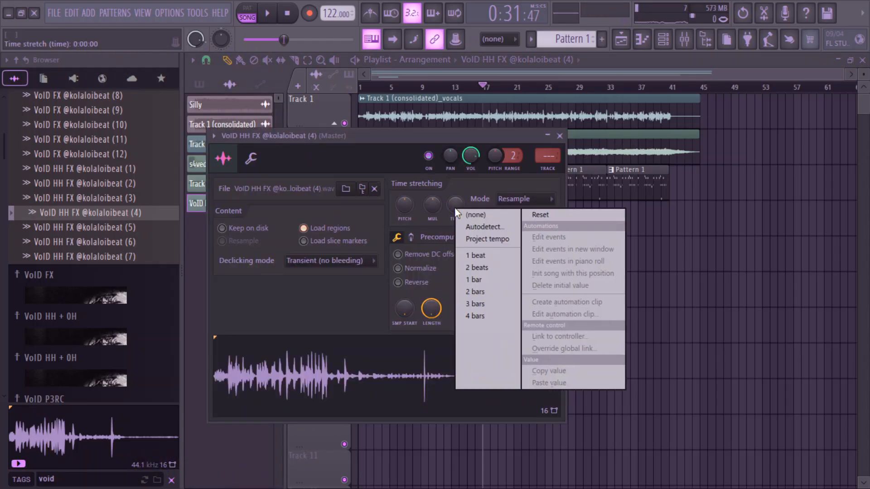
click(490, 310)
key(space)
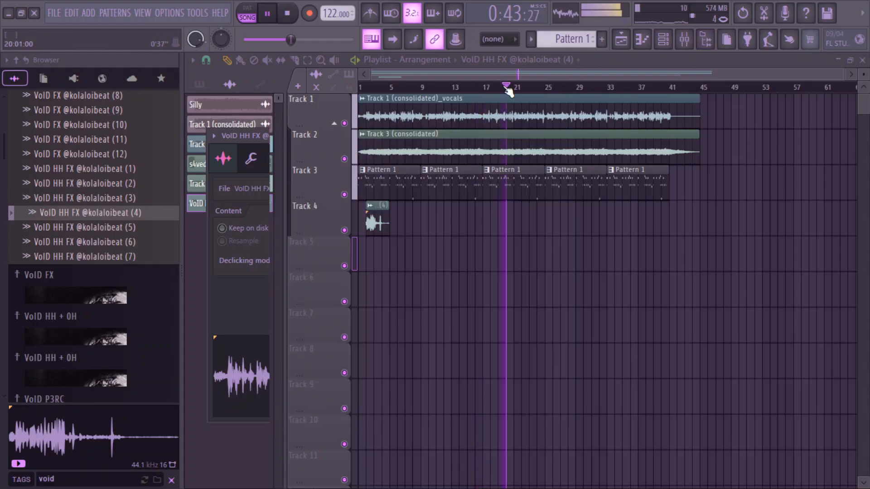
key(space)
key(space)
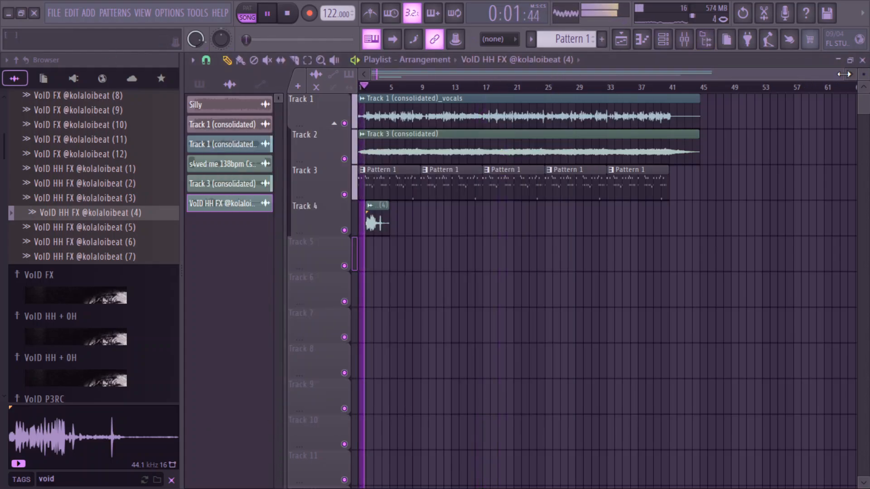
Step: Lower the effect clip's gain to -5.3 dB and repeat it in two-bar lengths on Track 4 from bar 2 to bar 10
drag(841, 75, 523, 83)
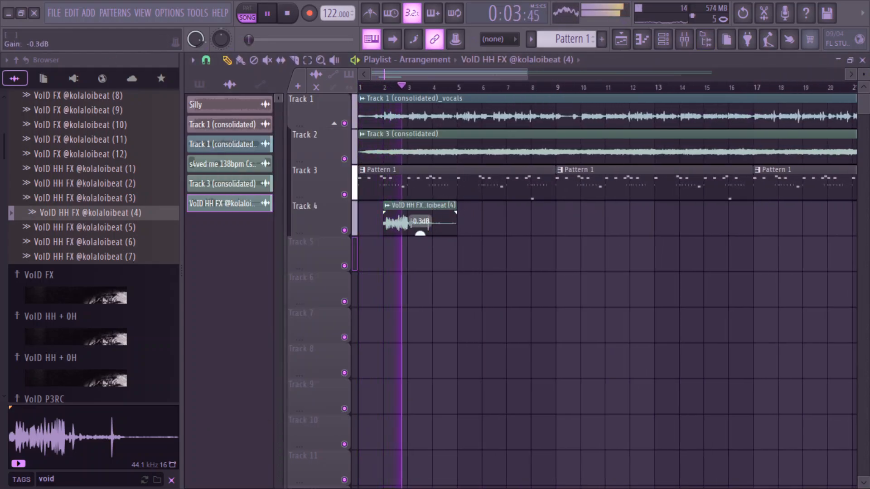
drag(419, 222, 470, 267)
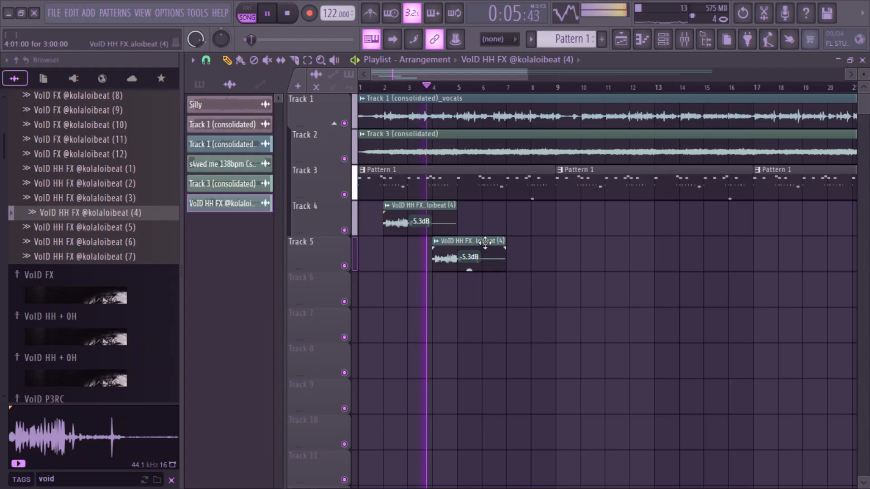
drag(456, 218, 506, 222)
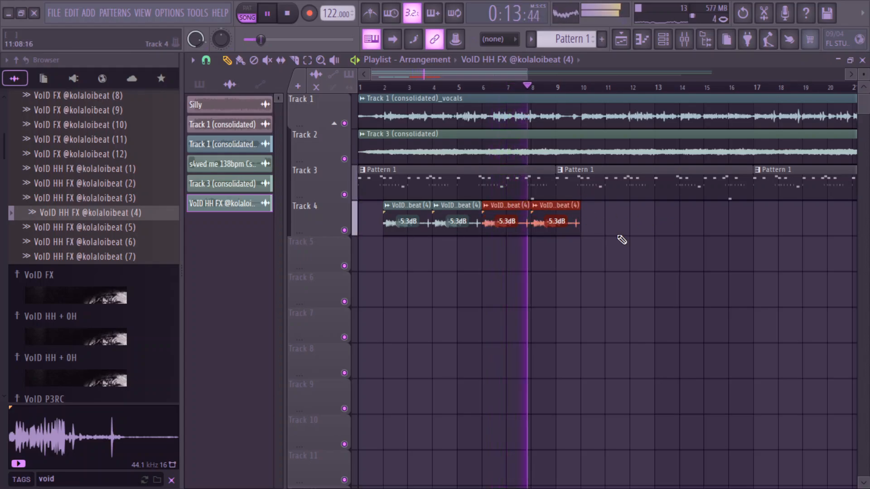
Step: Select all effect clips on Track 4 and duplicate the growing block twice along the arrangement
drag(632, 234, 386, 205)
drag(626, 269, 390, 213)
scroll(630, 241, down, 2)
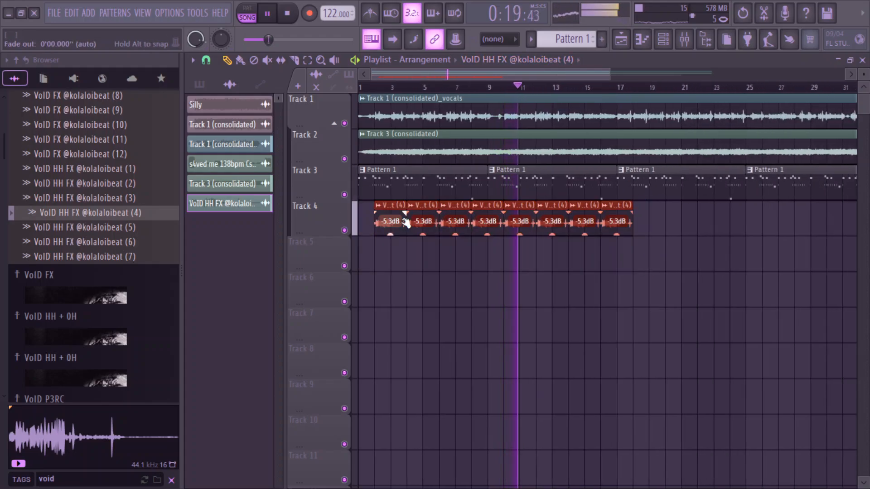
key(ctrl+b)
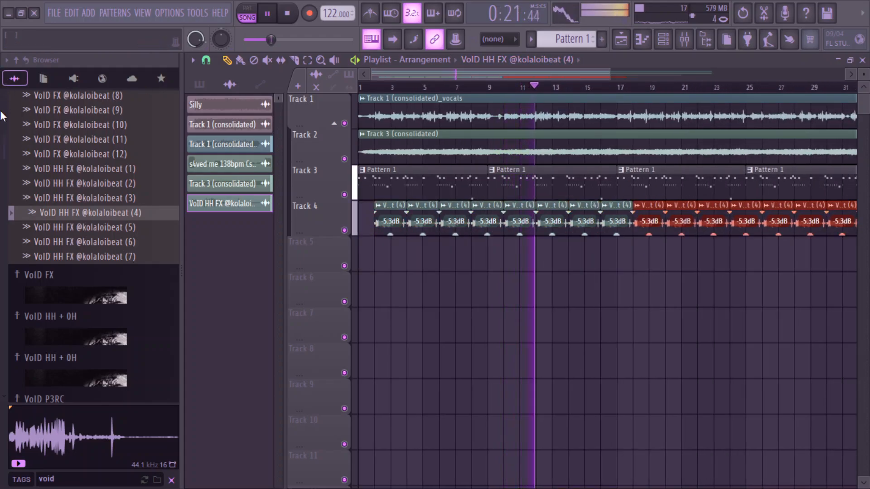
Step: Find clap - echo among the recent files and load it into a new channel
click(44, 79)
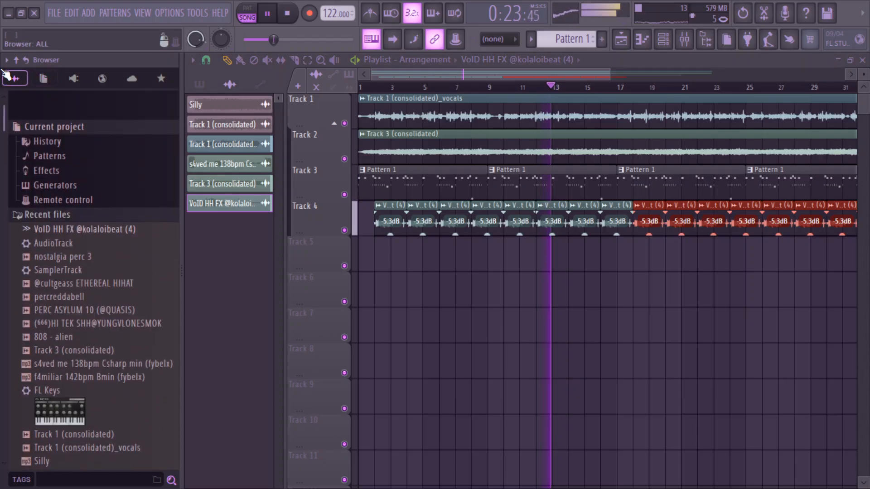
scroll(58, 224, down, 15)
scroll(58, 225, down, 4)
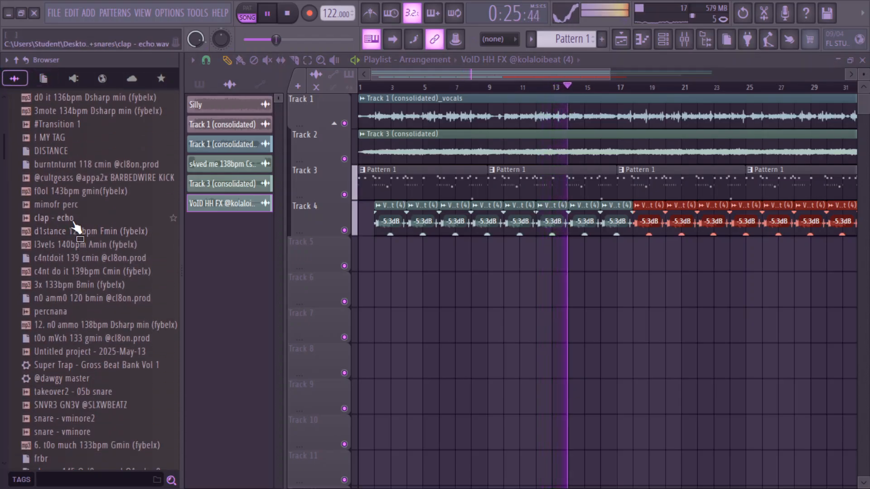
drag(78, 218, 277, 211)
click(281, 208)
click(262, 263)
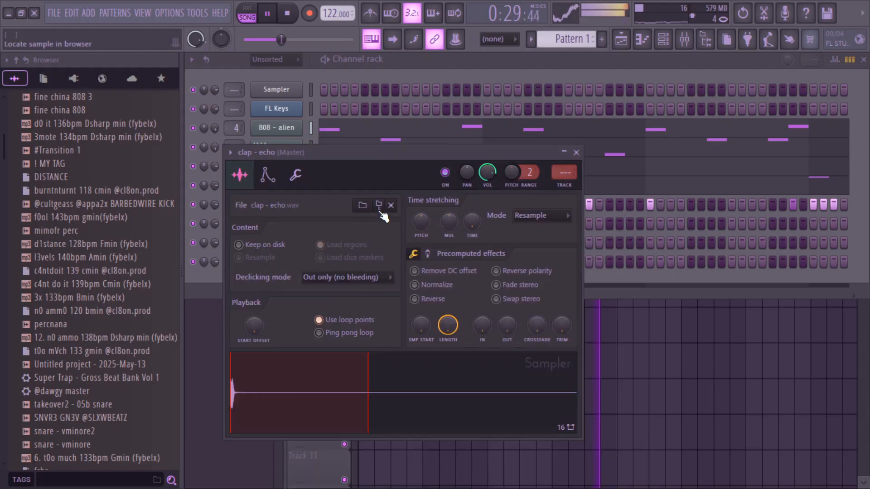
Step: Locate the clap - echo sample's claps+snares folder in the browser and delete the new sampler channel
click(379, 205)
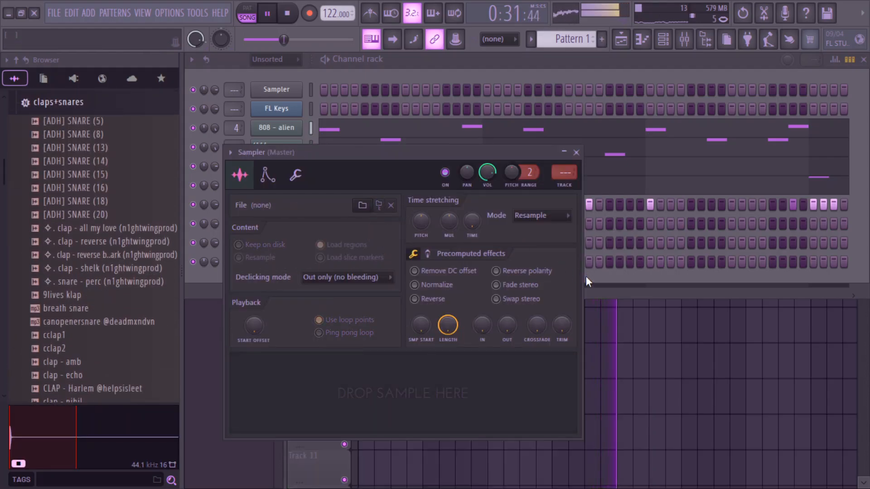
click(318, 278)
right_click(280, 262)
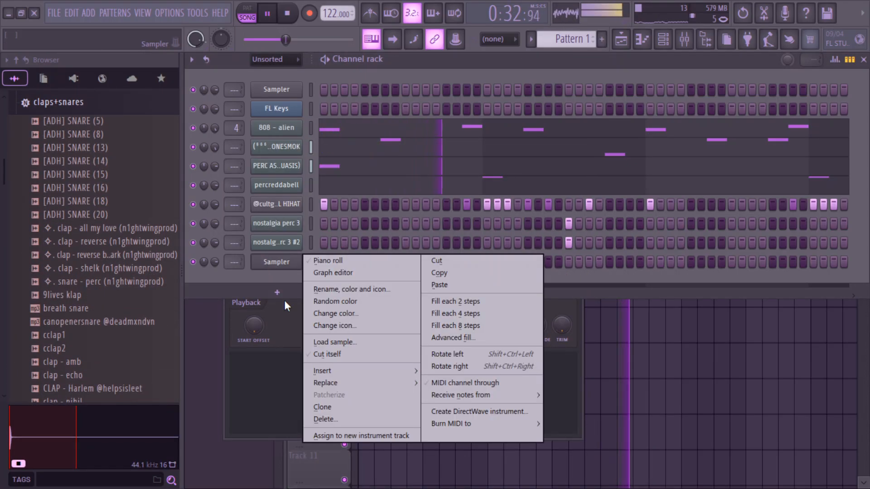
click(326, 419)
Step: Audition clap - amb and add clap - nihil as a new channel above the PERC ASYLUM channel
scroll(92, 299, down, 2)
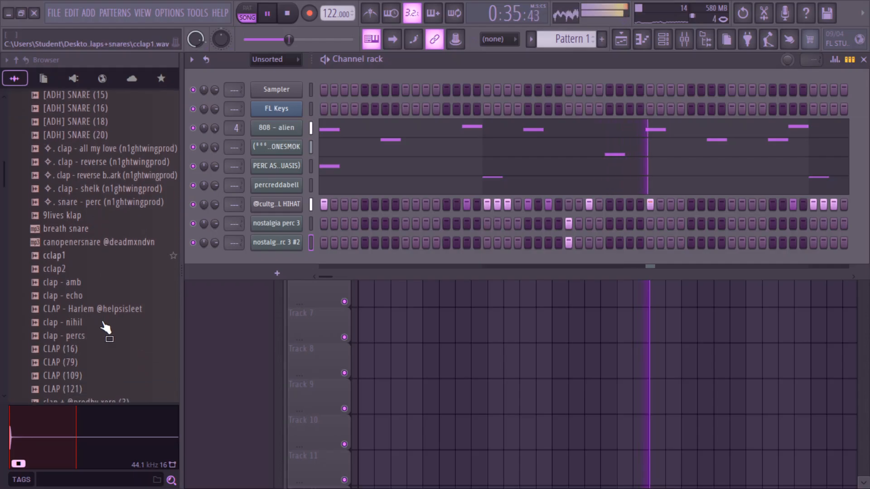
click(89, 284)
key(space)
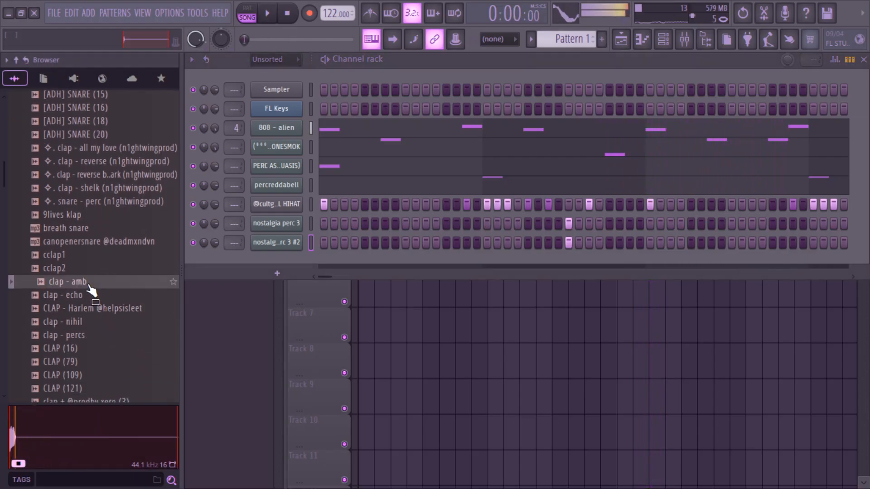
drag(93, 319, 290, 161)
key(space)
Step: Try clap - nihil hits on step 9 of bar 1 and midway through bar 3 during playback
click(407, 166)
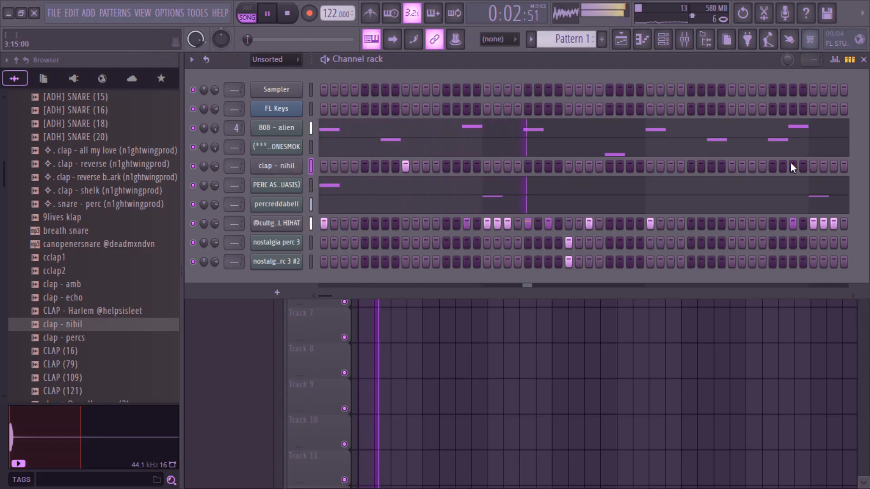
right_click(300, 170)
click(317, 165)
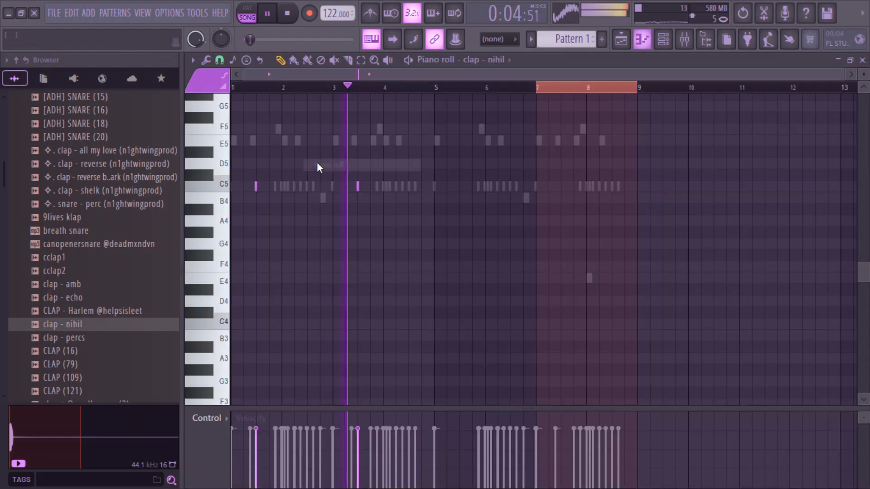
key(space)
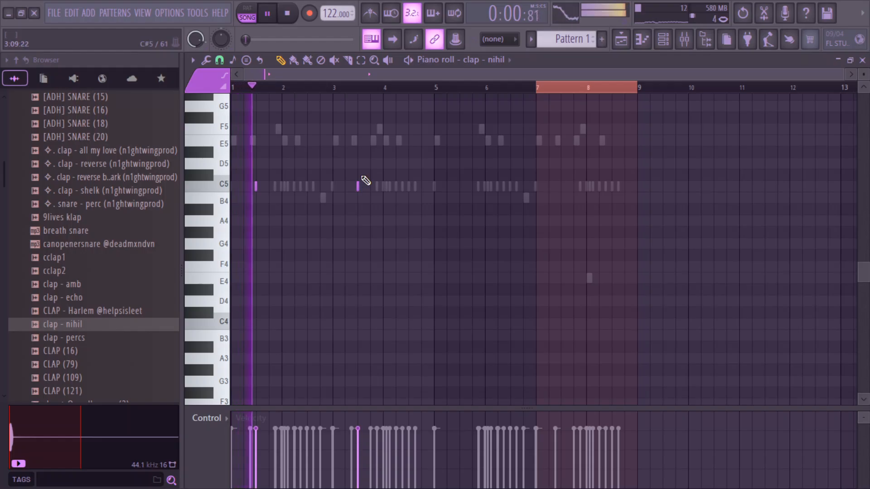
click(663, 40)
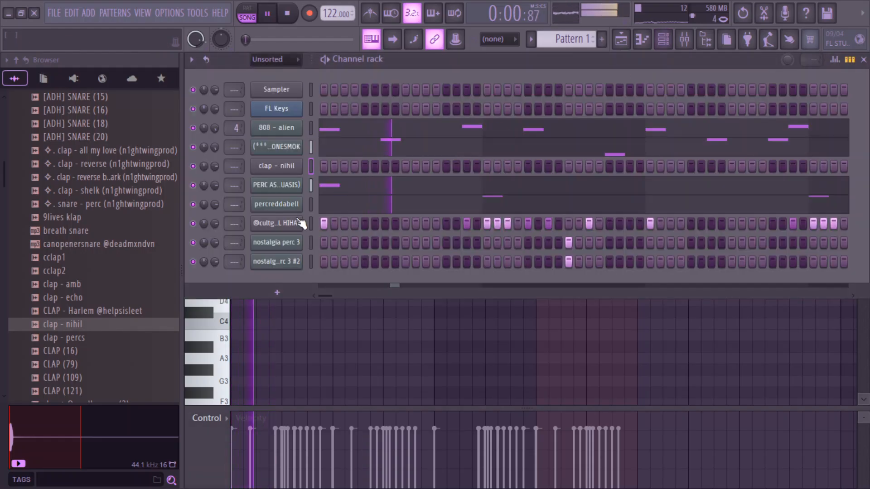
Step: Locate the nostalgia perc 3 #2 sample's folder in the browser and add nostalgia perc as a new channel
click(267, 262)
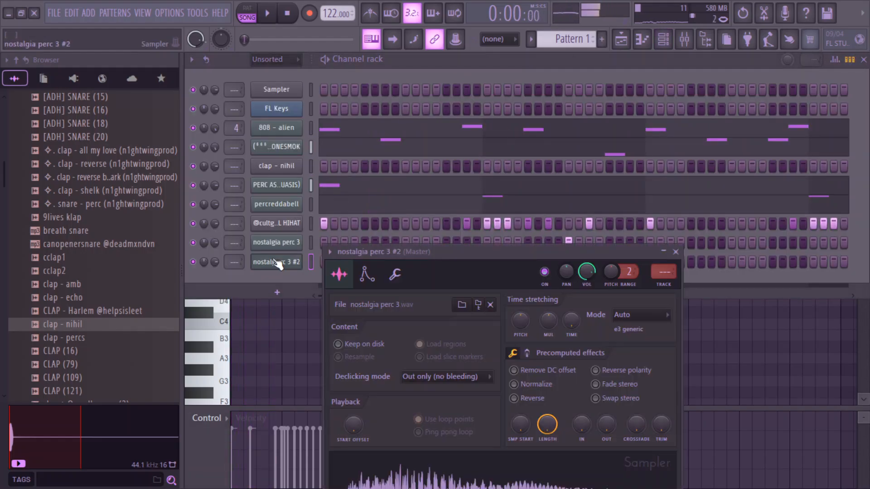
click(479, 306)
drag(104, 371, 295, 277)
key(space)
Step: Place nostalgia perc hits on steps 3, 15 and 17
click(346, 281)
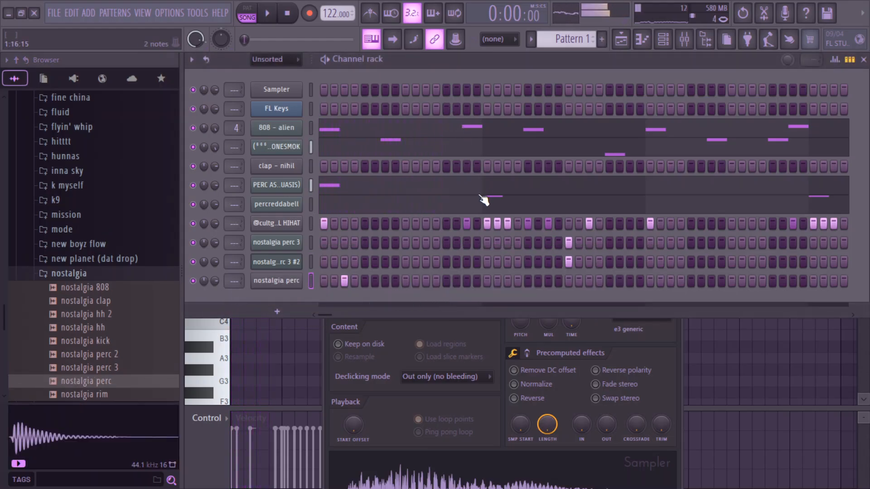
click(467, 281)
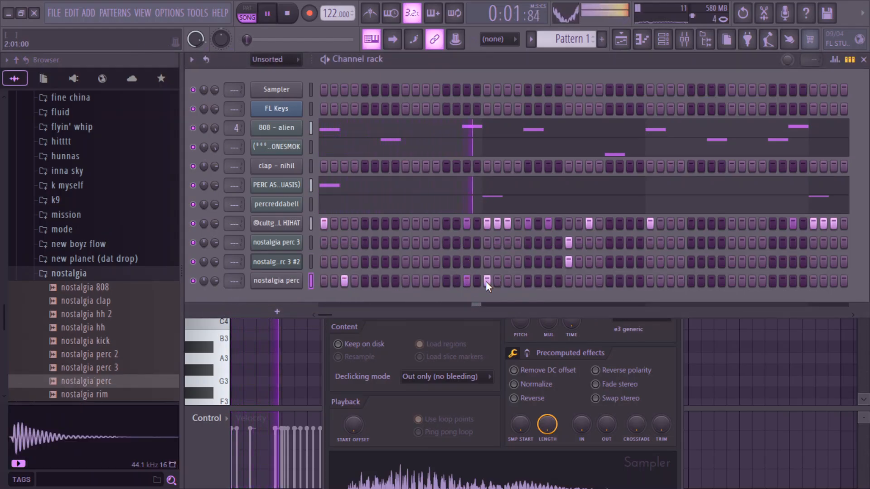
click(487, 281)
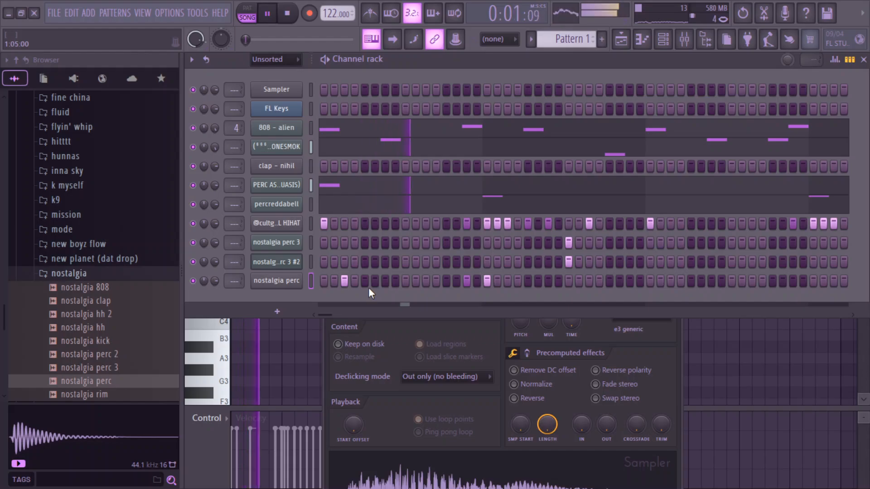
Step: Select bars 1 and 2 of nostalgia perc in the piano roll, repeat them through bar 8, and show the channel rack
right_click(283, 290)
click(329, 284)
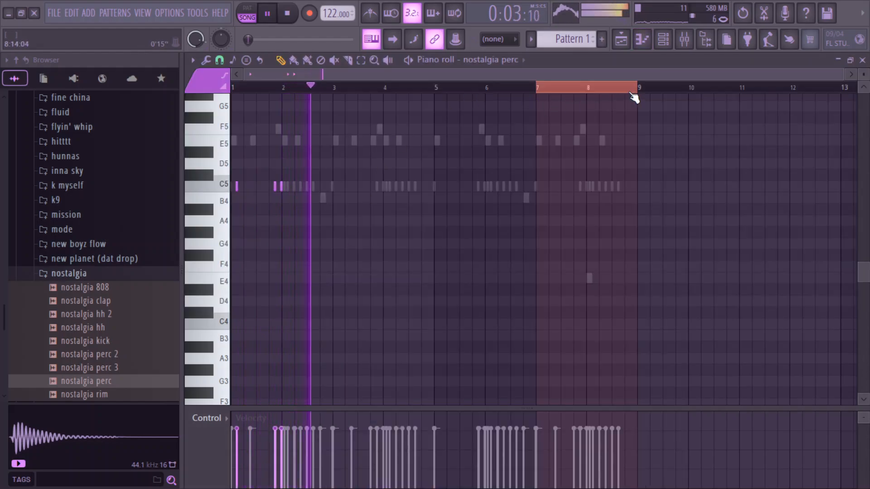
drag(537, 88, 335, 90)
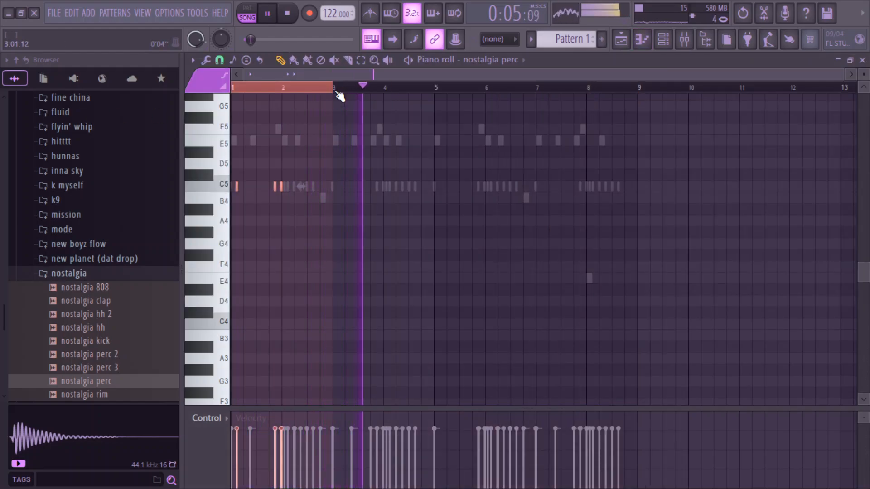
key(ctrl+b)
key(ctrl+b)
key(ctrl+b)
click(663, 40)
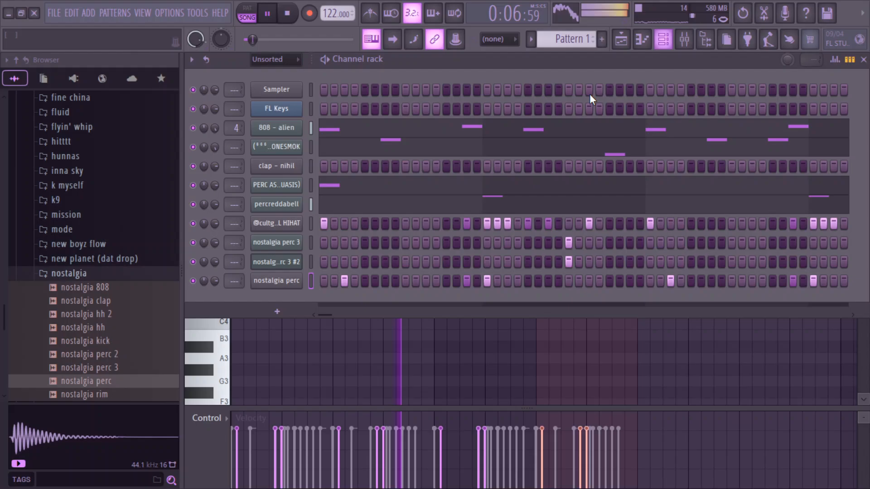
Step: Place a clap - nihil hit on step 7 and repeat bars 1 and 2 of the channel through bar 8 in the piano roll
click(89, 275)
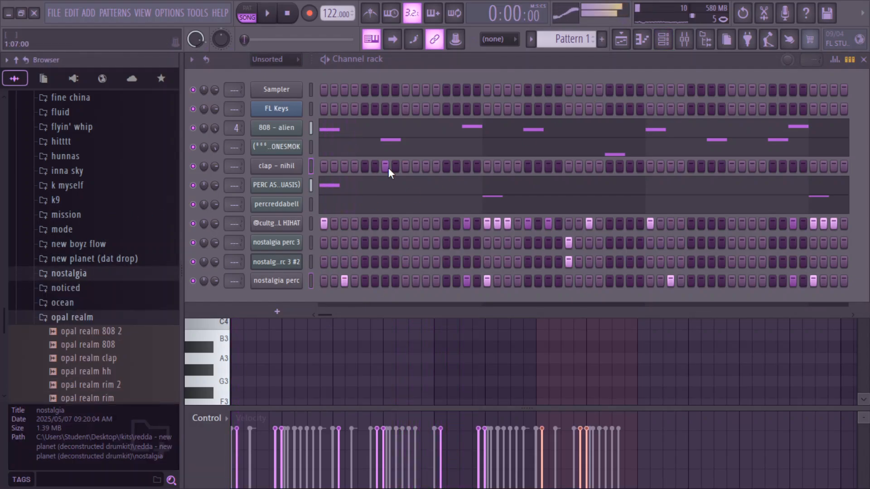
right_click(297, 164)
click(320, 161)
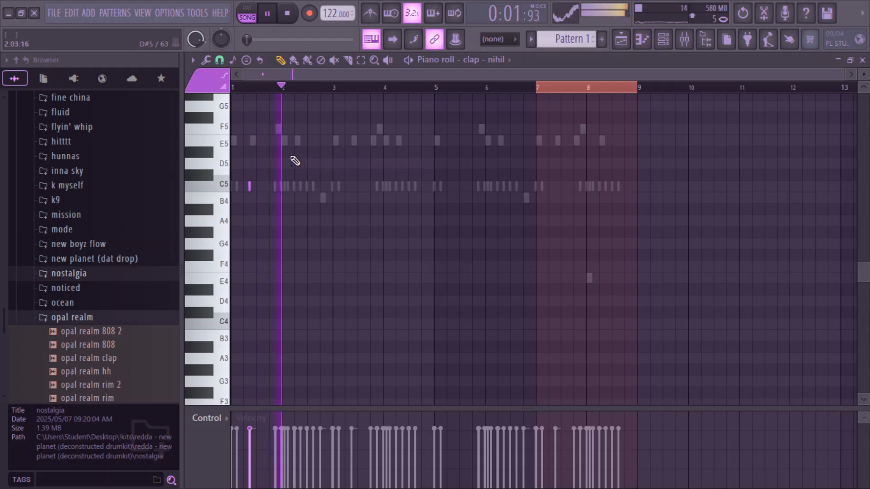
drag(616, 91, 334, 92)
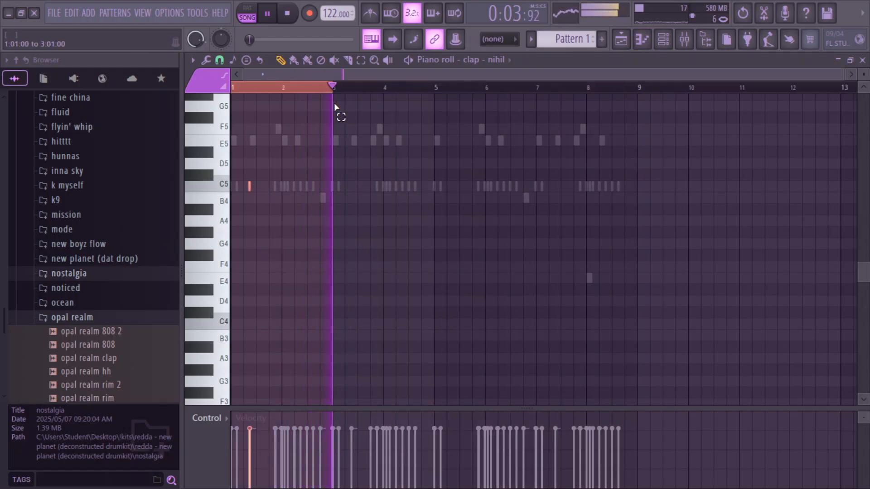
key(ctrl+b)
key(ctrl+b)
key(ctrl+b)
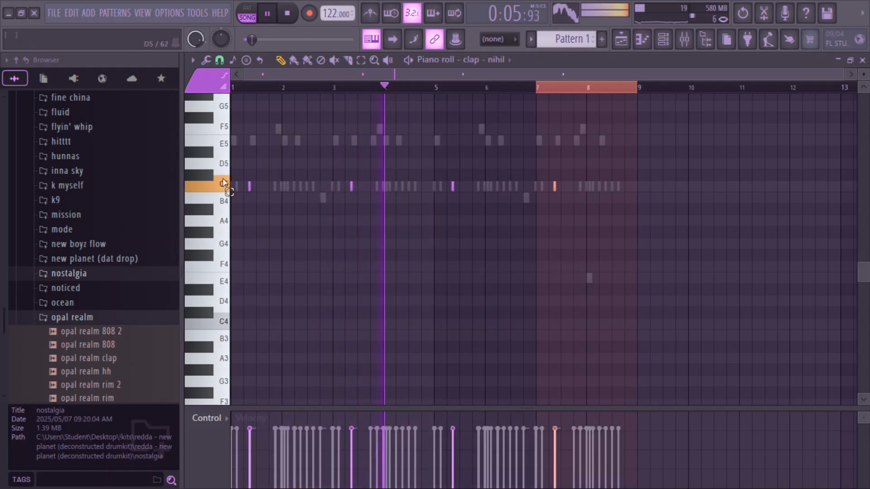
Step: Move all clap - nihil hits four steps later to step 11 of their bars, and show nostalgia perc in the piano roll
drag(249, 189, 266, 198)
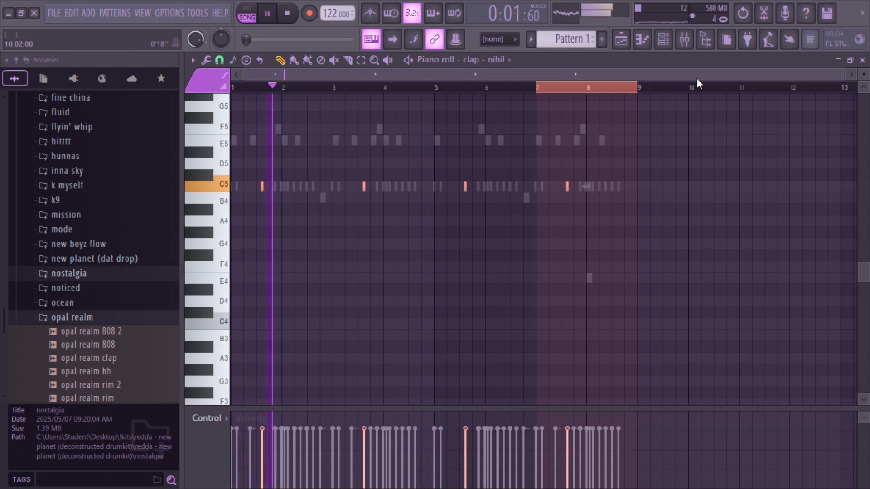
drag(844, 71, 418, 73)
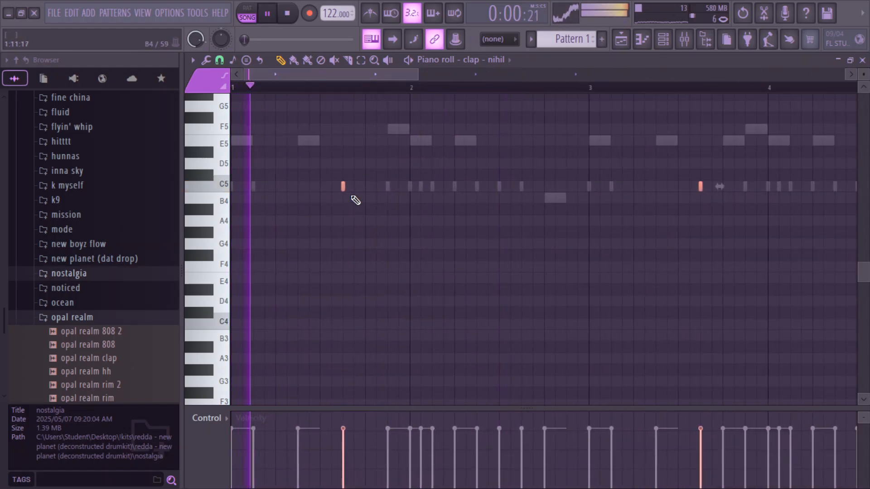
click(490, 59)
click(538, 407)
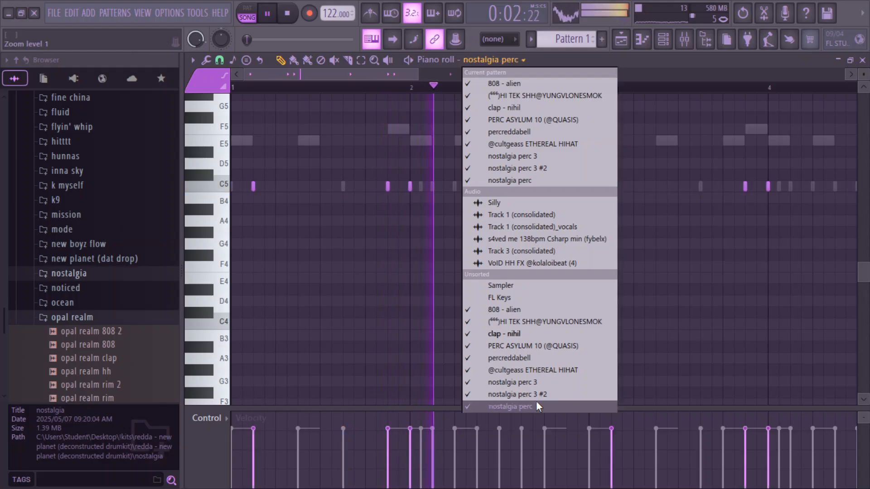
key(space)
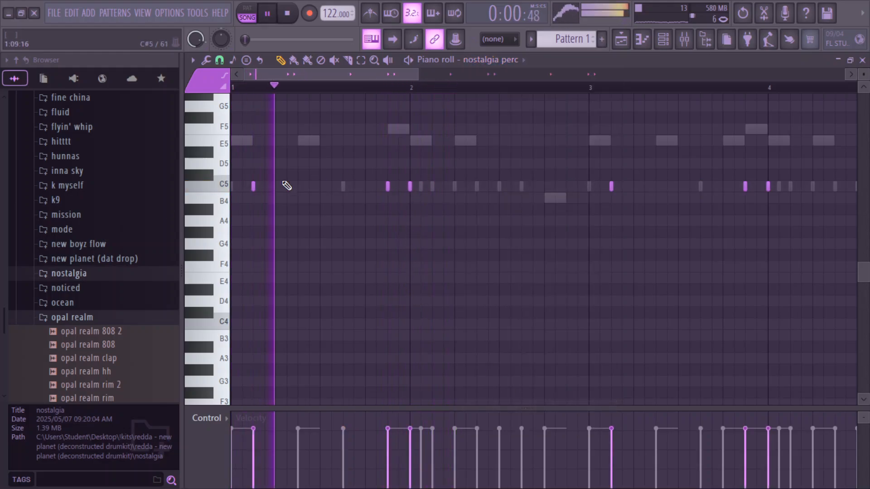
Step: Add nostalgia perc 2 from the nostalgia folder as a new channel and place a hit on step 19
click(88, 317)
click(88, 274)
click(92, 368)
key(space)
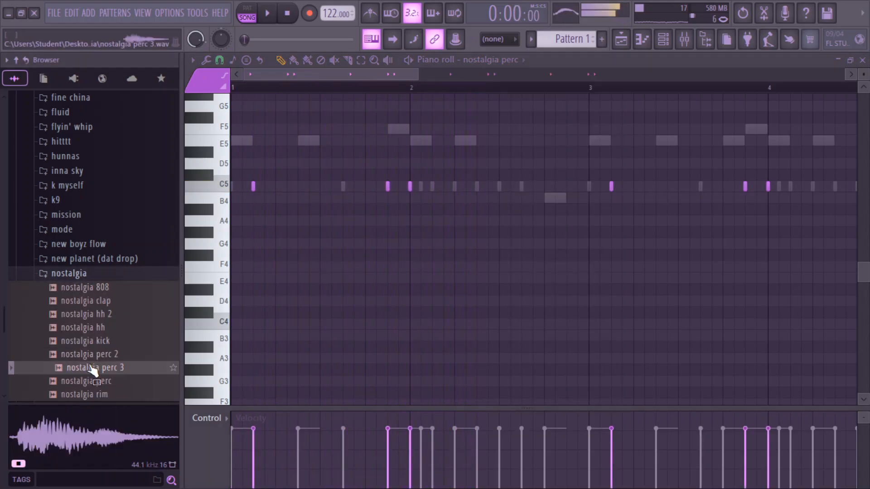
right_click(70, 356)
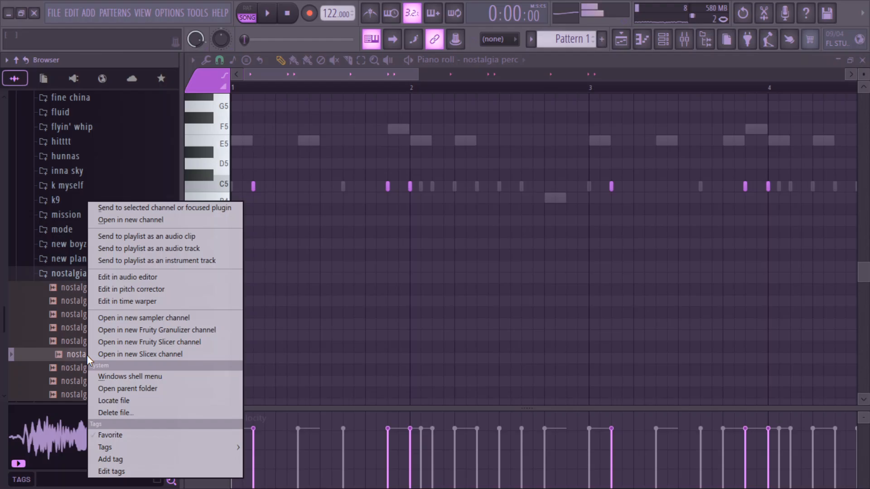
click(130, 220)
key(space)
click(663, 39)
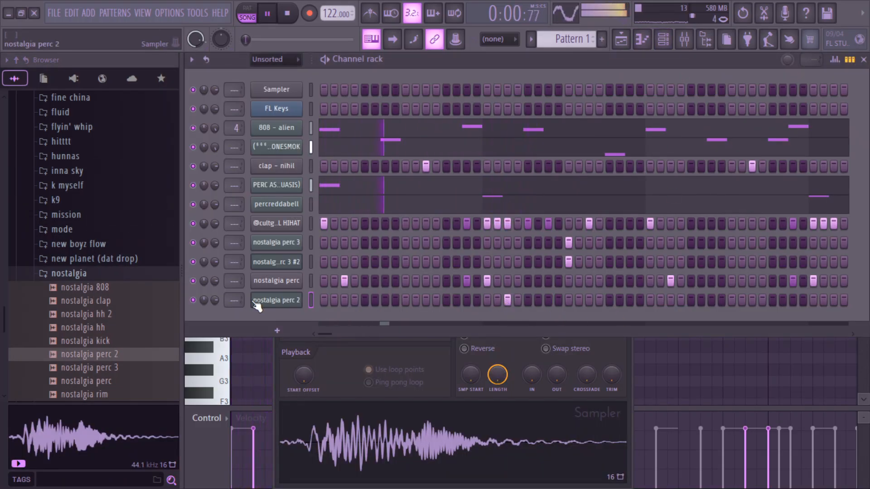
Step: Repeat bars 1 and 2 of nostalgia perc 2 through bar 8 in the piano roll, and show the channel rack
right_click(293, 299)
click(322, 297)
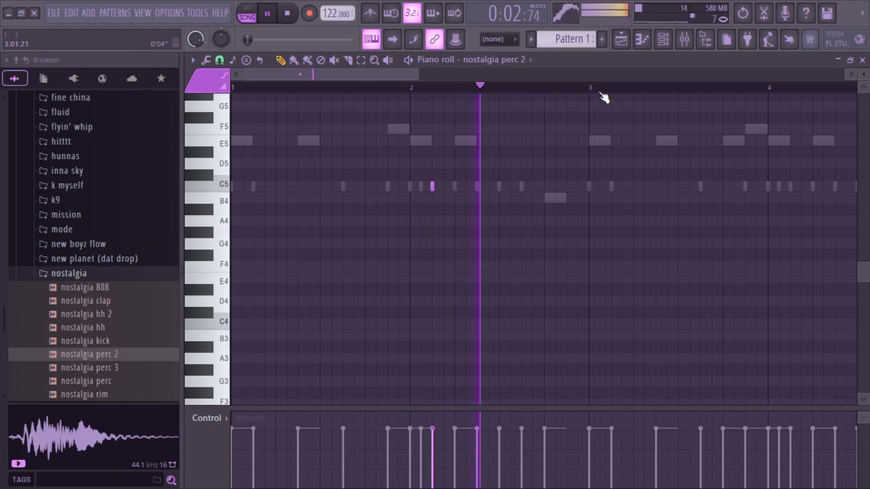
drag(418, 73, 372, 94)
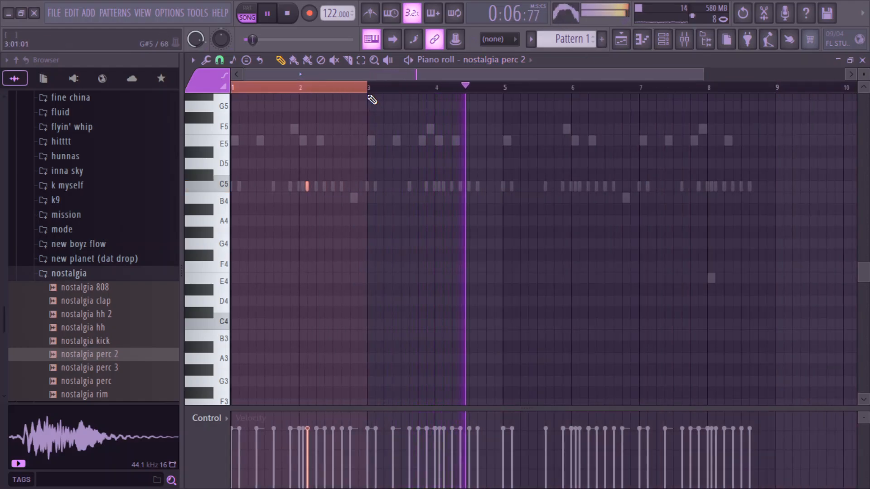
key(F5)
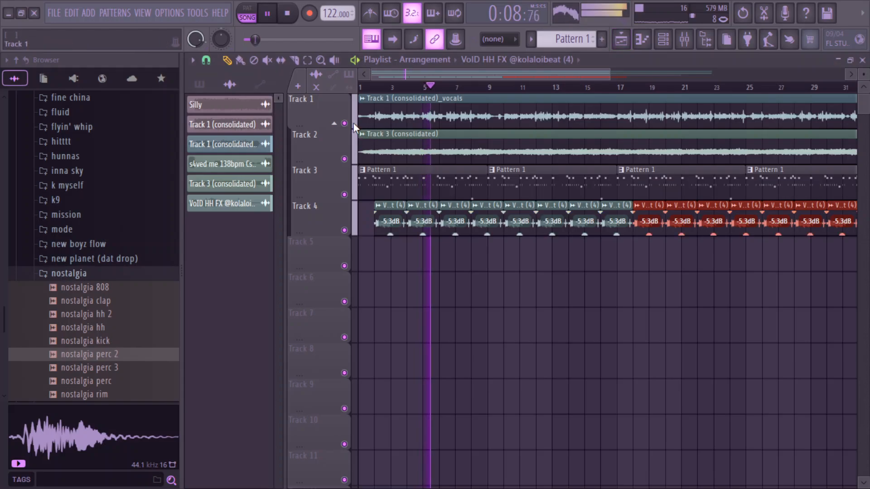
click(663, 39)
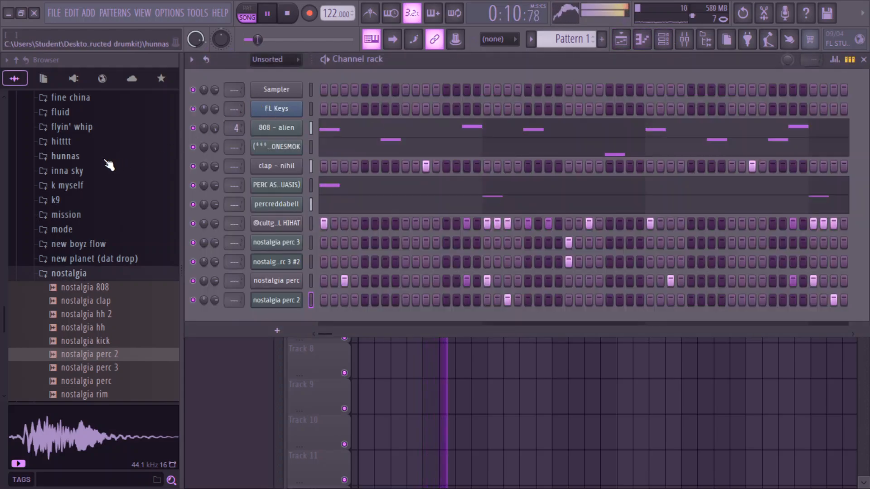
Step: Collapse the nostalgia and fybelx-birthday-loop-collection folders in the browser, and open the sampler settings of clap - nihil
click(58, 274)
drag(4, 329, 2, 309)
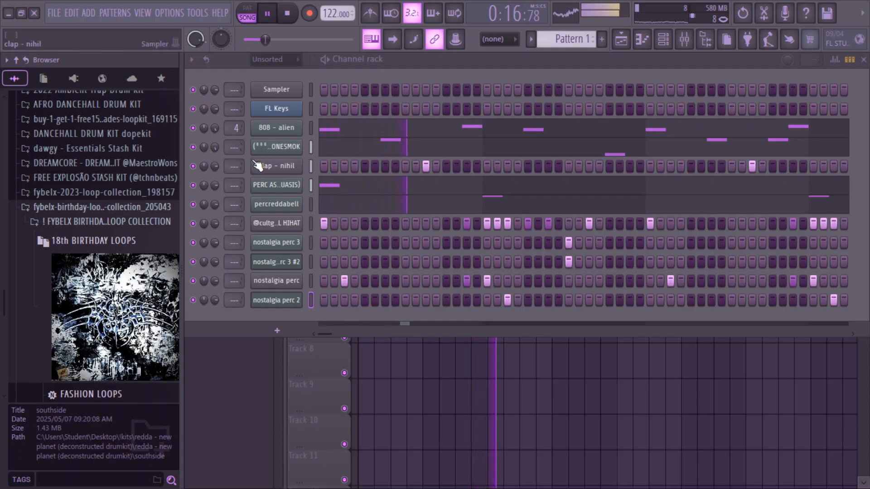
click(111, 207)
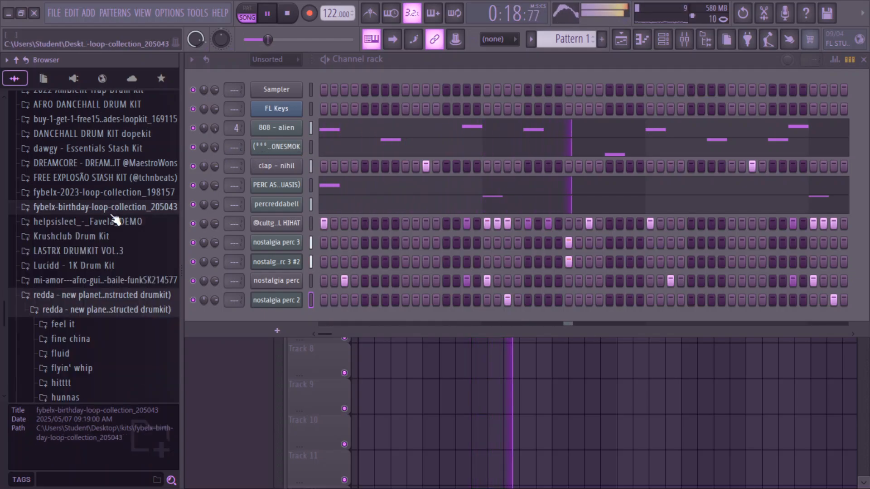
scroll(113, 229, down, 5)
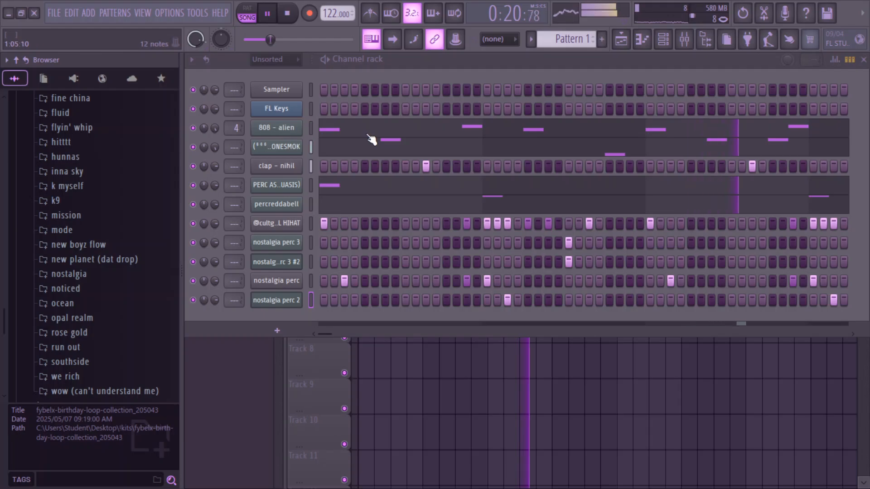
click(276, 166)
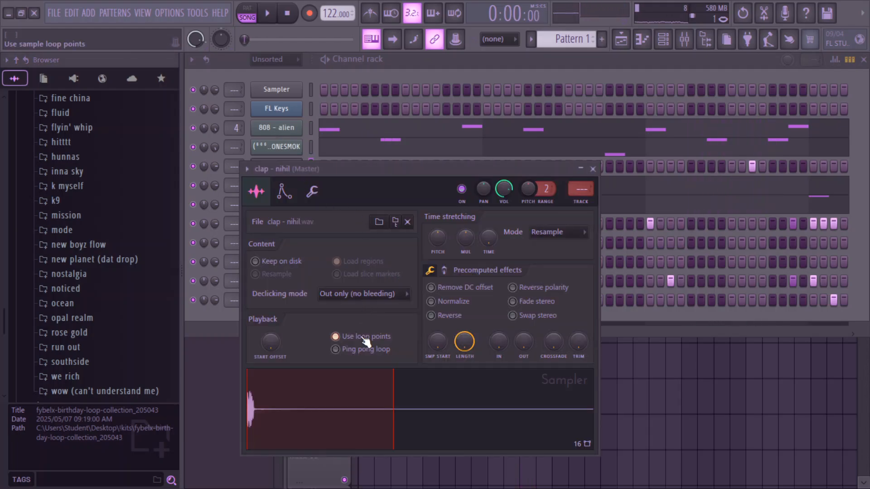
click(615, 327)
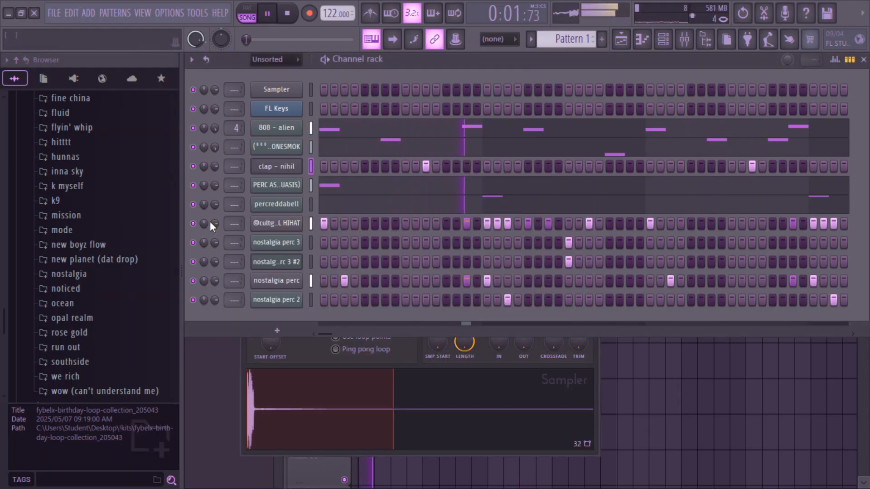
Step: Locate the Cultgeass Shadowgarden Drum Kit in the browser and expand its OPENHATS folder
click(44, 79)
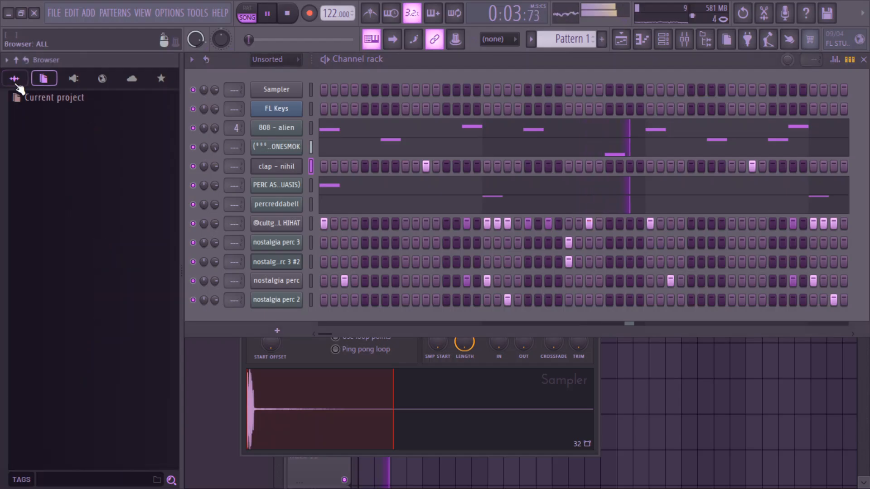
click(15, 80)
drag(3, 313, 2, 329)
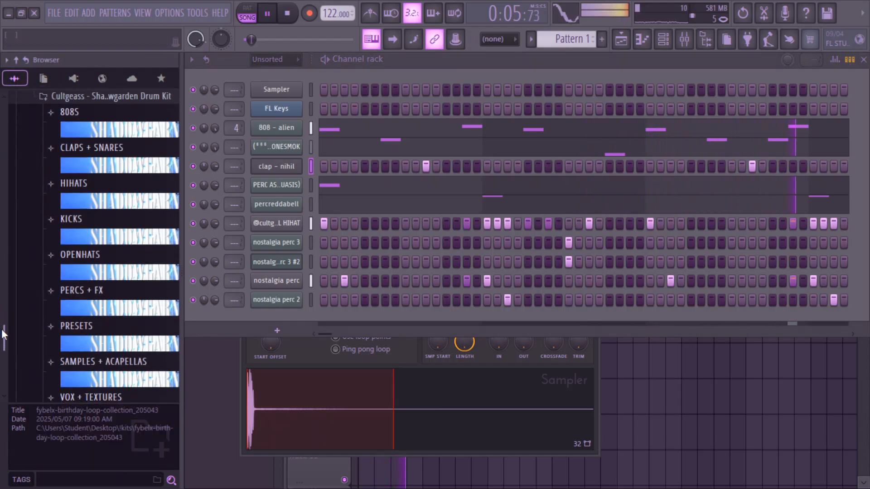
scroll(111, 220, down, 3)
click(110, 218)
Step: Audition the BANSHEE, ANTI, ALIEN, 2TONE, JZX, EXHAUST V4 and ECHOES openhat samples against the beat
click(115, 200)
click(120, 187)
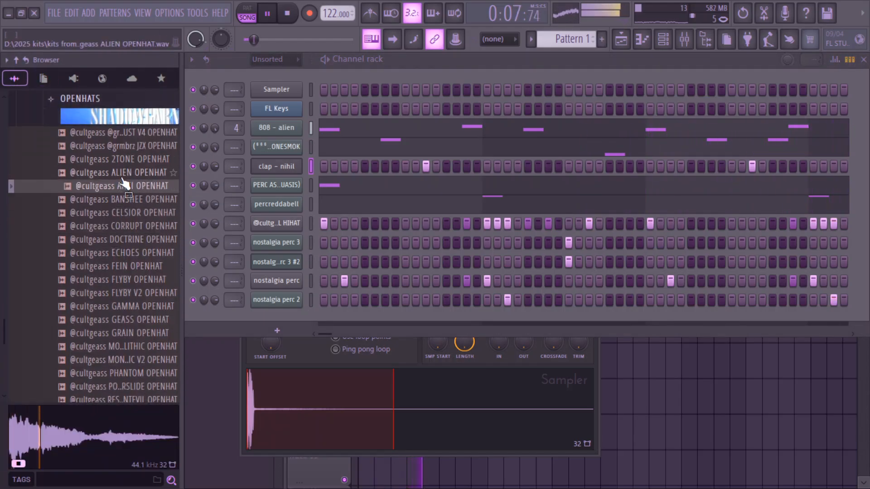
click(124, 175)
click(122, 160)
click(121, 147)
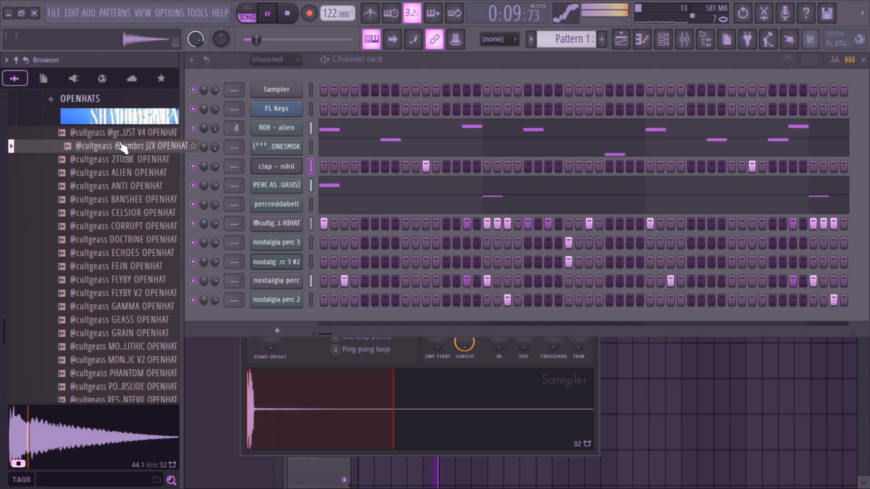
click(124, 134)
click(116, 256)
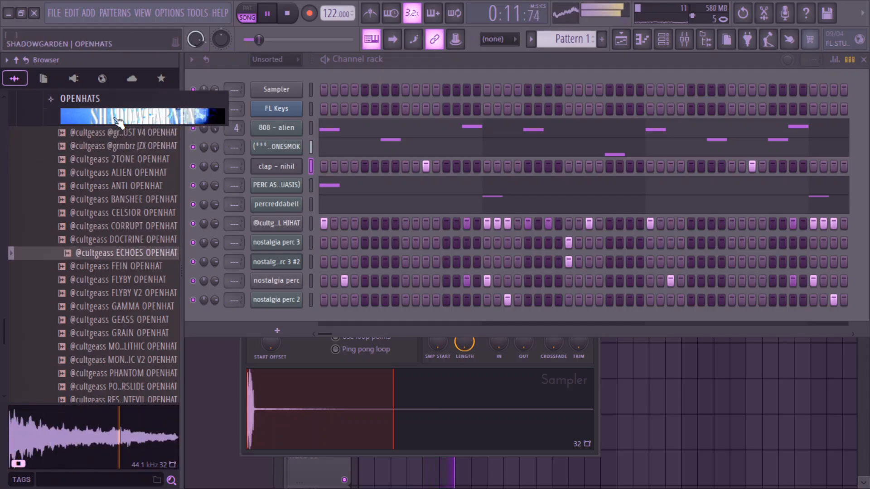
click(119, 119)
click(119, 119)
click(119, 144)
drag(120, 144, 295, 314)
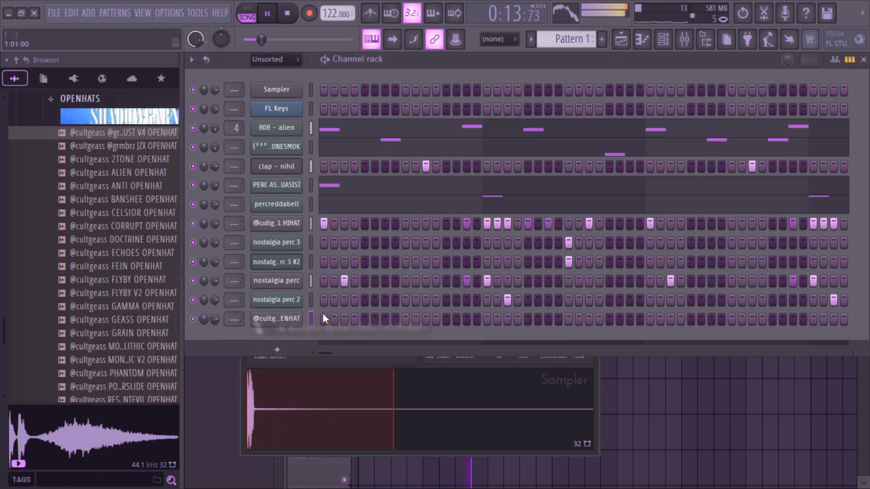
right_click(297, 316)
click(334, 298)
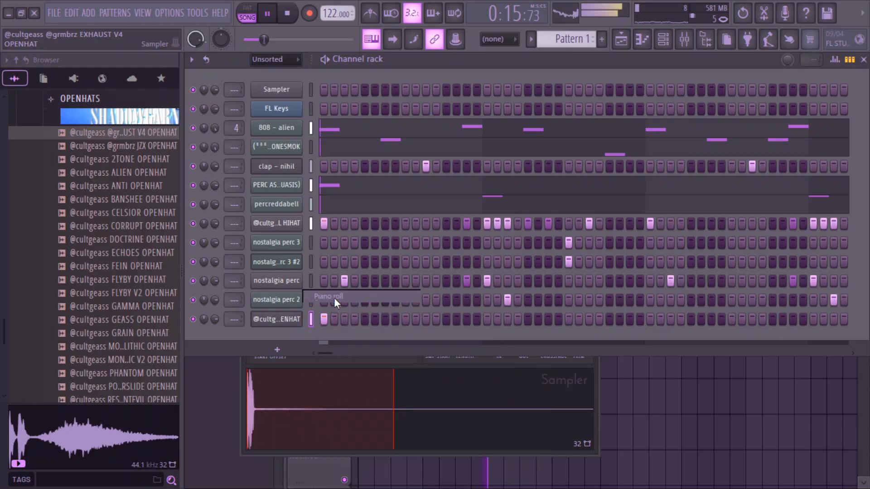
click(121, 172)
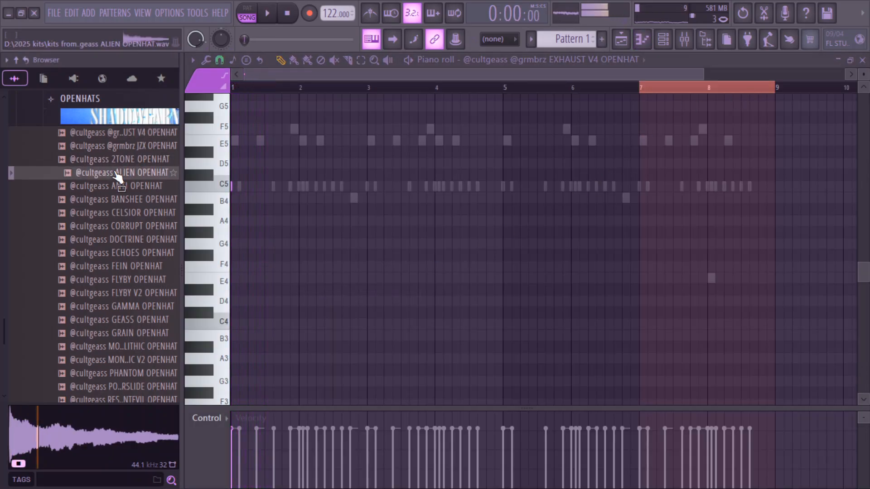
right_click(121, 173)
click(149, 190)
key(Escape)
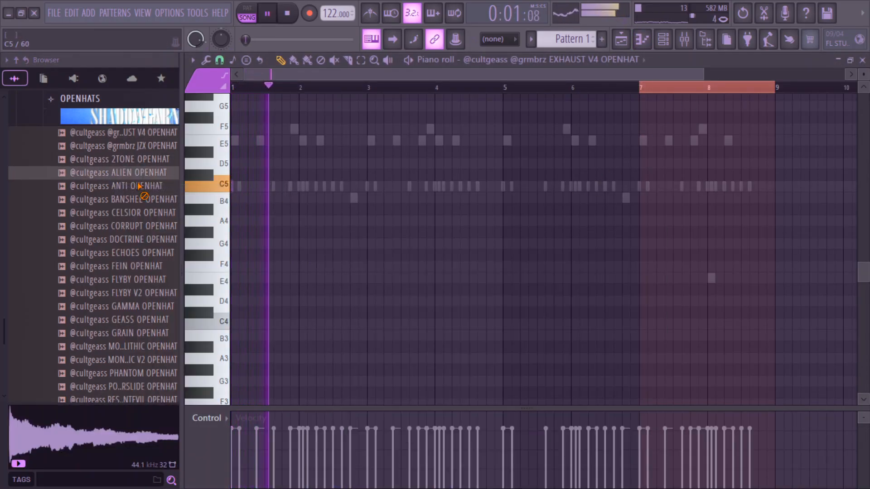
click(539, 60)
click(532, 455)
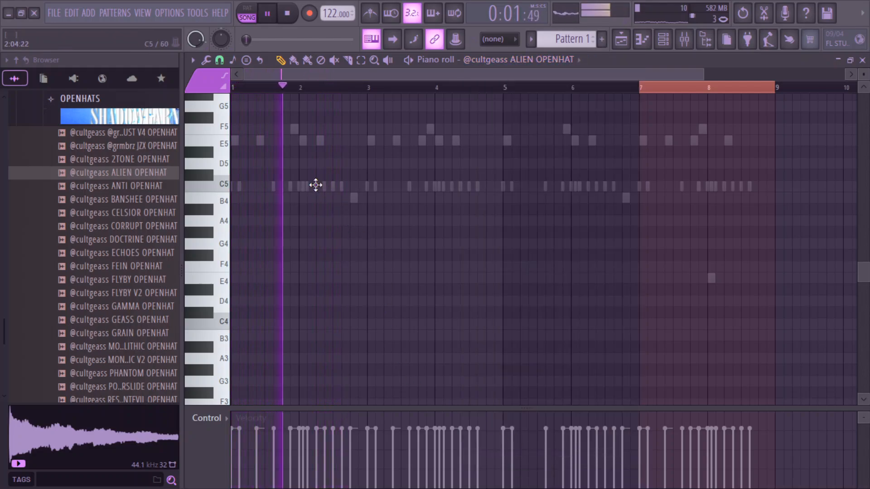
Step: Try an ALIEN OPENHAT hit on C5 at the second beat of bar 2, and delete it
click(316, 185)
drag(728, 91, 195, 96)
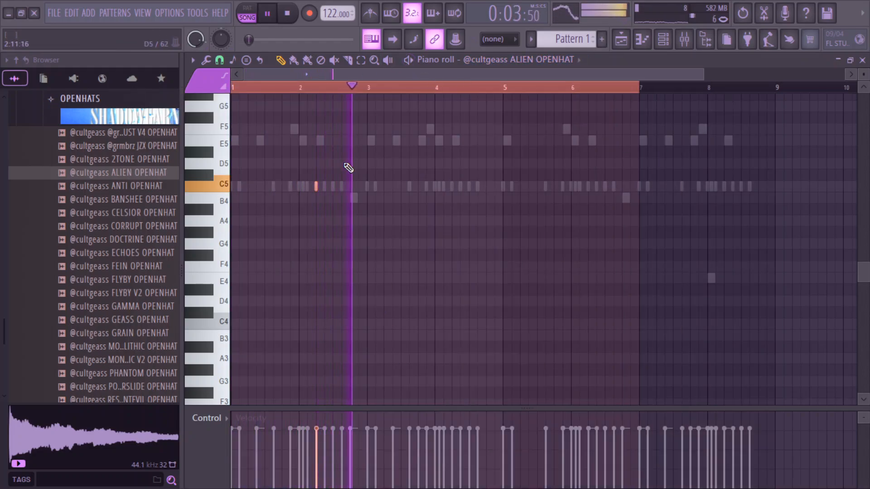
right_click(317, 186)
Step: Audition the GAMMA, GEASS and GRAIN openhat samples
click(72, 307)
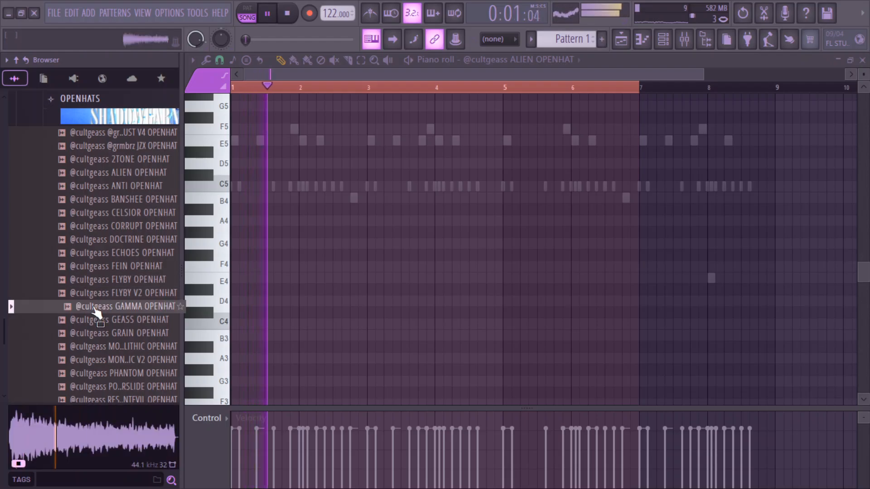
click(97, 320)
click(93, 334)
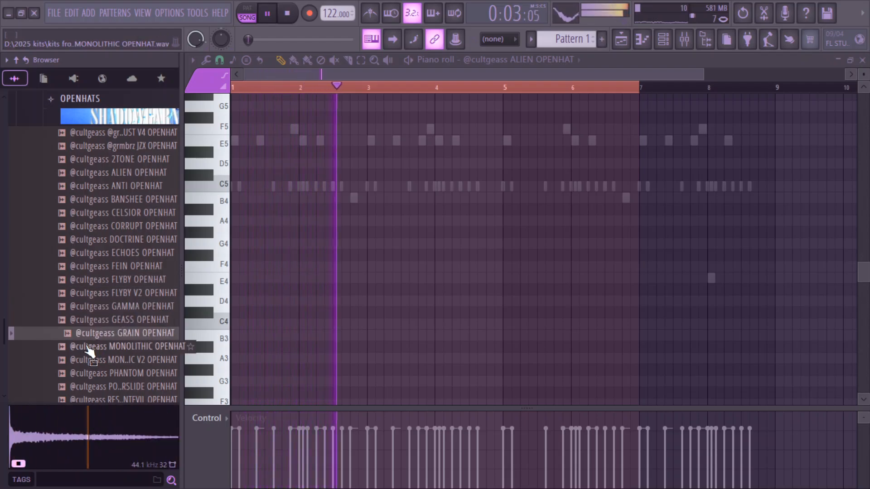
right_click(89, 336)
click(143, 221)
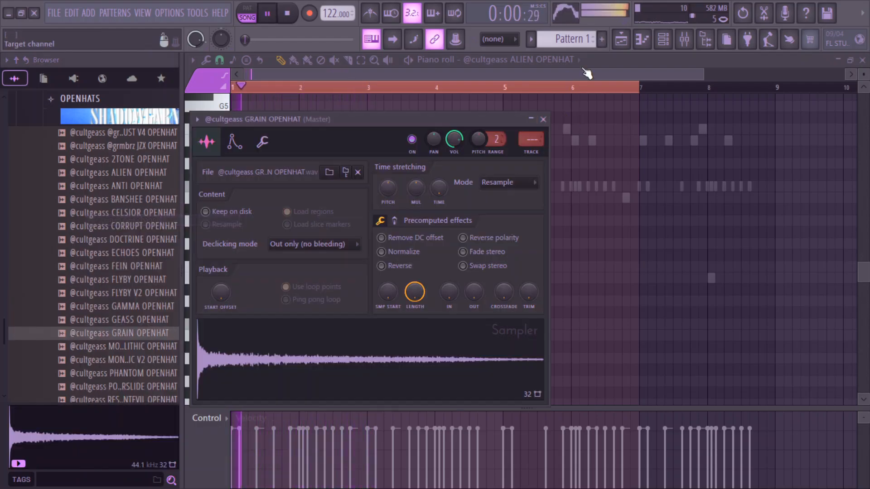
click(561, 65)
click(521, 444)
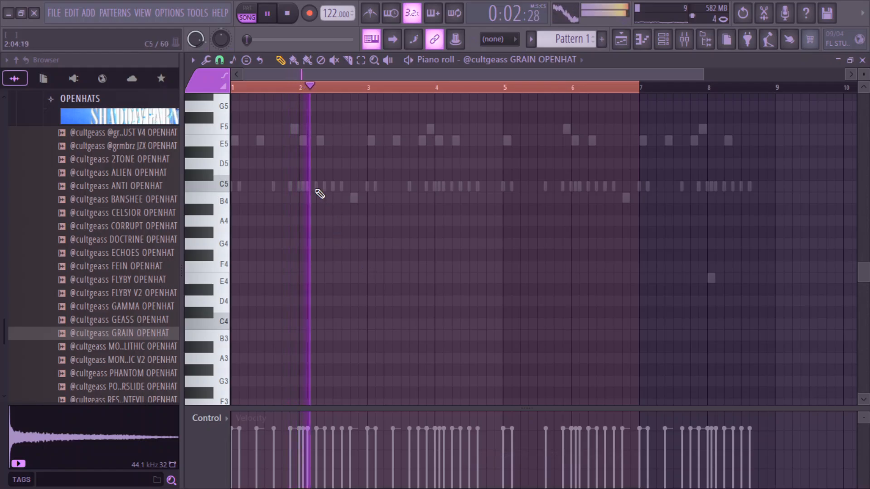
Step: Place a GRAIN OPENHAT hit on C5 at the second beat of bar 2 and duplicate bars 1–4 into bars 5–8
drag(583, 95, 504, 96)
key(ctrl+b)
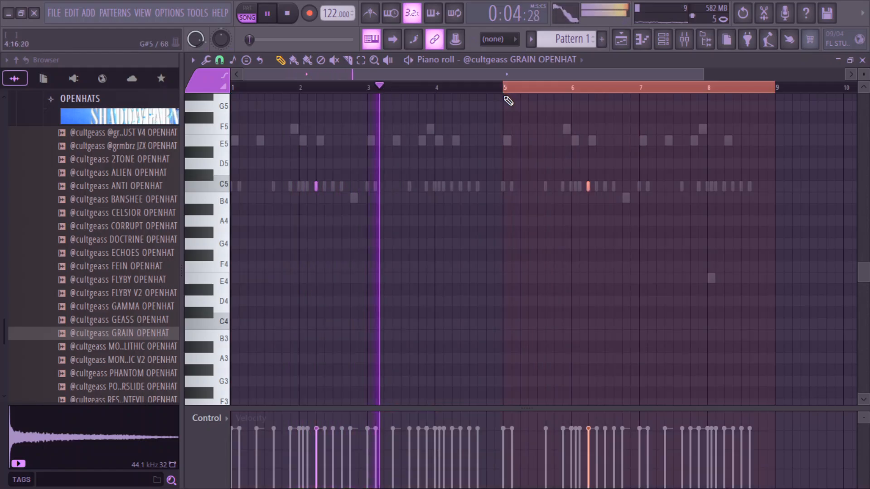
click(663, 39)
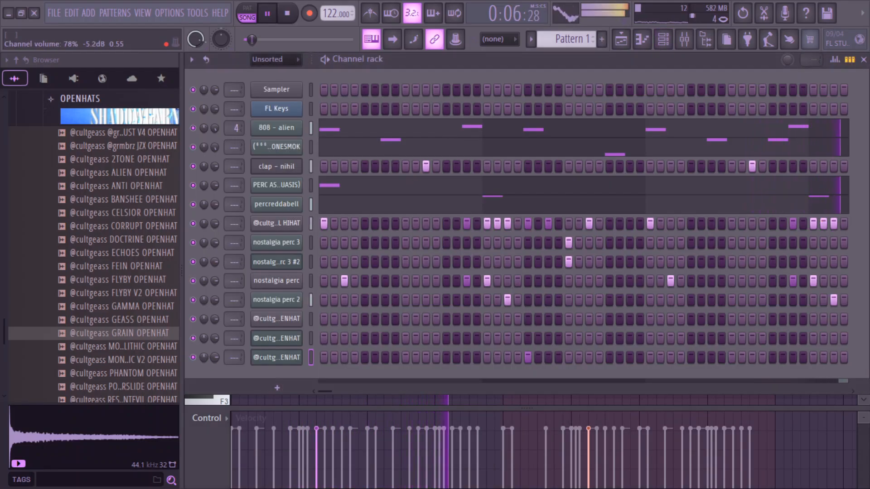
scroll(84, 226, down, 8)
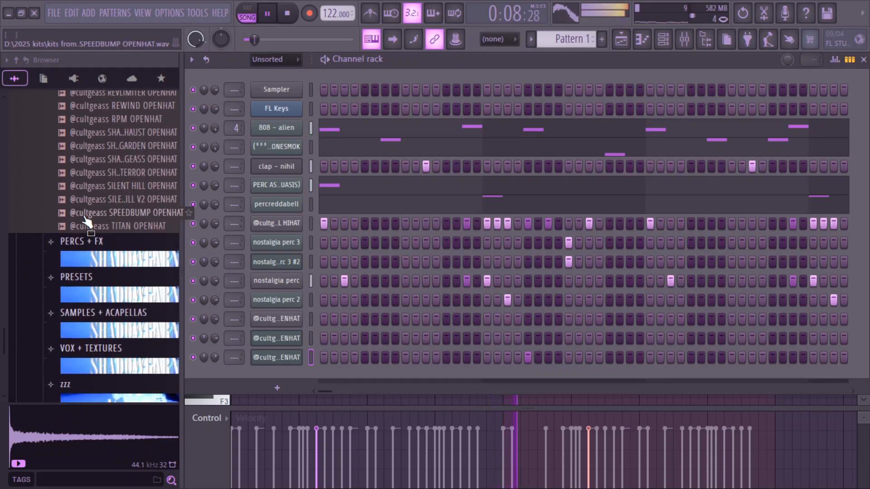
drag(3, 333, 3, 354)
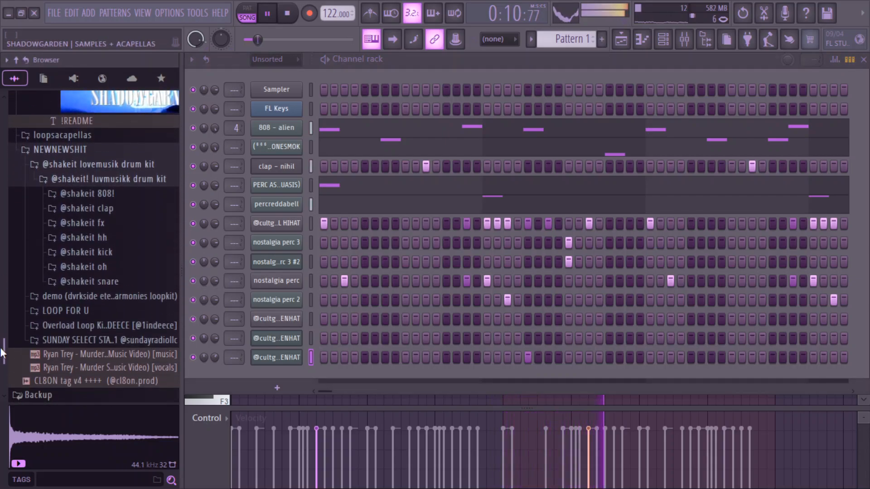
click(103, 225)
click(108, 251)
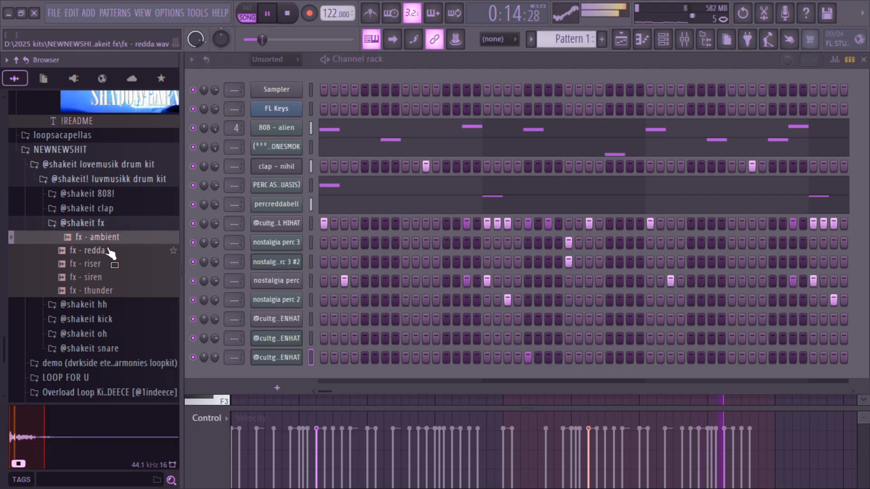
click(108, 250)
click(98, 265)
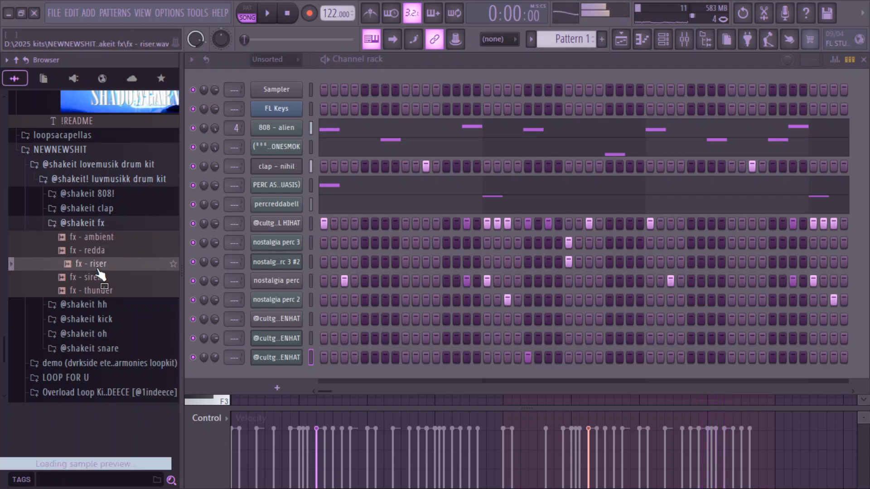
click(100, 280)
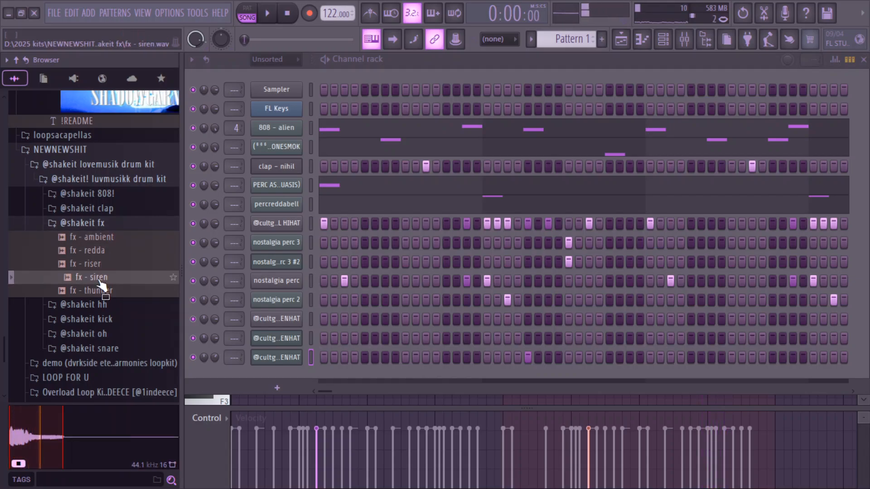
Step: Add fx - siren as a new channel and copy the PERC ASYLUM channel's notes into it
drag(284, 389, 284, 386)
key(space)
right_click(288, 185)
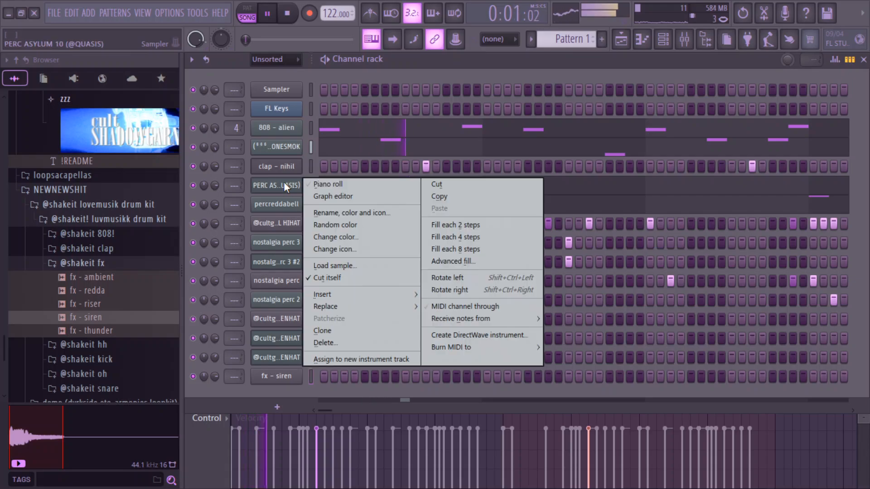
click(447, 202)
right_click(275, 378)
click(444, 323)
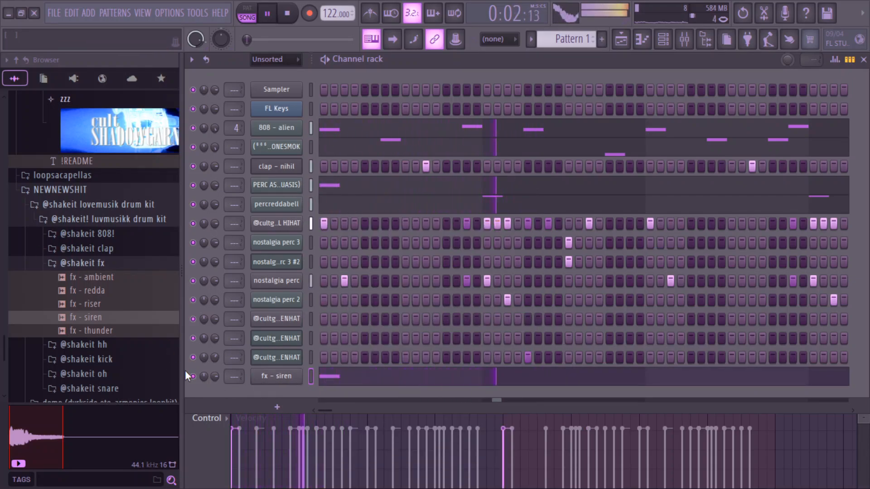
Step: Place the fx - thunder sample at bar 1 of Track 5 at -4.5 dB and copy it to bar 6 of Track 6
scroll(109, 194, down, 4)
drag(98, 170, 361, 256)
key(space)
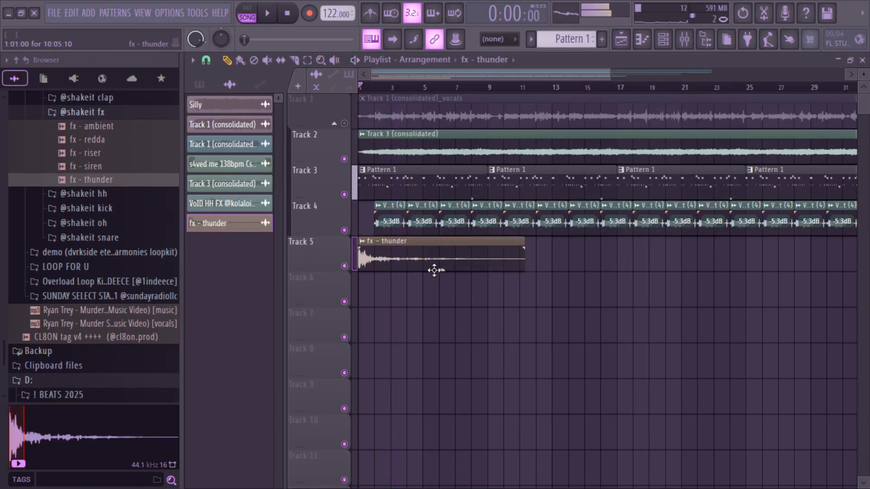
key(space)
drag(441, 258, 525, 311)
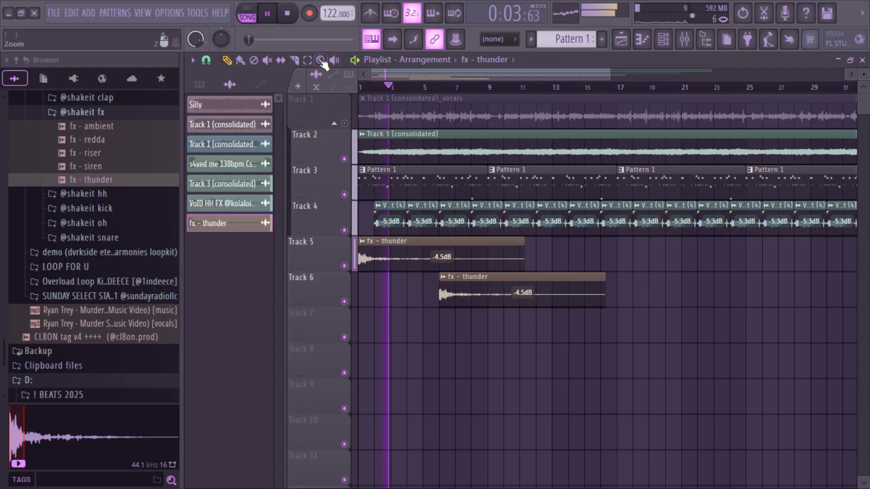
drag(435, 248, 440, 267)
Step: Cut the Track 5 thunder clip at bar 6, deleting the remainder along with the Track 6 copy
key(ctrl+z)
ctrl+click(499, 253)
key(Delete)
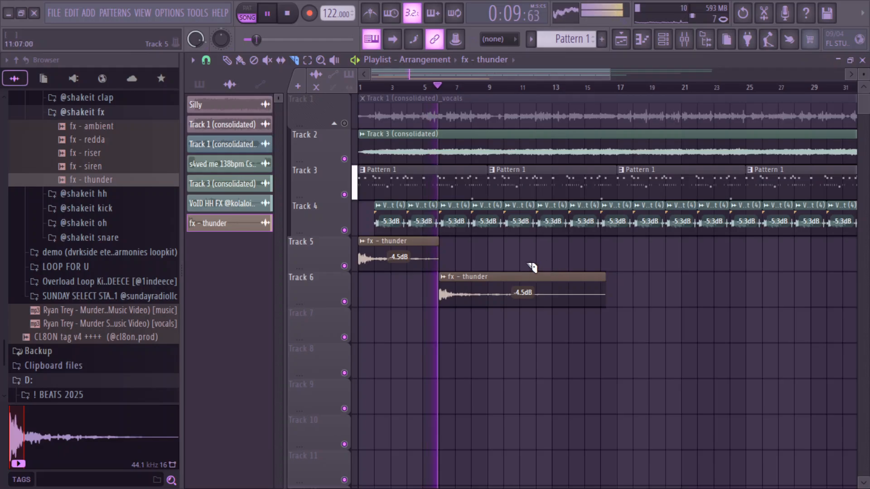
ctrl+click(460, 292)
key(Delete)
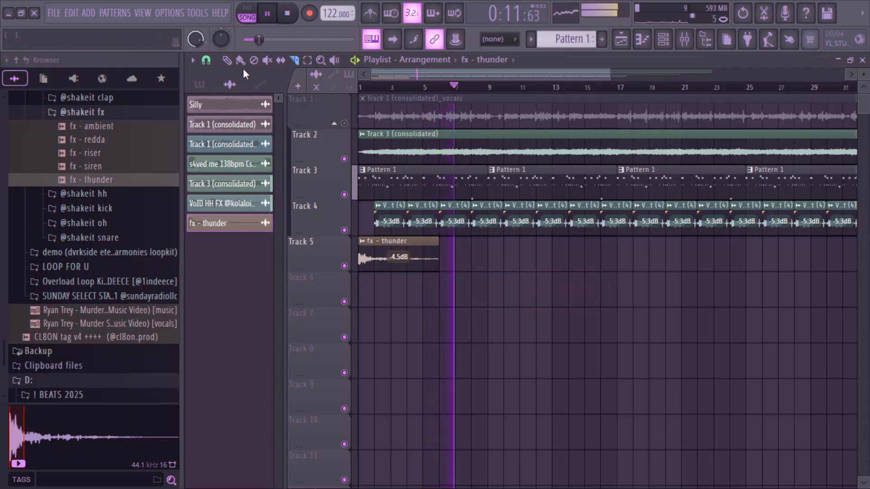
Step: Extend the Track 5 thunder clip to bar 9 and place a copy of it at bar 17
click(226, 60)
mouse_move(439, 255)
mouse_down()
mouse_move(498, 255)
mouse_move(490, 248)
mouse_move(479, 263)
mouse_move(703, 282)
mouse_up()
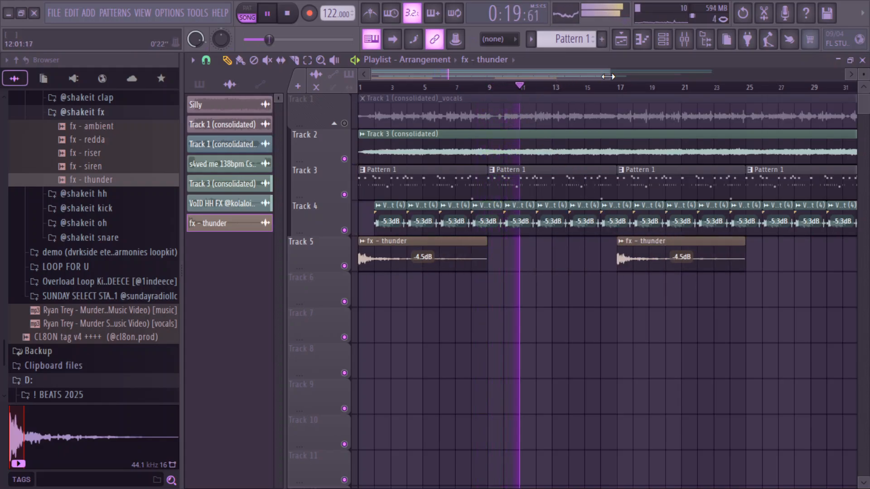
Step: Split Pattern 1 by channel and move the VoID and thunder clips up to Tracks 3 and 4 in place of the Pattern 1 clips
drag(608, 77, 761, 76)
click(199, 84)
right_click(217, 101)
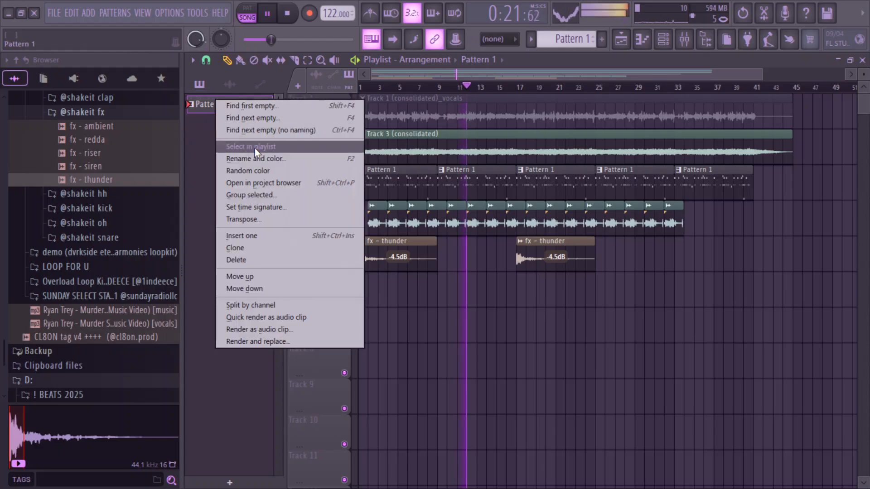
click(272, 306)
drag(356, 206, 442, 279)
key(shift+Up)
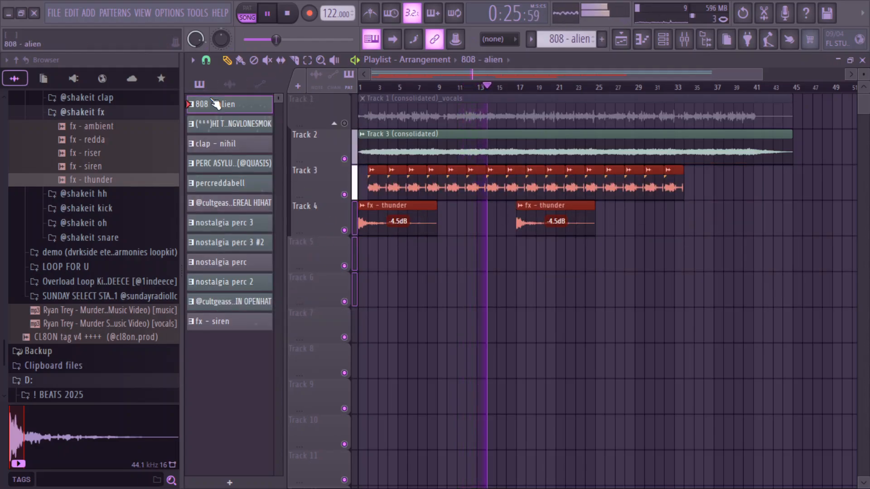
Step: Place all the split channel patterns at bar 1 on Tracks 5–16 and duplicate them at bar 9
shift+click(235, 324)
drag(233, 110, 363, 261)
key(ctrl+b)
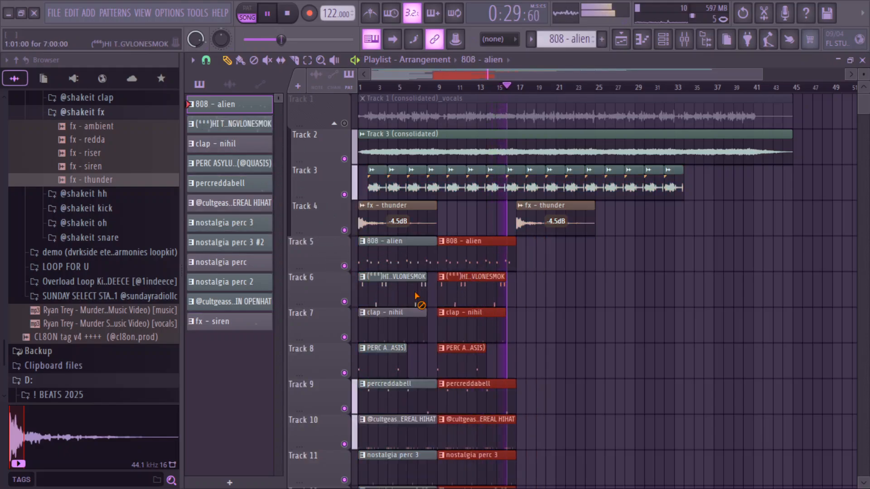
Step: Remove the HI TEK clip at bar 1 of Track 6 and duplicate the 16 bars of pattern clips at bar 17
scroll(558, 266, down, 3)
key(ctrl+b)
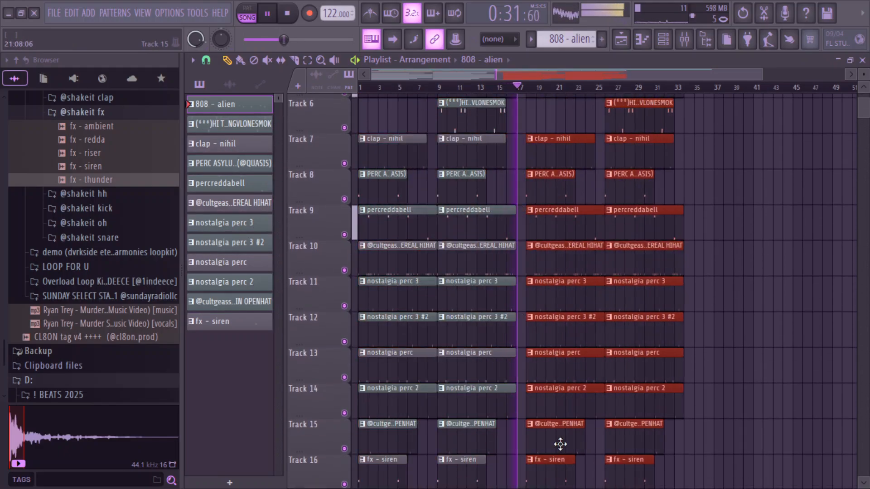
scroll(551, 445, down, 3)
scroll(544, 272, up, 7)
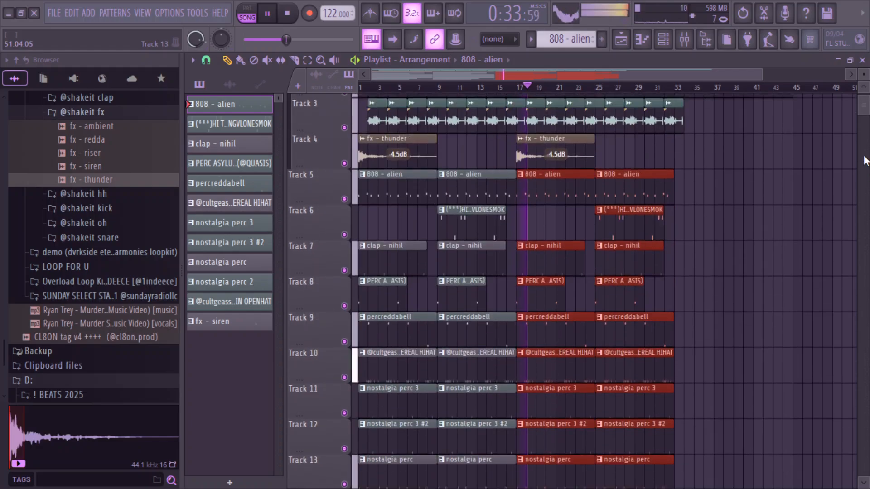
Step: Play the arrangement from the start and unmute the vocals on Track 1
key(space)
key(space)
drag(766, 72, 555, 73)
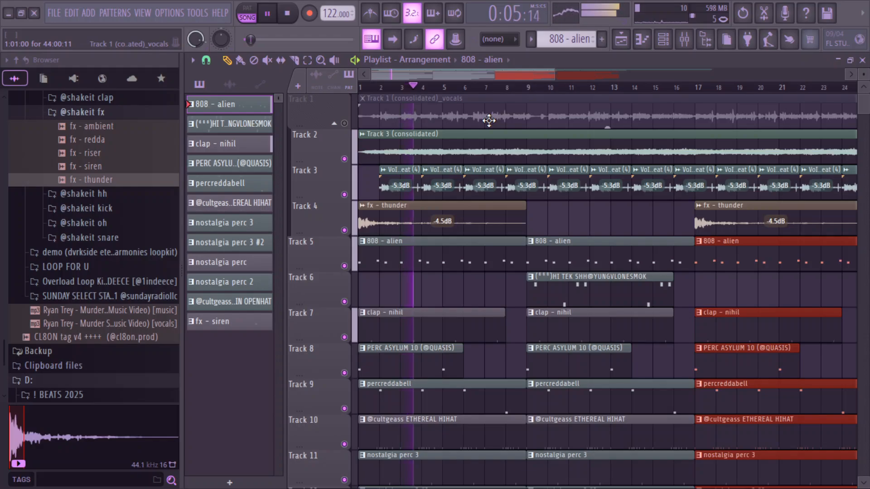
click(345, 123)
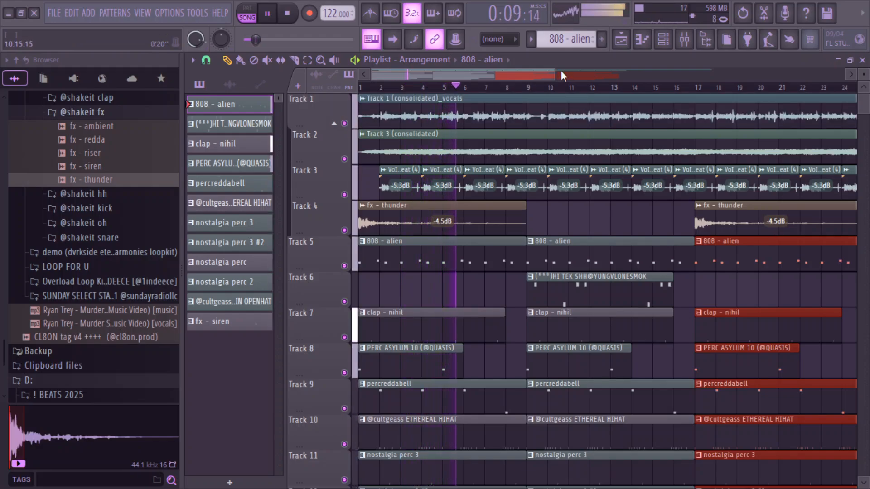
Step: Make the 808 - alien clip at bar 17 unique and open it in the piano roll
drag(558, 72, 634, 71)
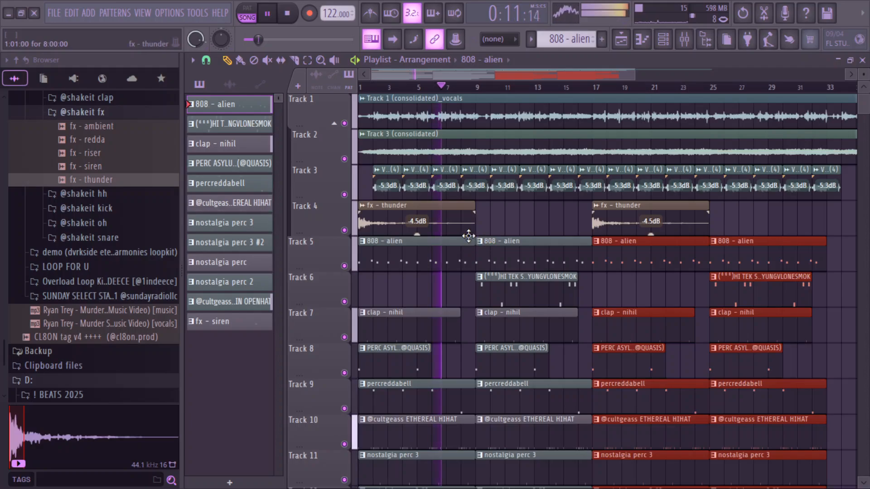
right_click(594, 248)
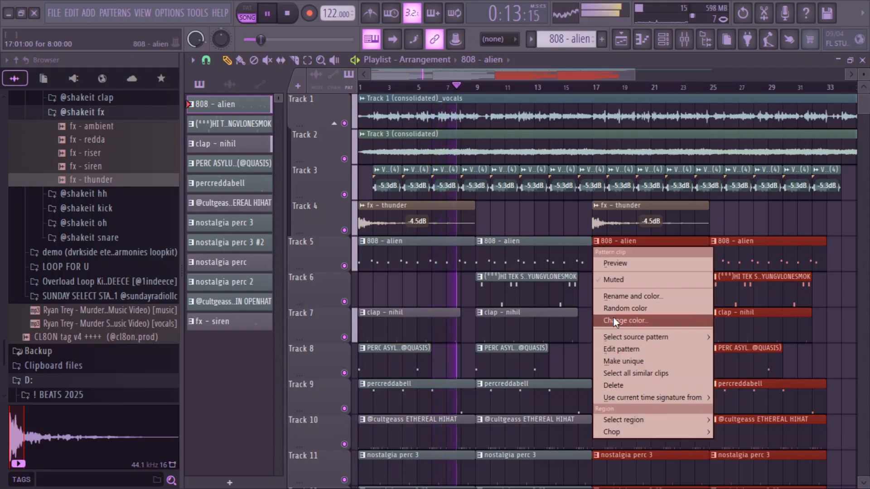
click(618, 362)
double_click(598, 263)
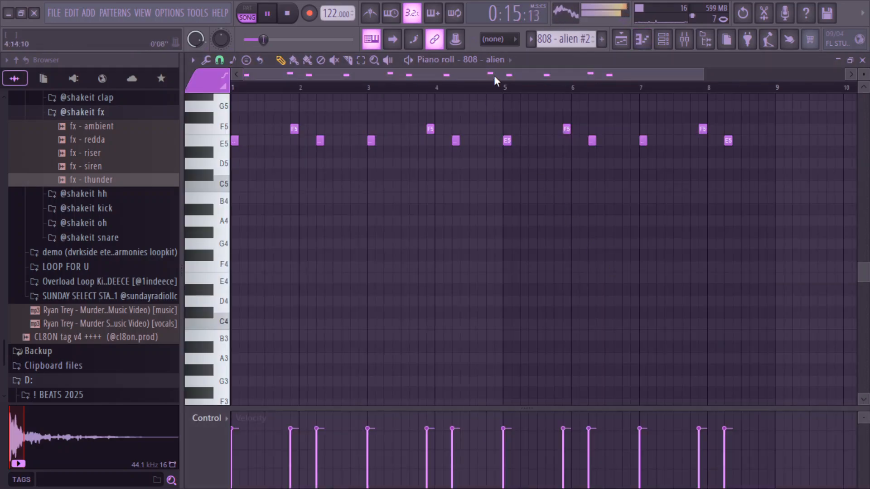
Step: Raise the F5 note at the end of bar 1 to G5 and the E5 note in bar 2 to A5, and play the result
key(space)
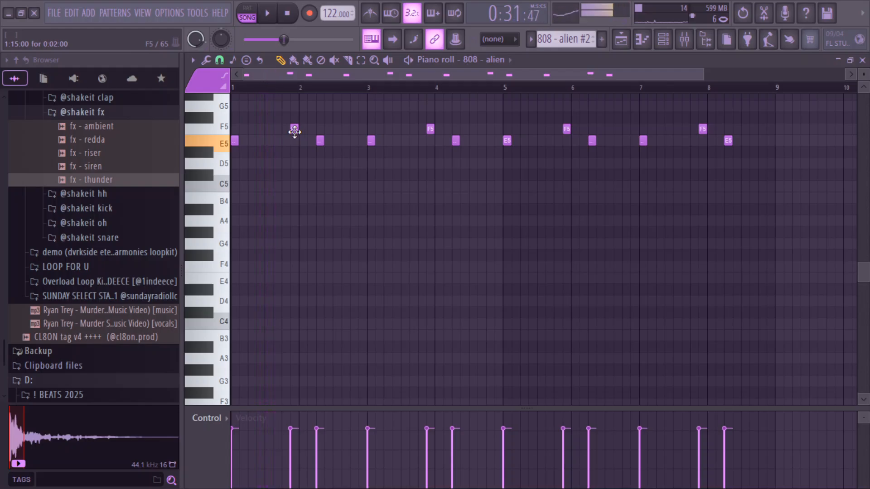
drag(295, 129, 297, 108)
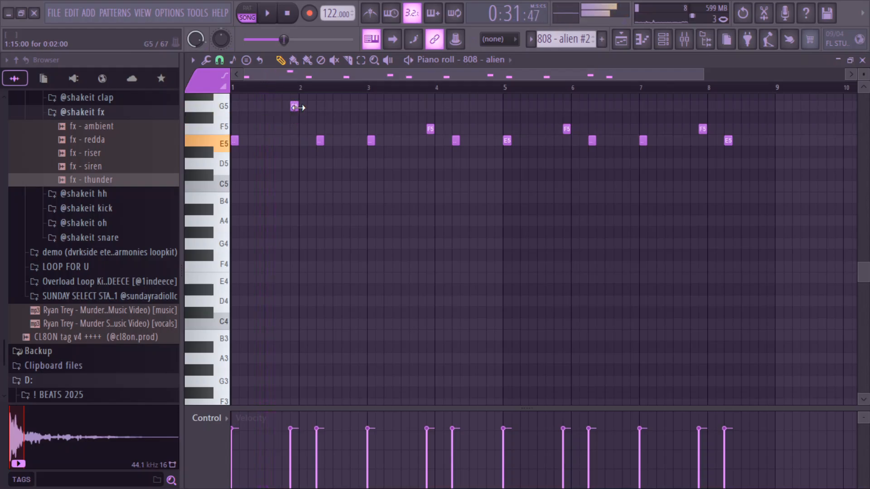
drag(320, 139, 320, 104)
key(space)
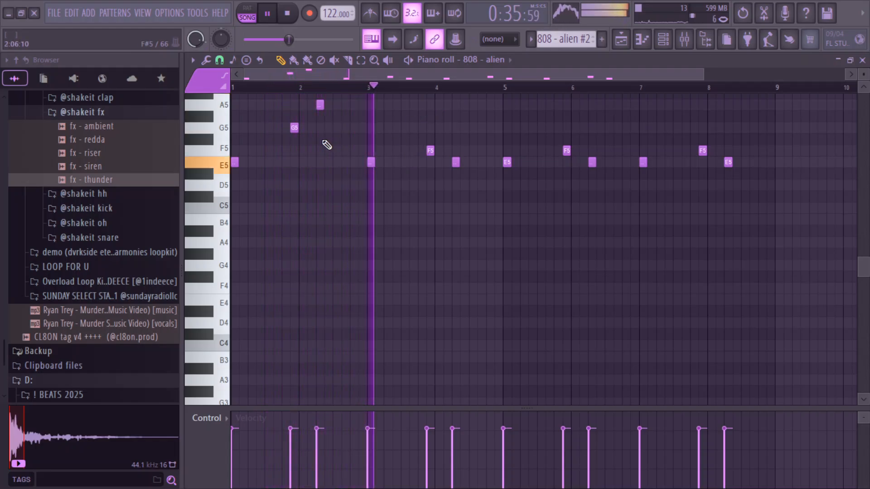
Step: Add a B4 note at step 11 of bar 4 in the 808 - alien #2 pattern and play it
click(479, 162)
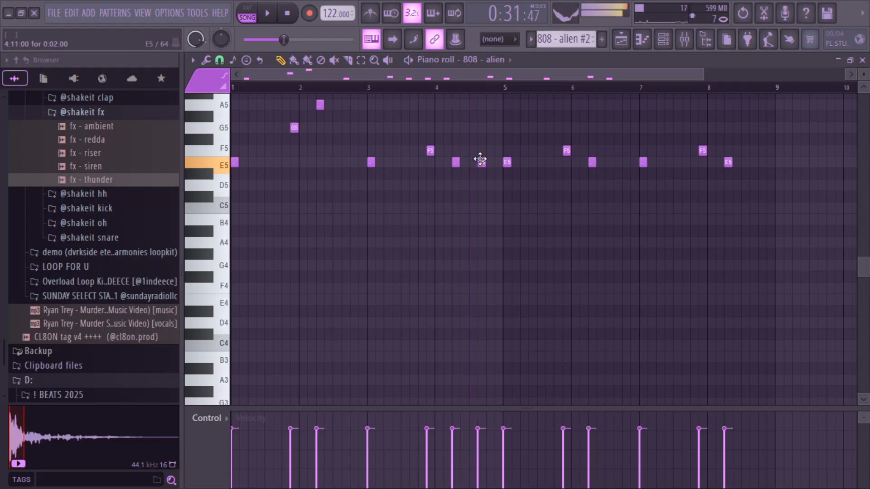
drag(481, 171, 483, 218)
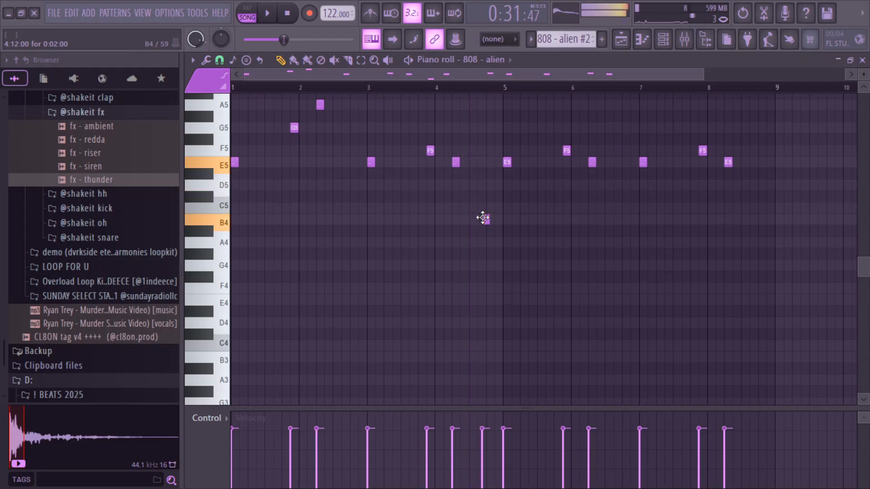
key(space)
Step: Replace the 808 notes in bars 5–8 with a duplicate of bars 1–4
drag(770, 192, 503, 147)
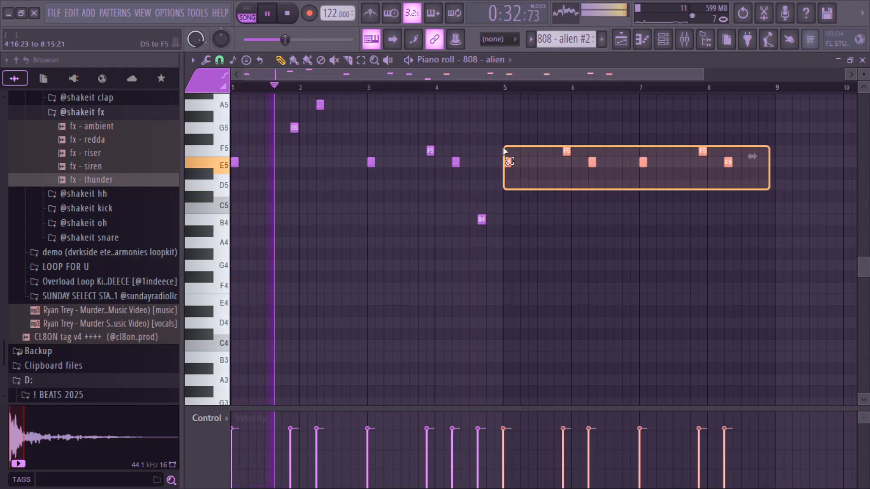
key(Delete)
drag(504, 86, 10, 96)
key(ctrl+b)
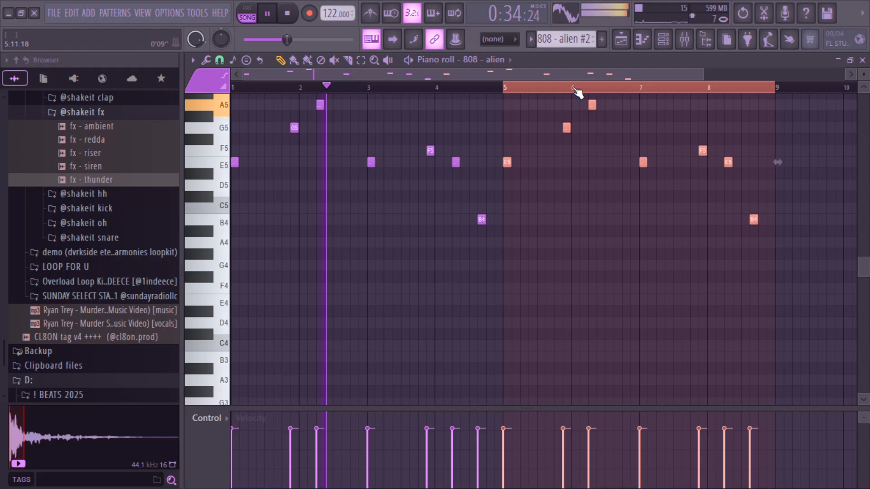
Step: Return to the playlist and clear the selection of the pattern clips
click(625, 41)
drag(634, 73, 749, 76)
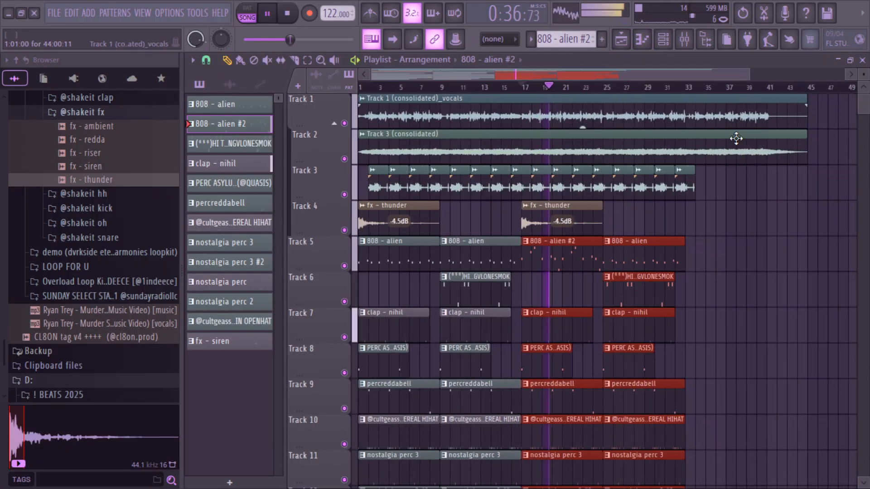
click(717, 275)
right_click(718, 276)
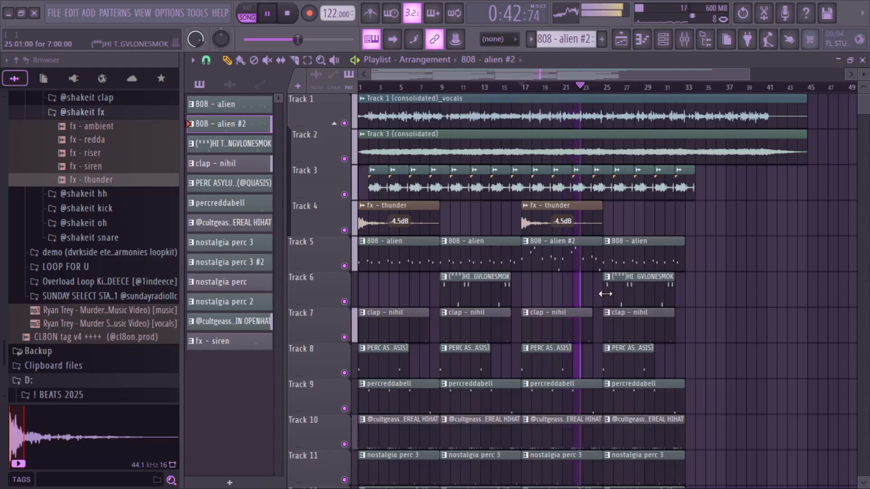
Step: Show the 808 - alien #2 pattern in the channel rack and search the browser for "ambi"
double_click(541, 252)
key(F6)
click(76, 481)
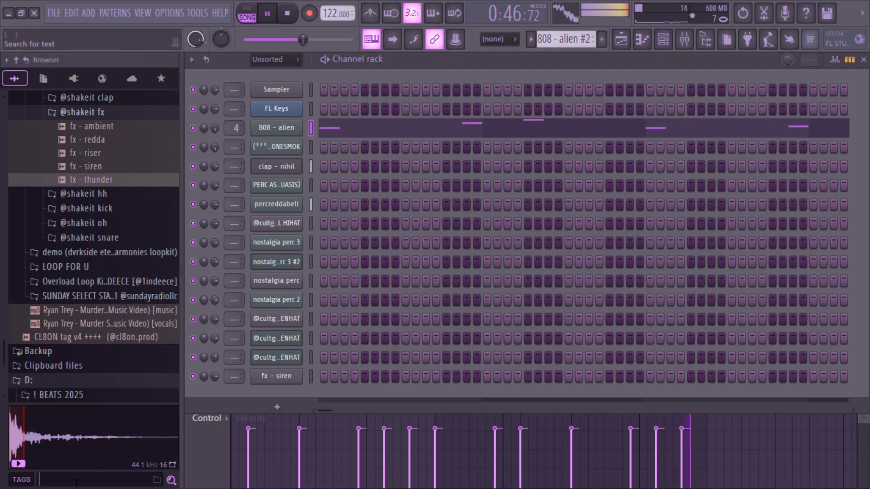
text(ambi)
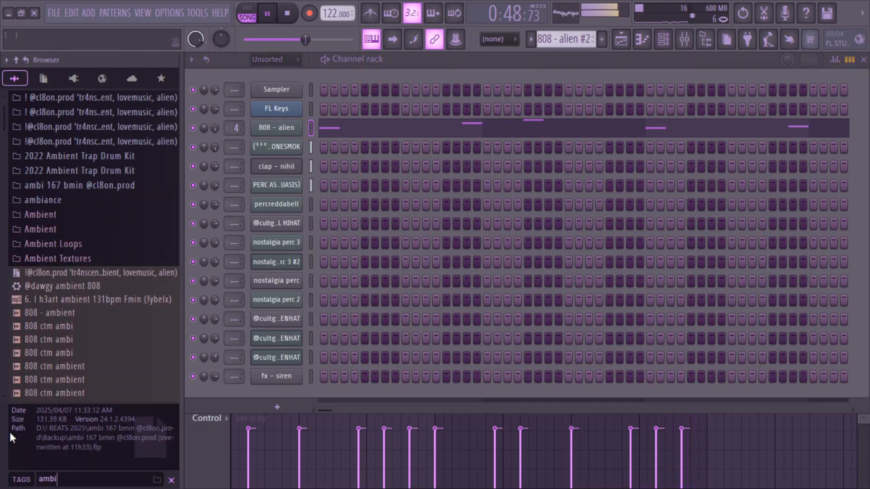
Step: Load the 808 ctm ambi sample into a new channel and close its settings window
right_click(53, 326)
click(101, 222)
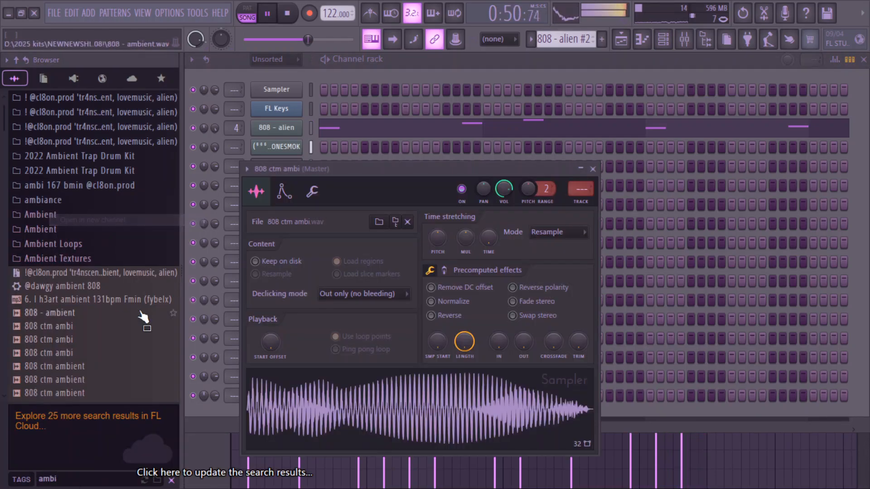
key(Escape)
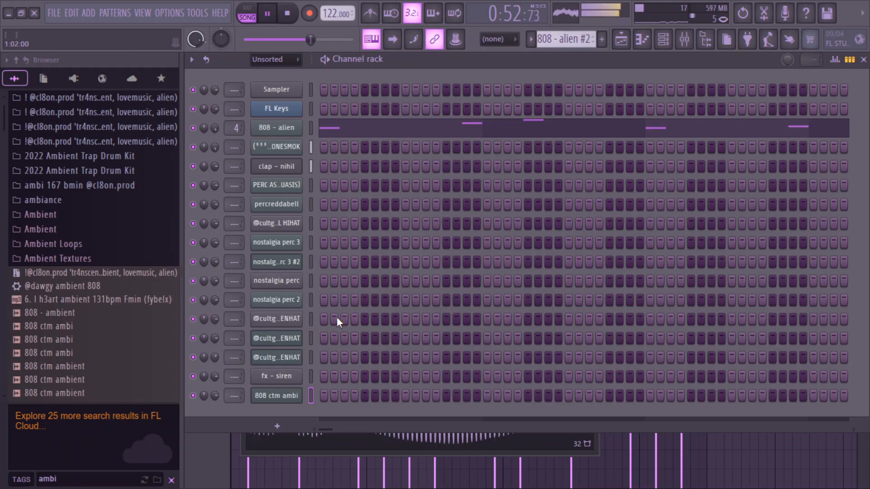
Step: Move the 808 ctm ambi channel up in the channel rack to directly below 808 - alien
key(alt+Up)
key(alt+Up)
key(alt+Up)
key(alt+Up)
key(alt+Up)
key(alt+Up)
key(alt+Up)
key(alt+Up)
key(alt+Up)
key(alt+Up)
key(alt+Up)
key(alt+Up)
key(alt+Up)
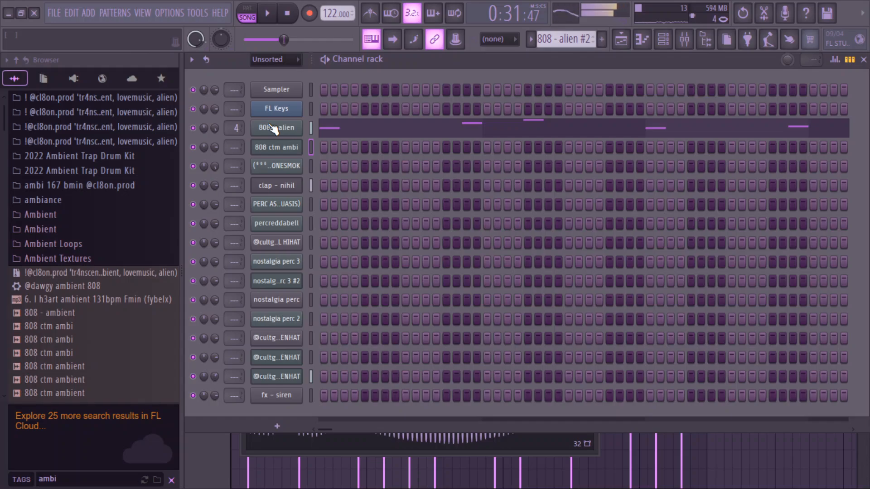
Step: Inspect the cut group settings of the 808 ctm ambi channel and look at the 808 - alien channel
right_click(300, 147)
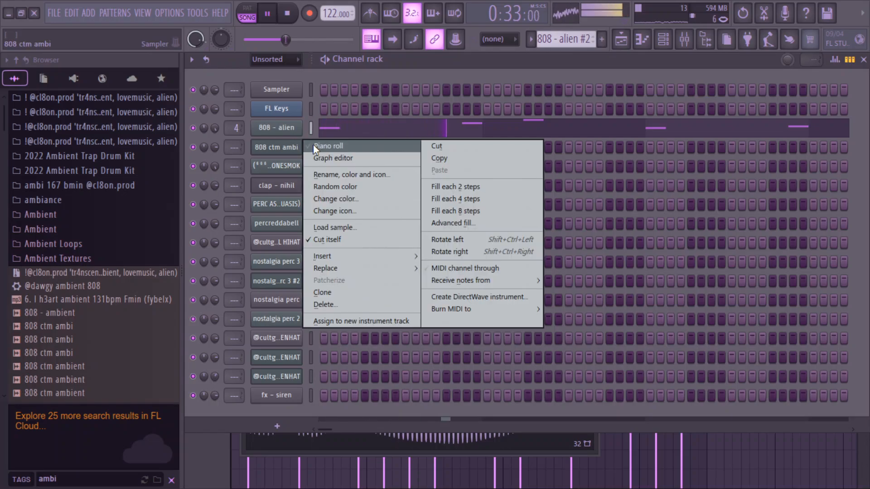
click(313, 144)
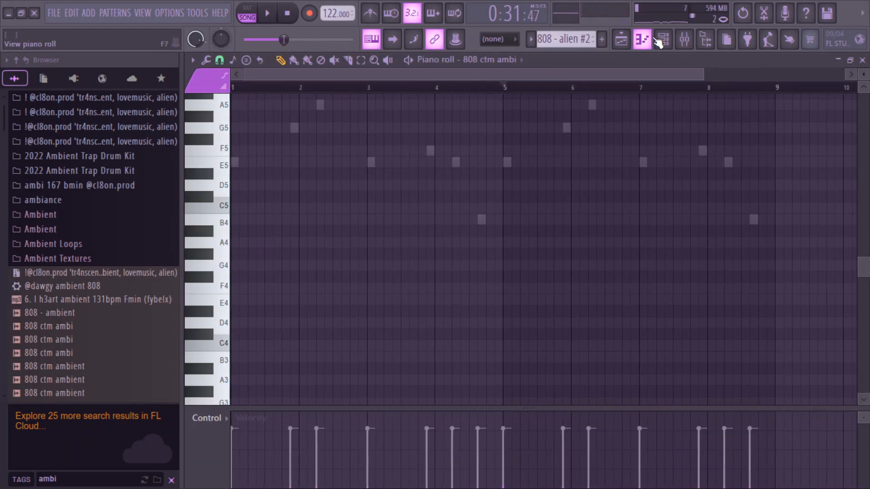
click(662, 40)
click(285, 148)
click(313, 192)
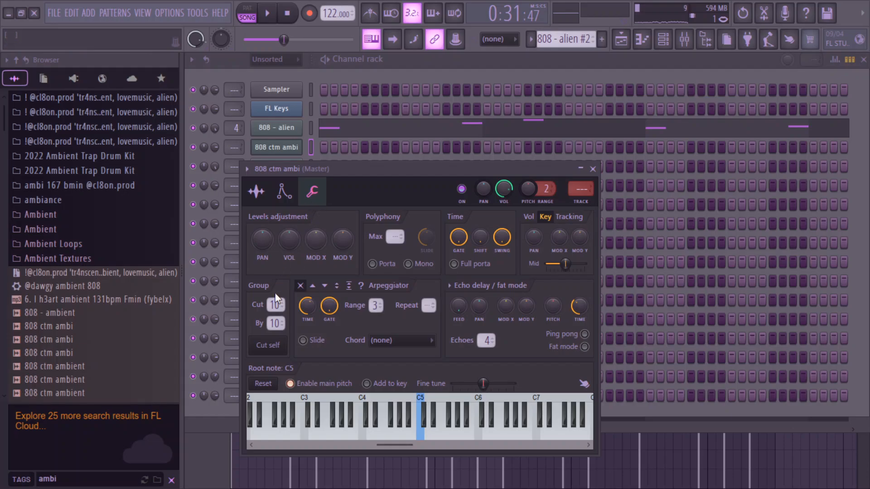
click(276, 128)
click(282, 144)
Step: Open the 808 ctm ambi piano roll and add a two-step E5 note at bar 1, step 7 during playback
key(space)
right_click(294, 150)
click(322, 148)
right_click(297, 151)
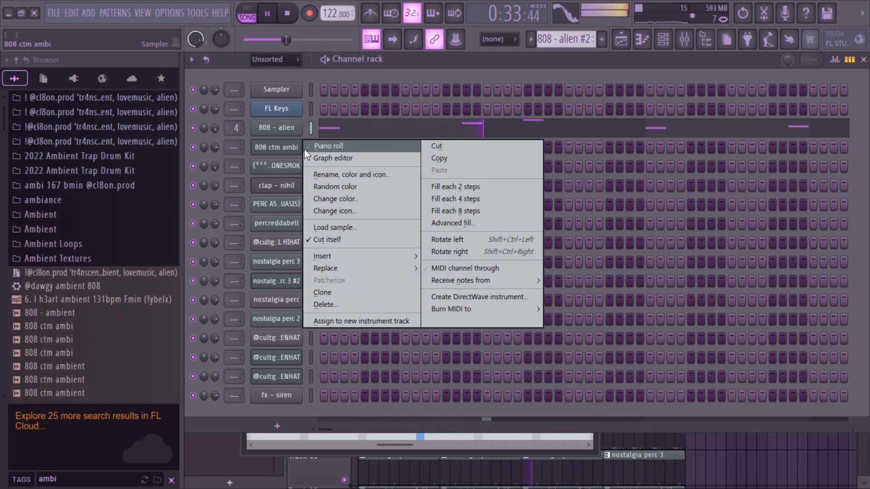
click(313, 147)
key(space)
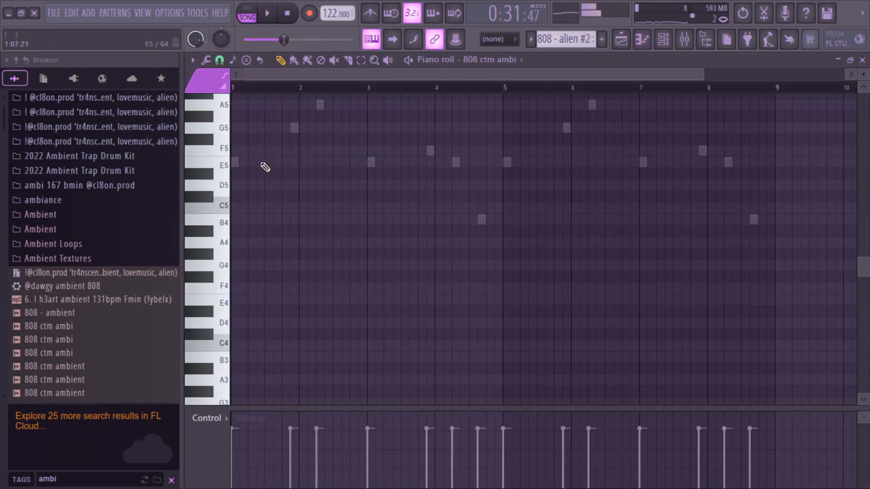
key(space)
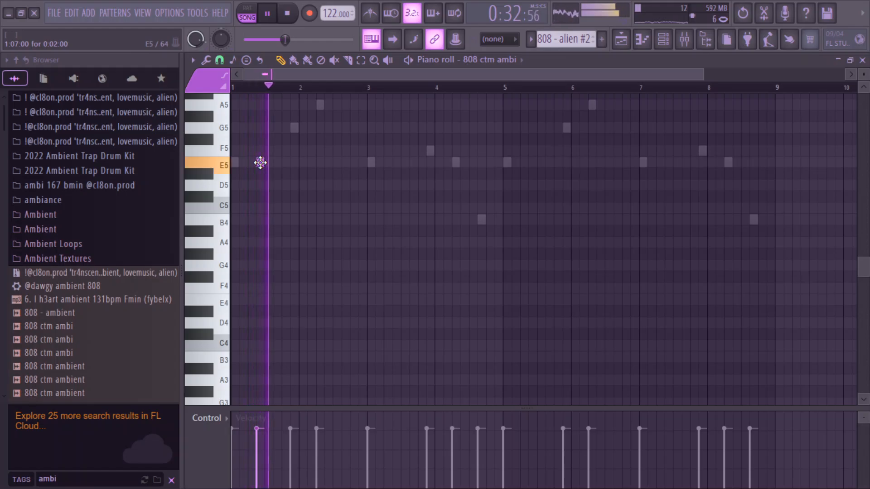
key(space)
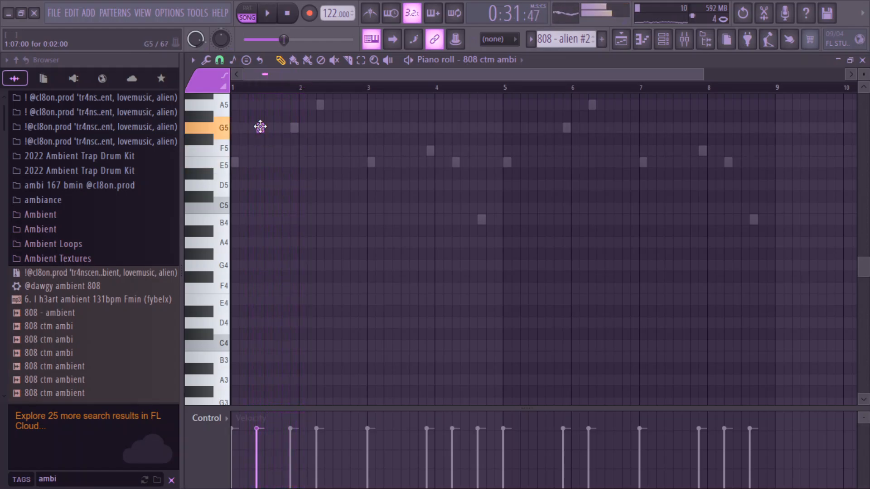
key(space)
drag(261, 129, 259, 167)
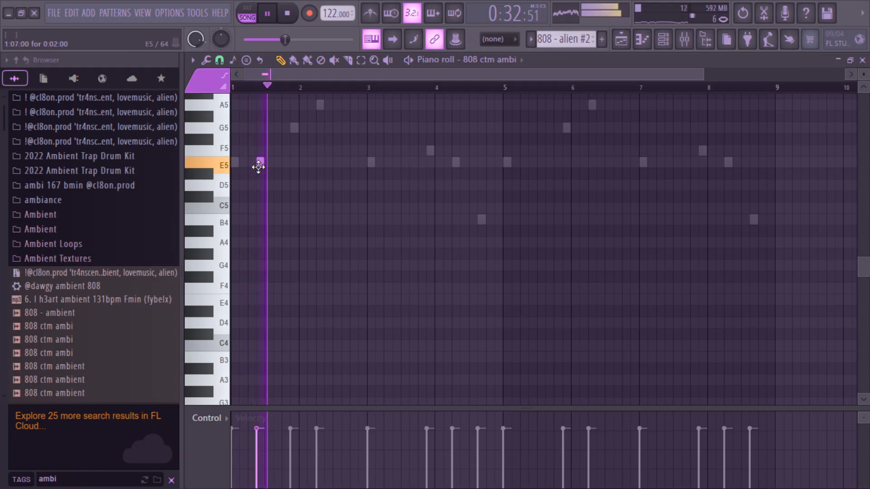
Step: Add A5 at bar 2 step 11, a slide note to E5 at step 15, B4 at bar 3 step 7 and an F5 slide at step 11
drag(709, 77, 585, 76)
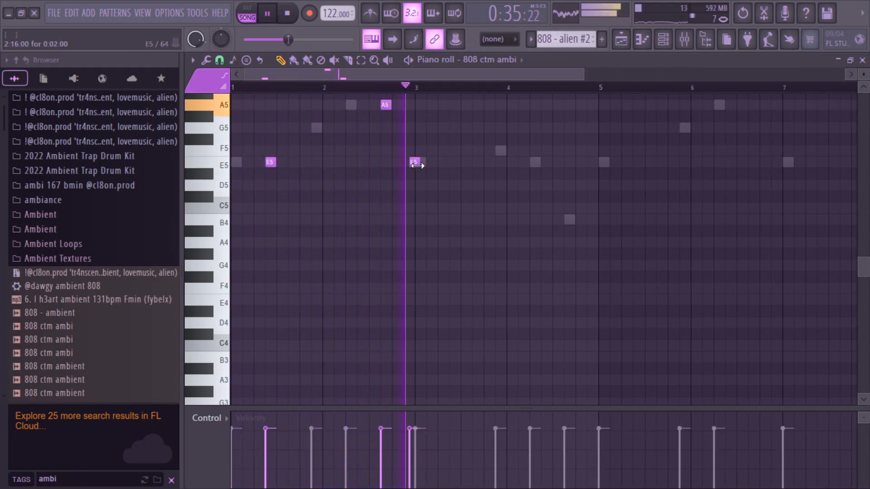
click(410, 162)
double_click(410, 162)
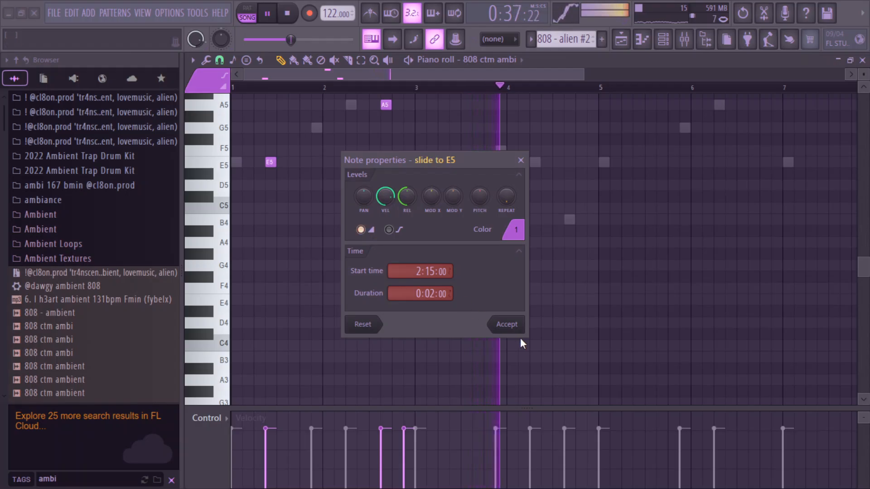
click(507, 324)
click(372, 87)
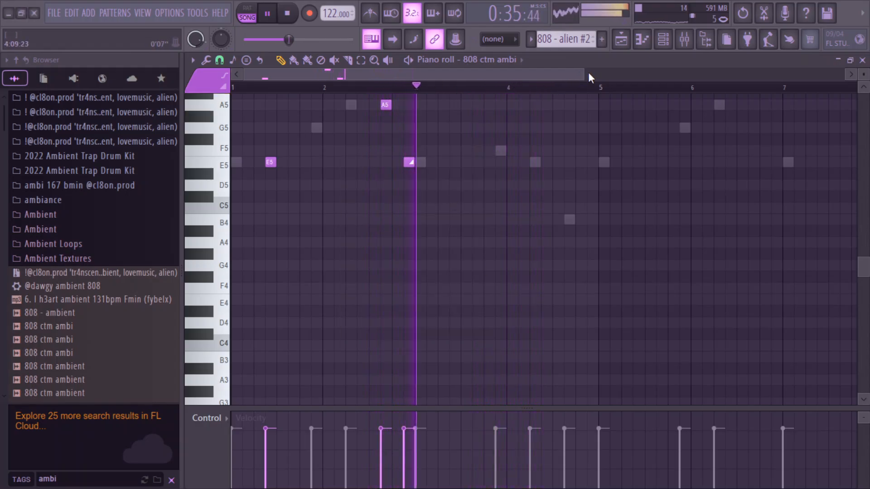
key(space)
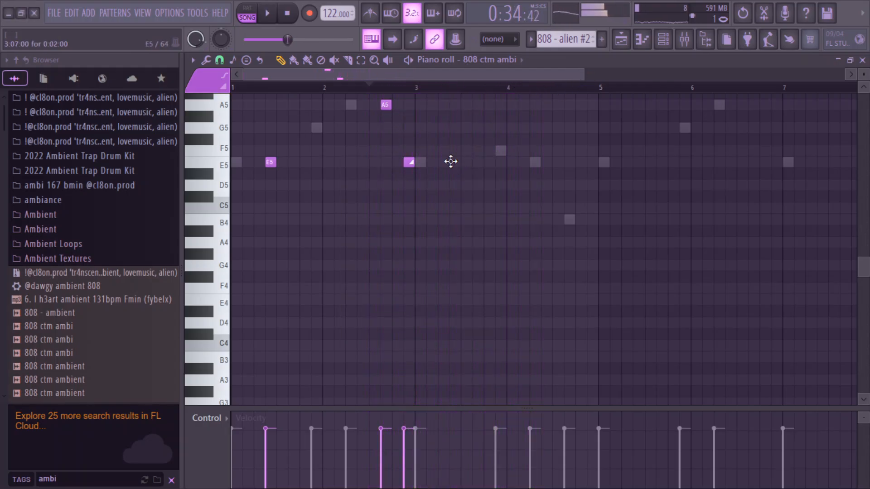
drag(453, 163, 457, 222)
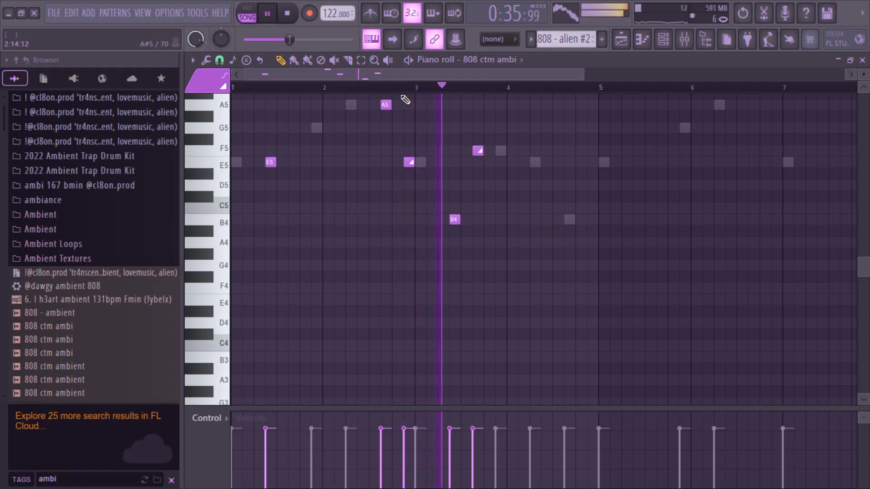
Step: Switch to pattern playback and duplicate the 808 ctm ambi notes of bars 1–4 into bars 5–8
key(l)
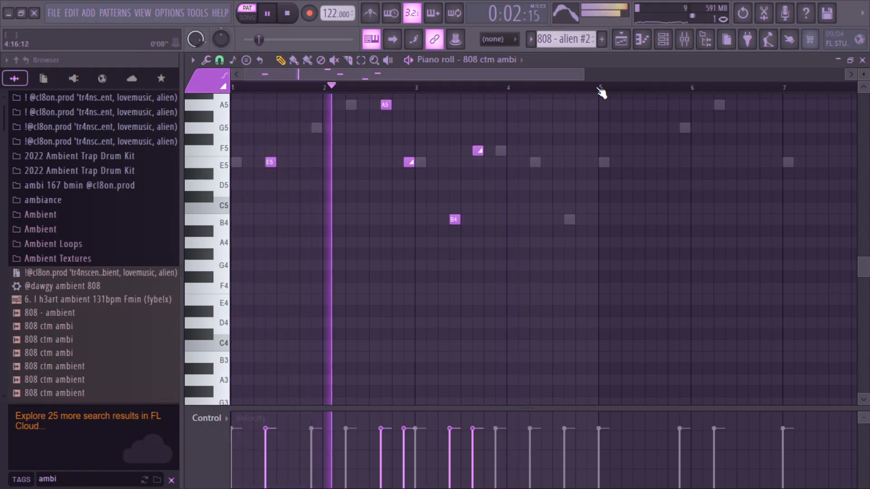
drag(600, 88, 16, 80)
key(ctrl+b)
Step: Add a one-step A5 note at bar 6, step 9 and a one-step G#5 note at step 10
click(685, 106)
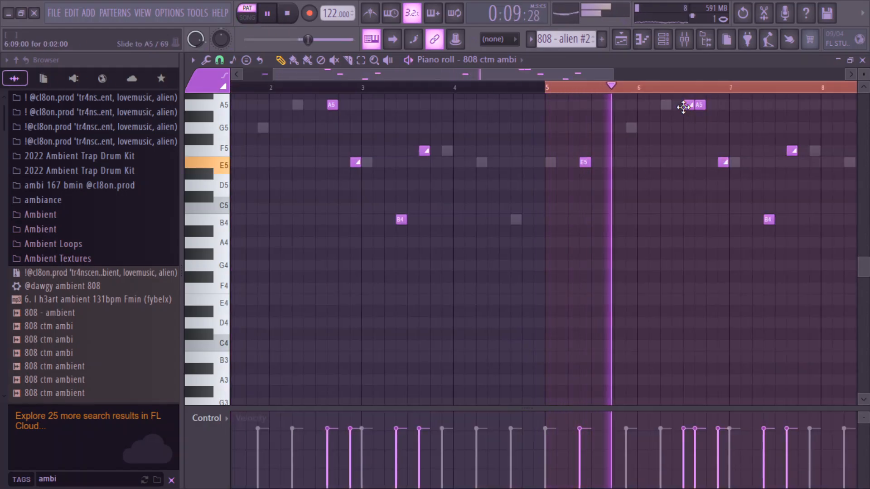
right_click(690, 107)
click(685, 105)
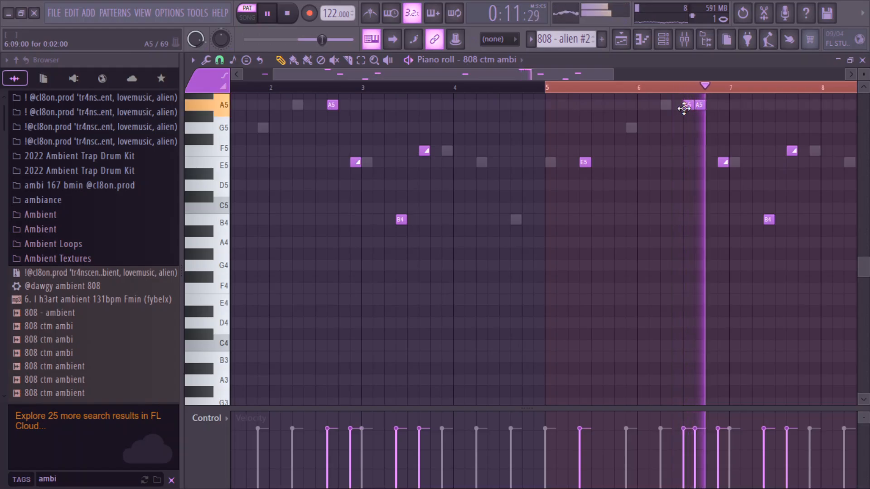
click(220, 59)
click(237, 204)
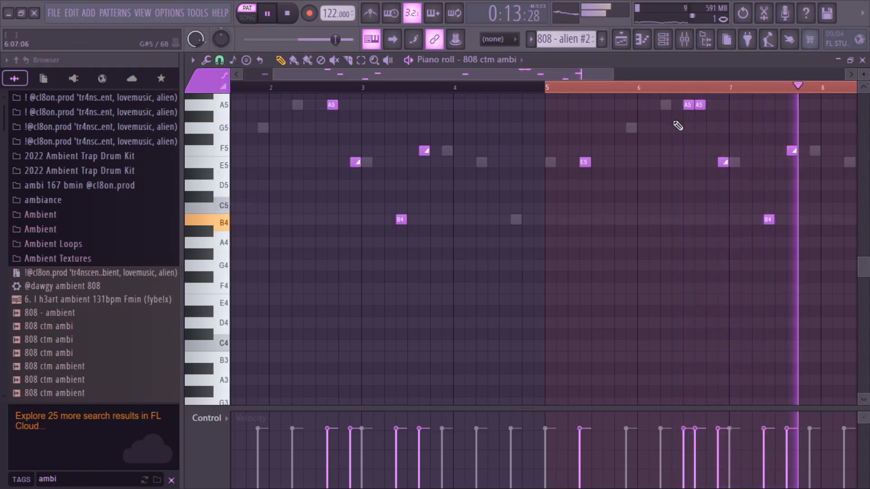
drag(691, 107, 685, 108)
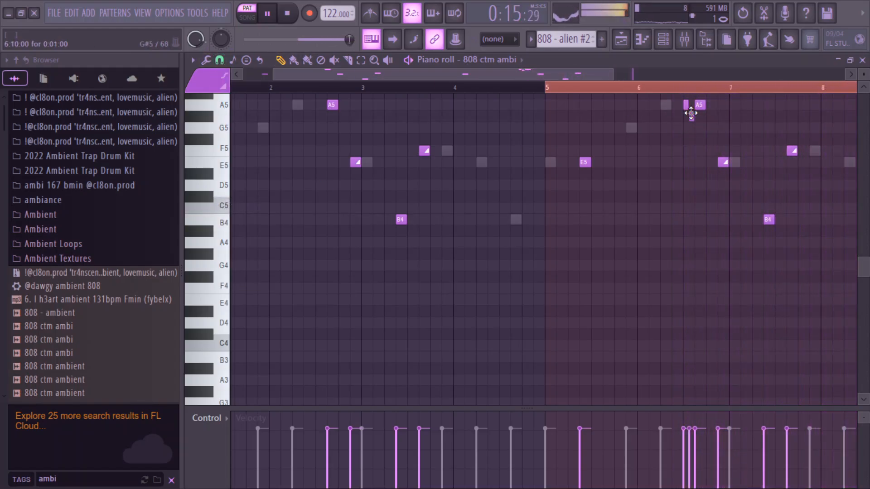
Step: Turn the velocity of the G#5 note in bar 6 down to almost nothing
double_click(692, 113)
drag(388, 198, 386, 244)
click(497, 326)
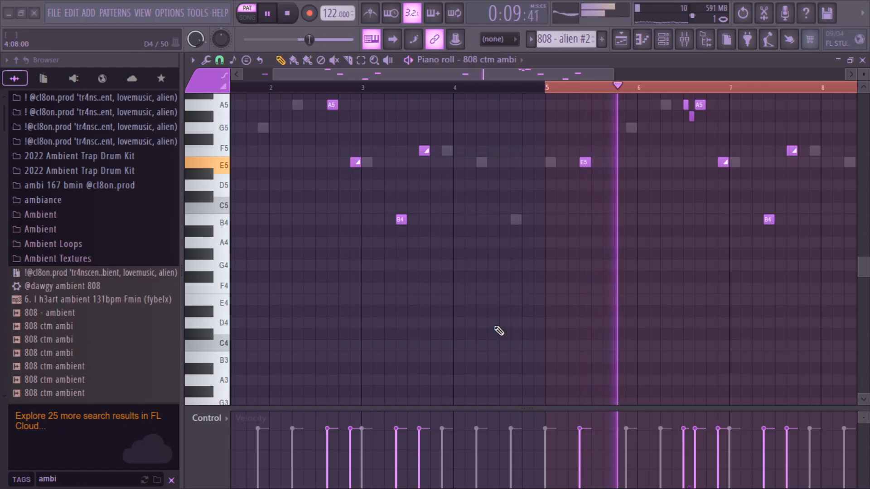
Step: Switch to song playback and route the channels from 808 ctm ambi to fx - siren to mixer tracks 5–18
click(247, 17)
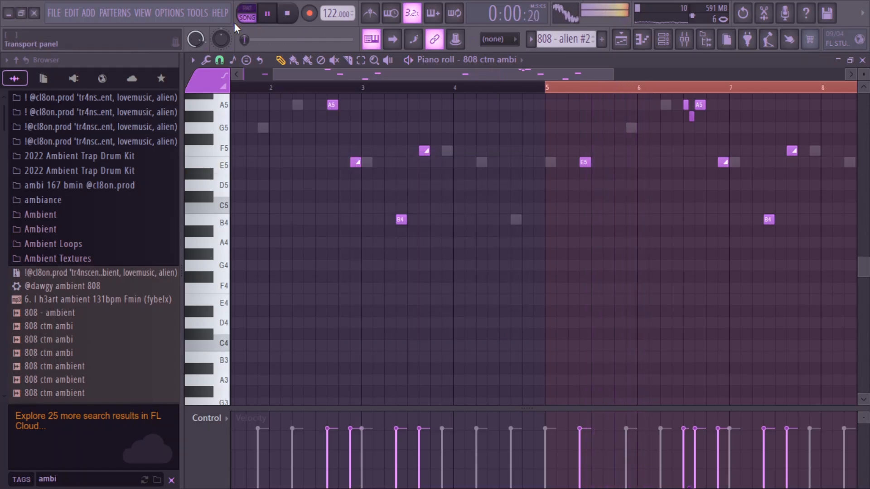
click(627, 47)
key(F6)
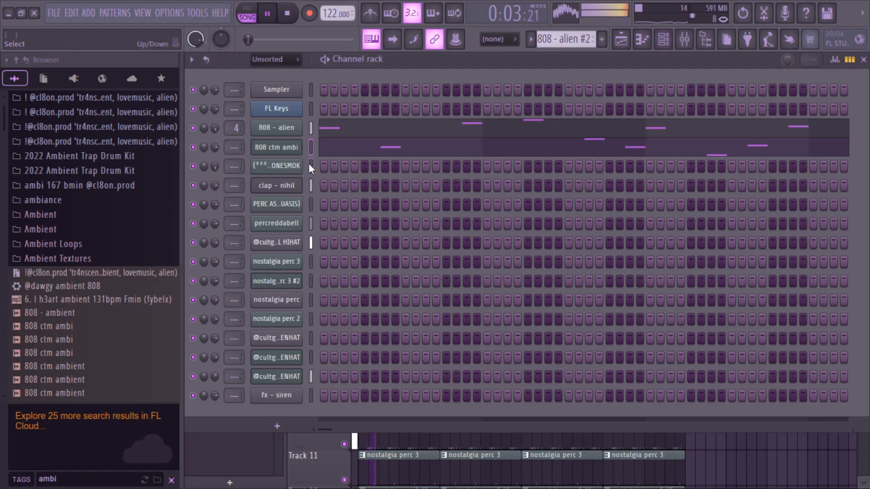
drag(311, 150, 311, 189)
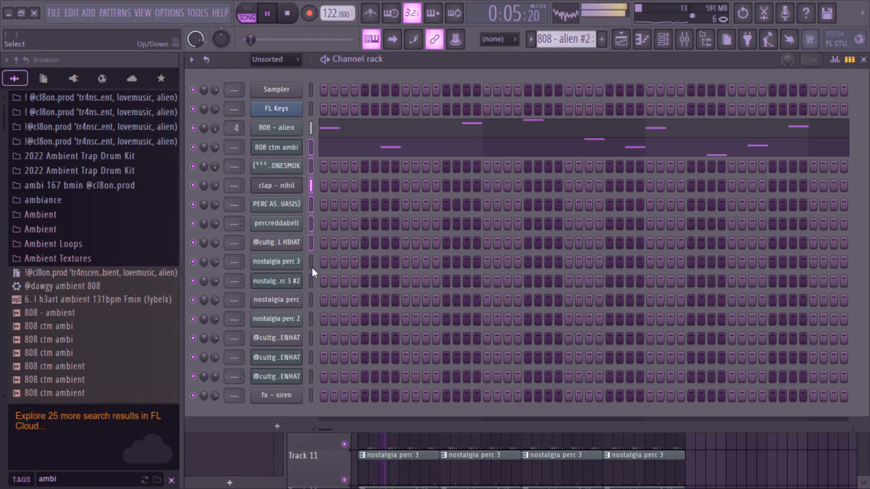
drag(307, 322, 309, 336)
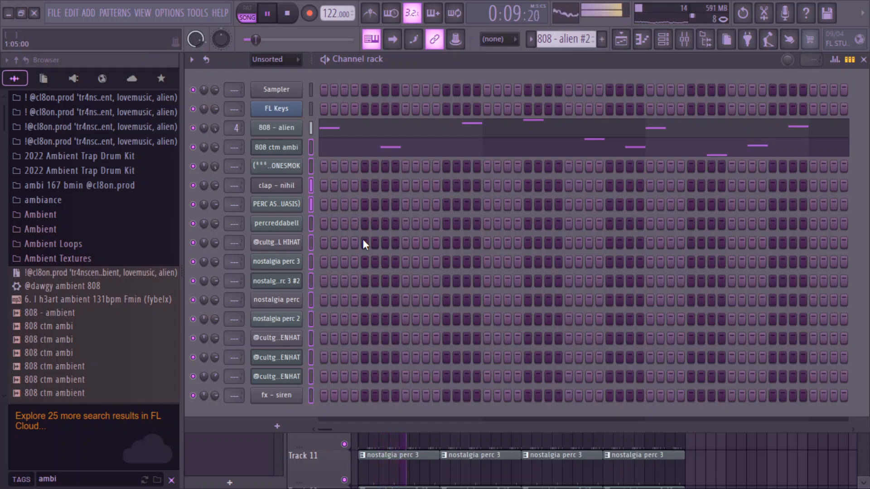
key(ctrl+l)
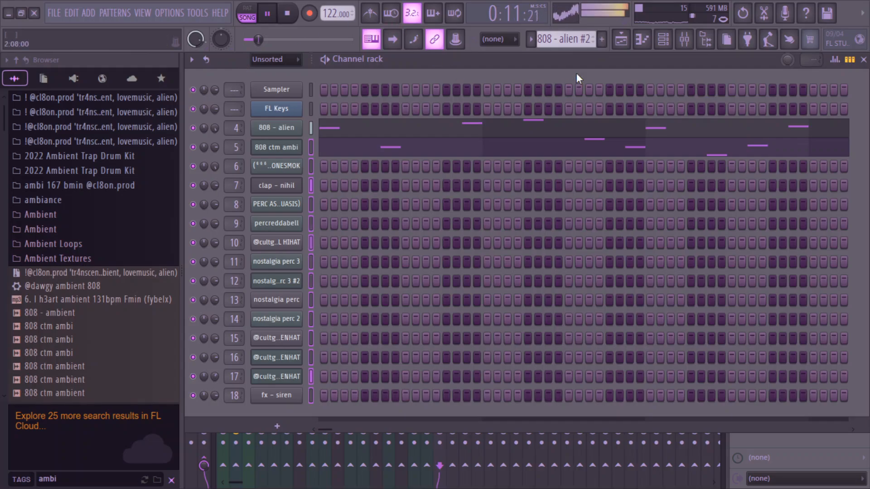
Step: Show the mixer and raise the clap - nihil track's volume to about 125%
click(686, 41)
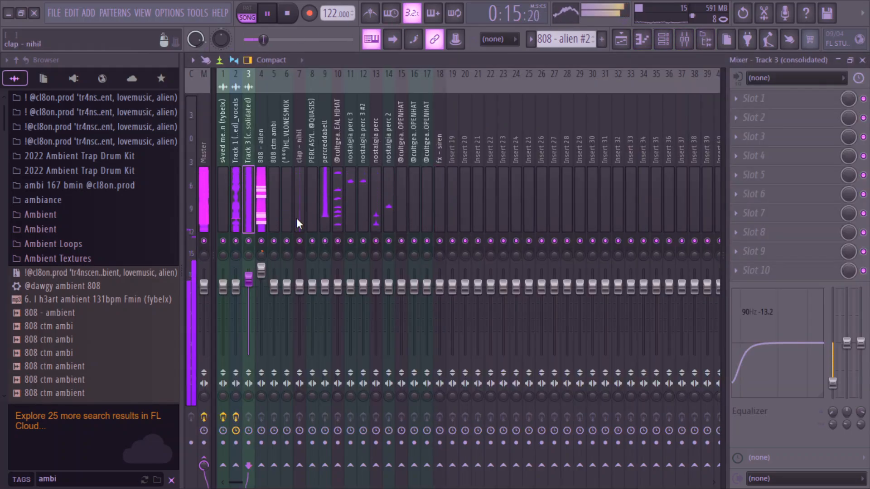
click(300, 287)
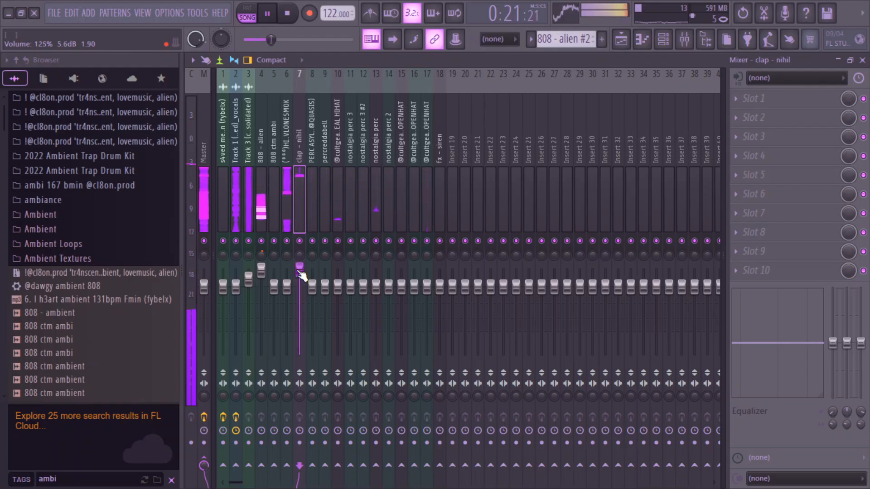
drag(299, 272, 300, 276)
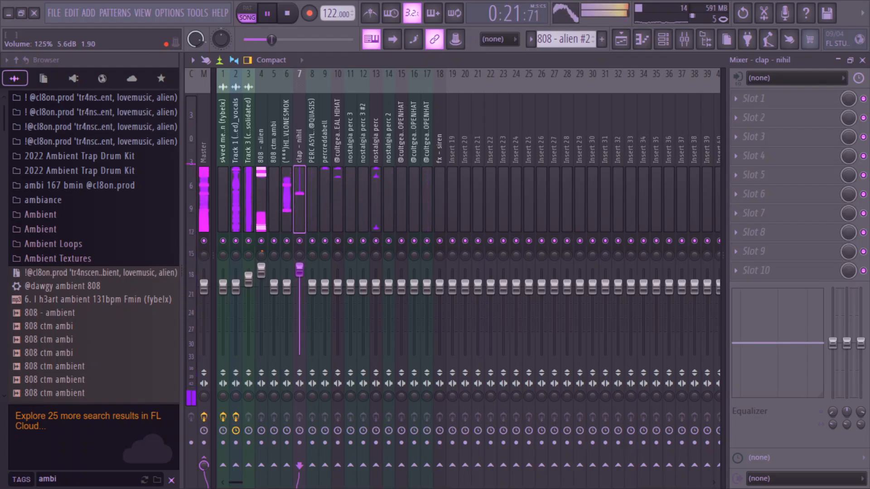
Step: Open the HI TEK SHH pattern from the playlist and add B4 notes at steps 11 and 14 of bar 4
click(621, 39)
click(451, 85)
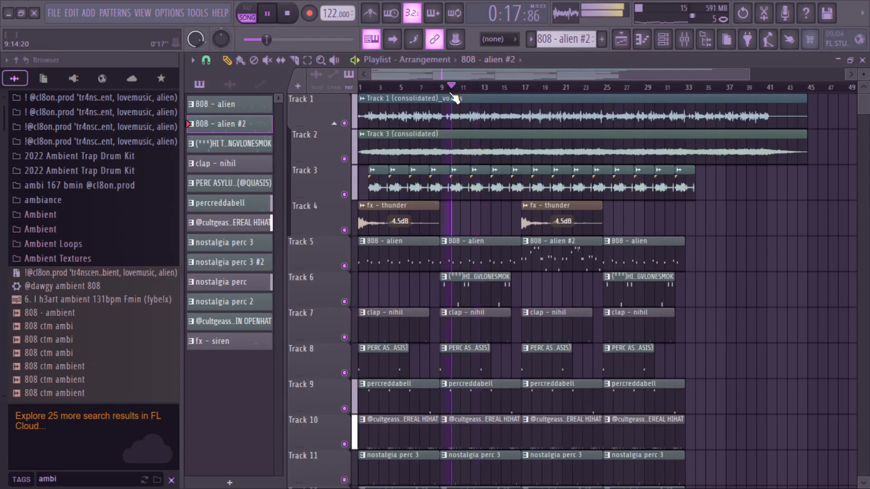
double_click(459, 290)
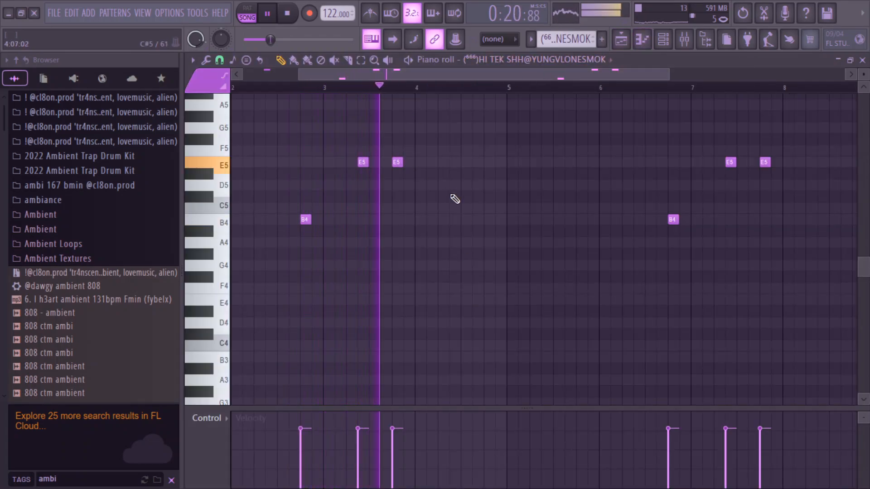
click(476, 220)
click(489, 220)
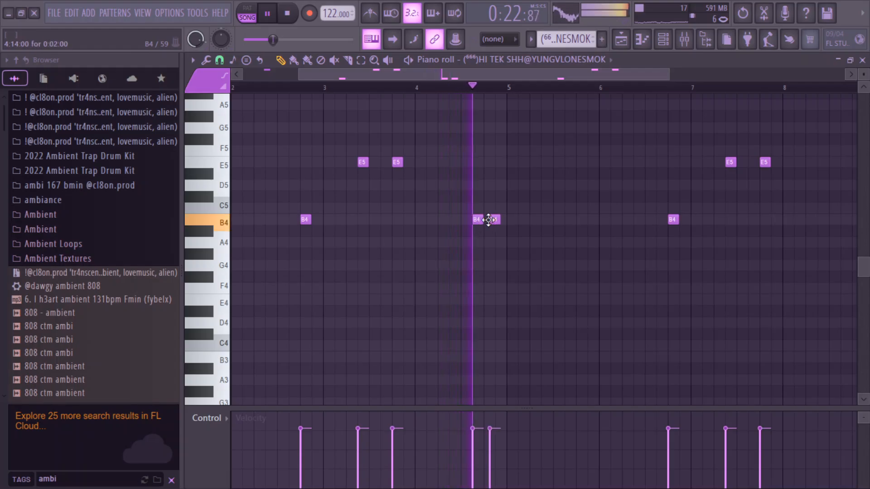
drag(494, 220, 488, 220)
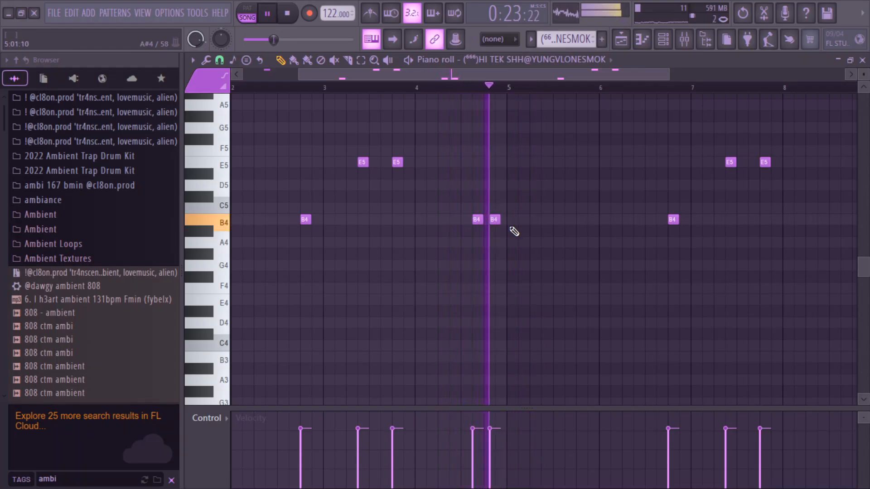
drag(509, 75, 557, 95)
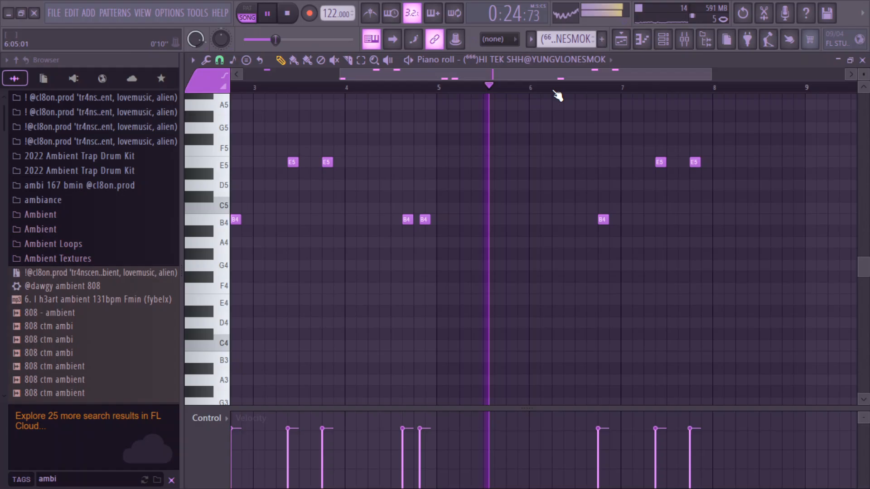
Step: Insert an A#4 note at step 13 of bar 4, between the two B4 notes, and turn its velocity down to almost nothing
click(416, 231)
double_click(417, 234)
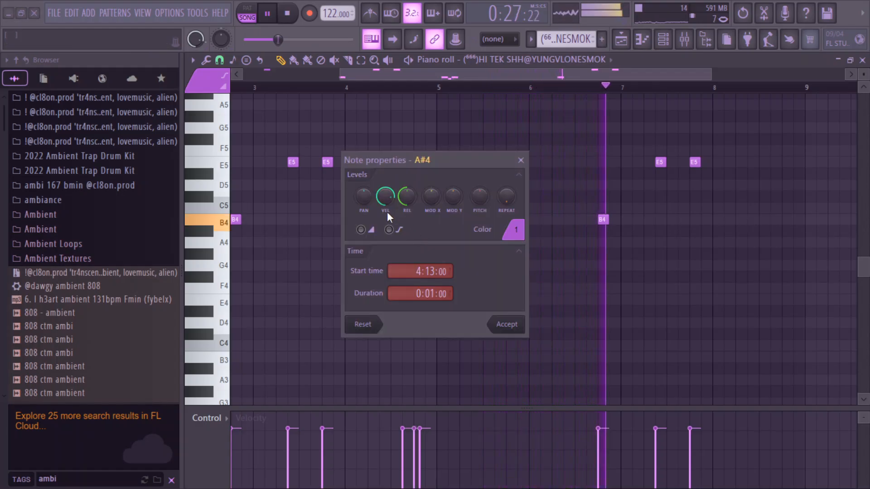
key(Escape)
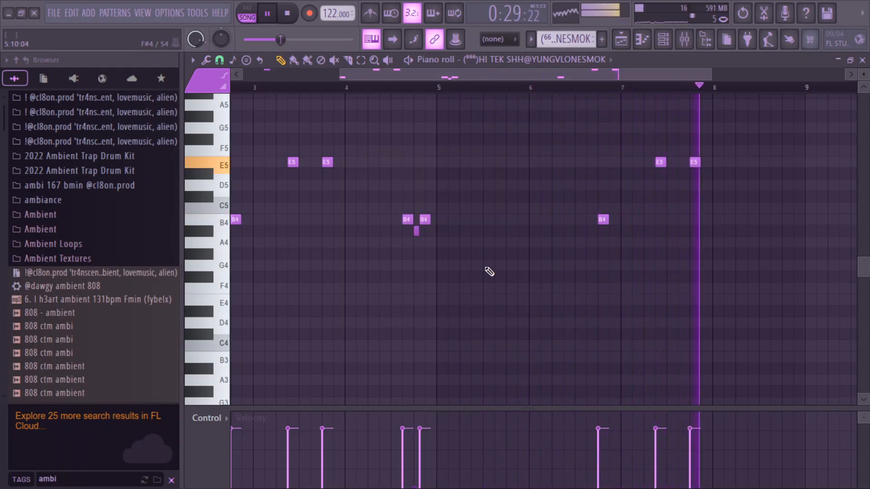
Step: Copy the bar 4 B4–A#4–B4 notes to the end of bar 8 and raise the first copied note an octave to B5
click(391, 88)
drag(441, 78, 513, 82)
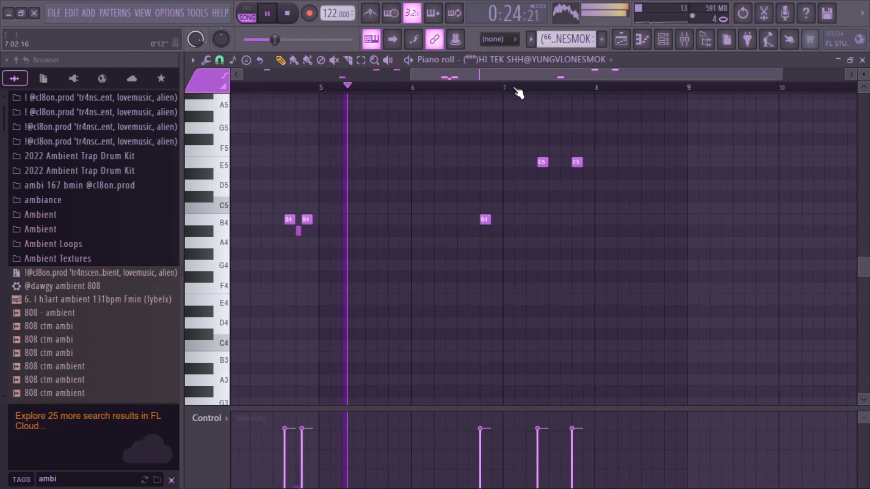
click(620, 43)
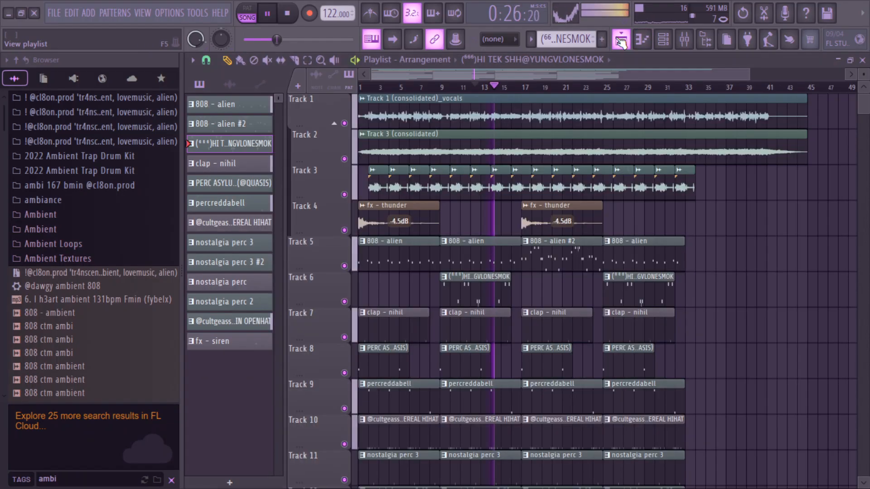
click(621, 40)
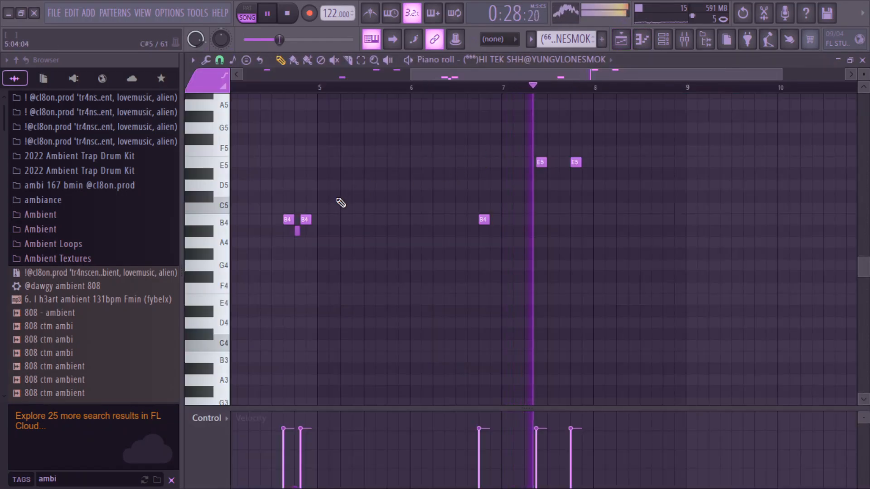
drag(340, 203, 656, 218)
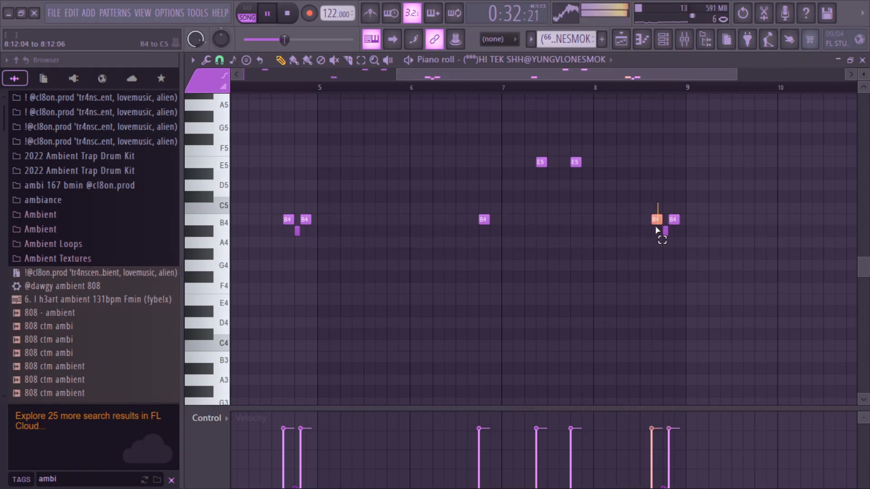
key(ctrl+Up)
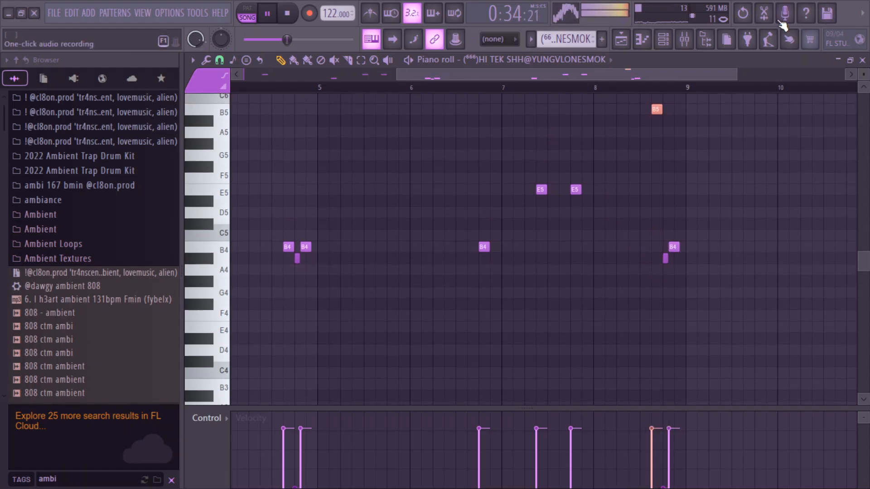
Step: Play the arrangement from around bar 15 and raise the HI TEK SHH track's volume in the mixer
click(624, 40)
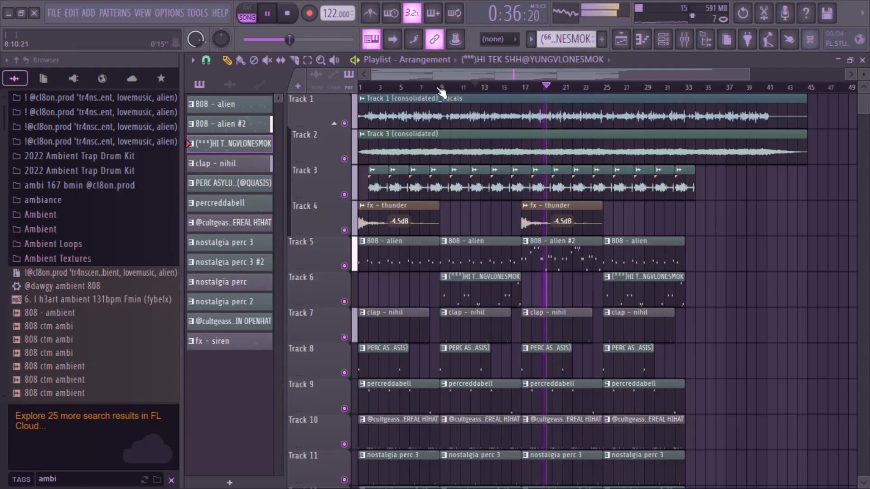
click(502, 87)
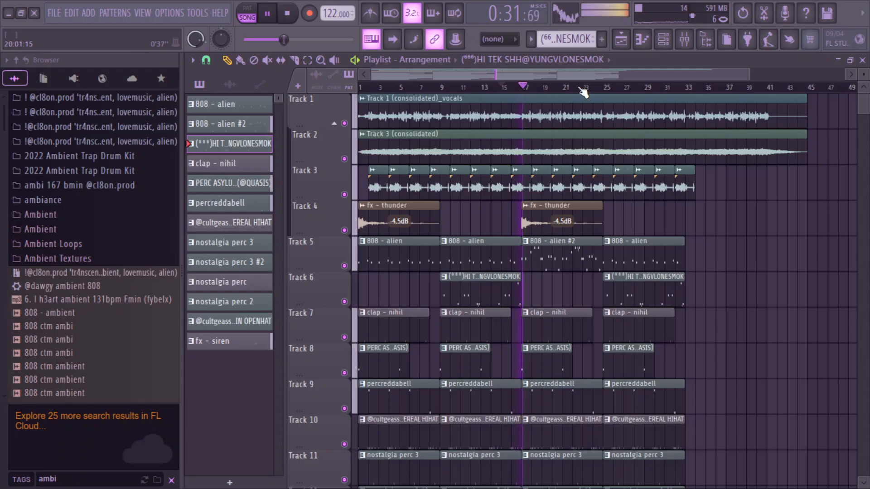
click(664, 40)
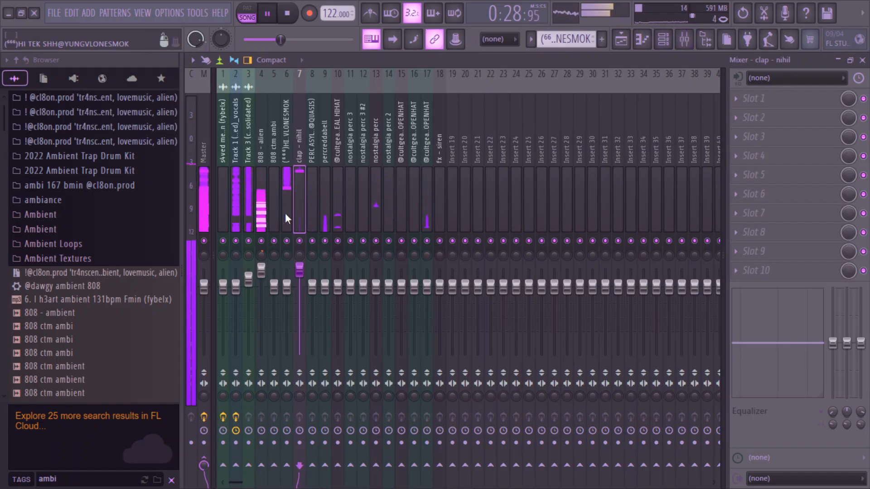
drag(286, 284, 287, 271)
key(space)
key(space)
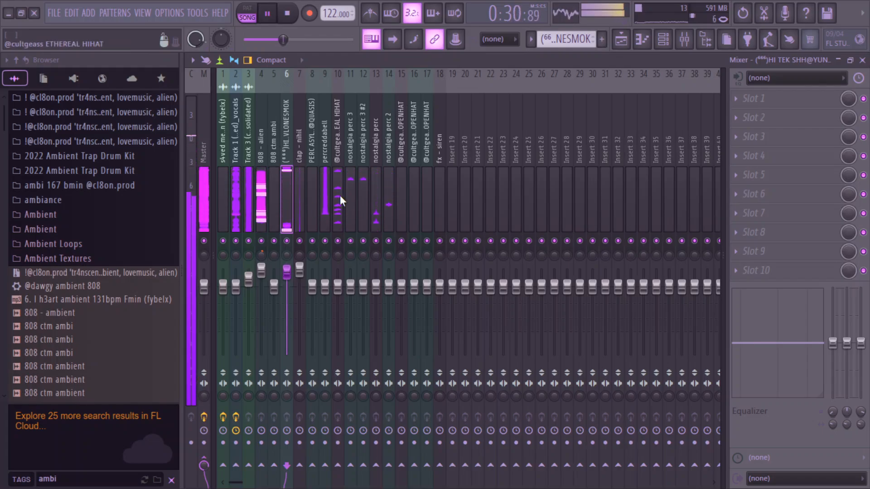
Step: Replay the section leading into bar 17 and raise the 808 ctm ambi mixer track's volume to about 124%
click(629, 41)
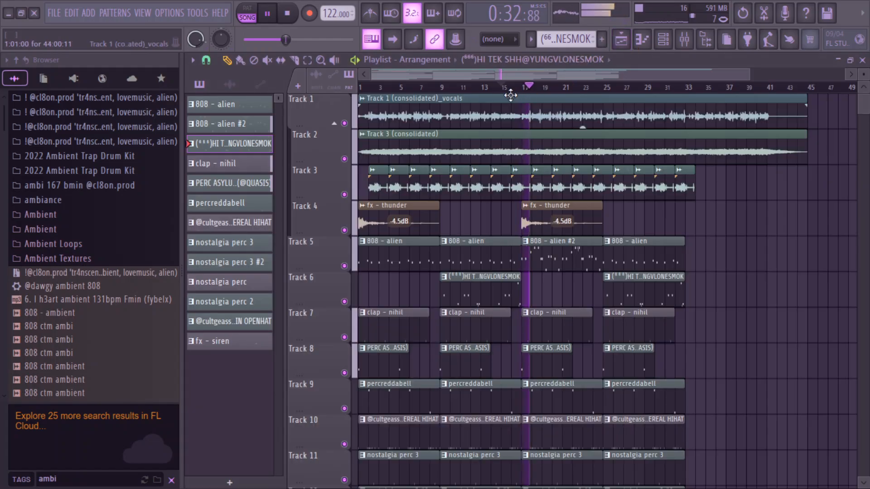
drag(532, 74, 605, 75)
click(665, 40)
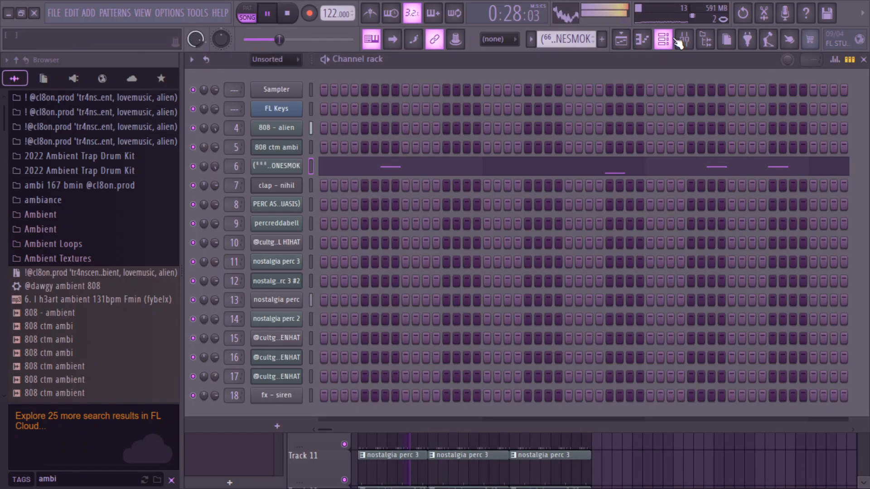
click(684, 40)
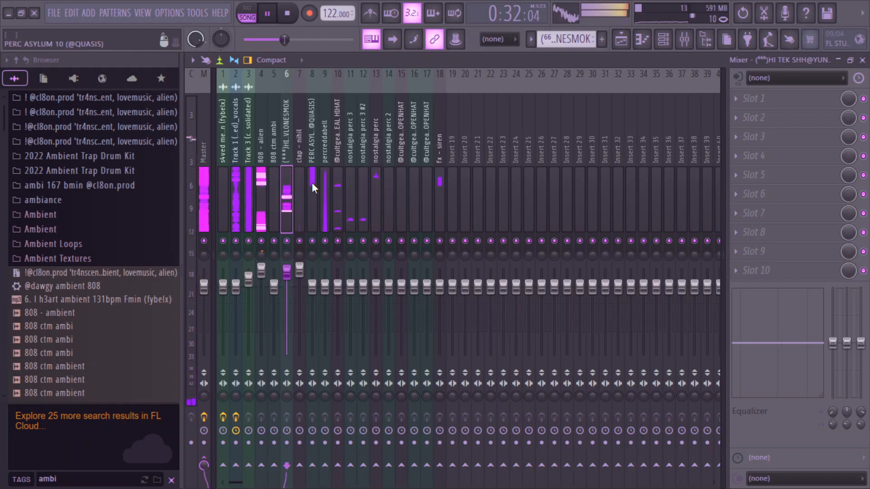
click(273, 287)
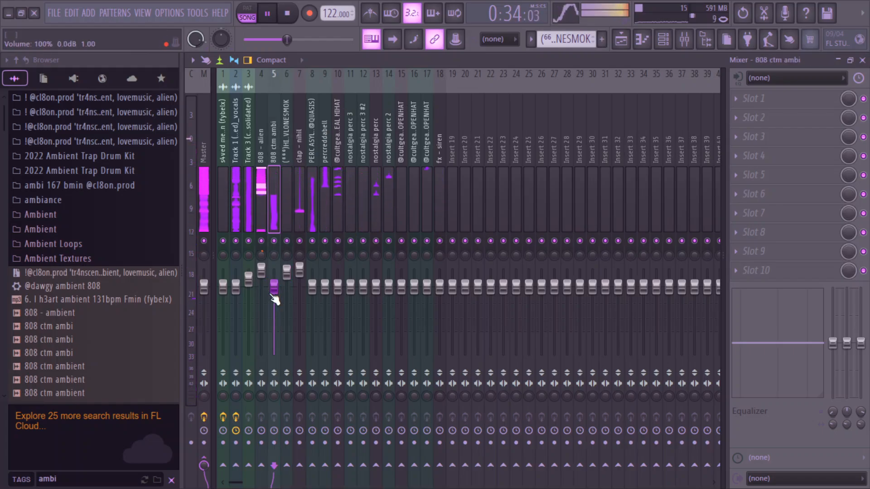
drag(274, 291, 273, 274)
click(660, 44)
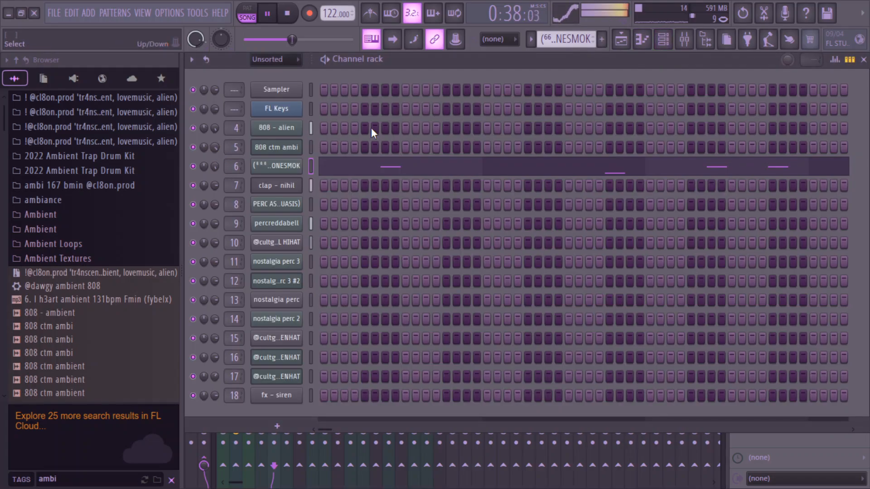
click(687, 41)
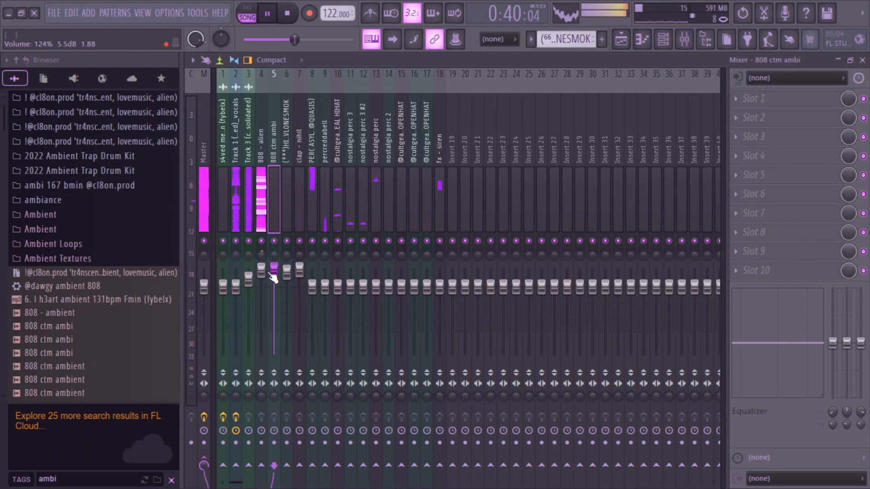
scroll(277, 259, up, 4)
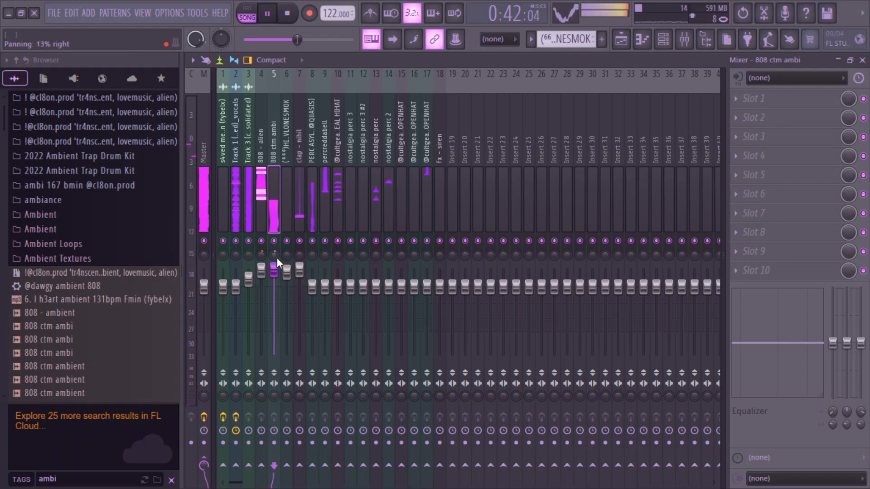
Step: Open the 808 - alien #2 pattern, switch to the 808 ctm ambi notes and delete the F5 slide note in bar 3
click(664, 40)
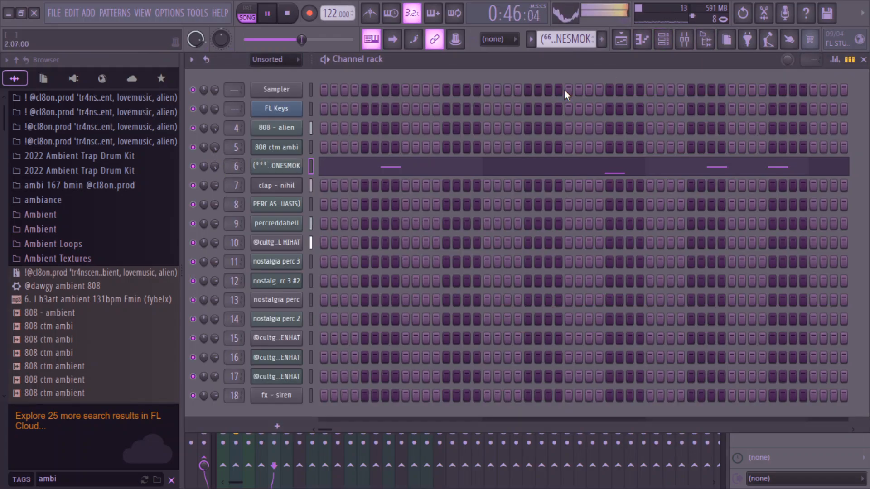
click(622, 40)
double_click(474, 258)
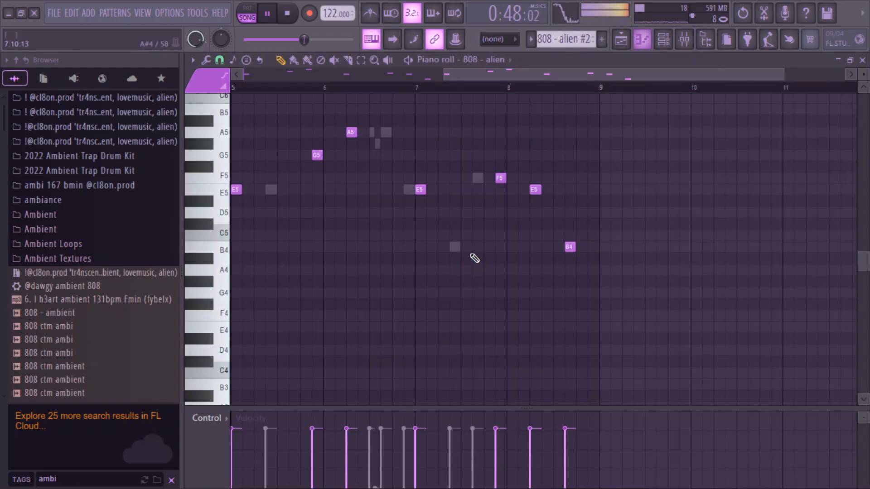
double_click(388, 133)
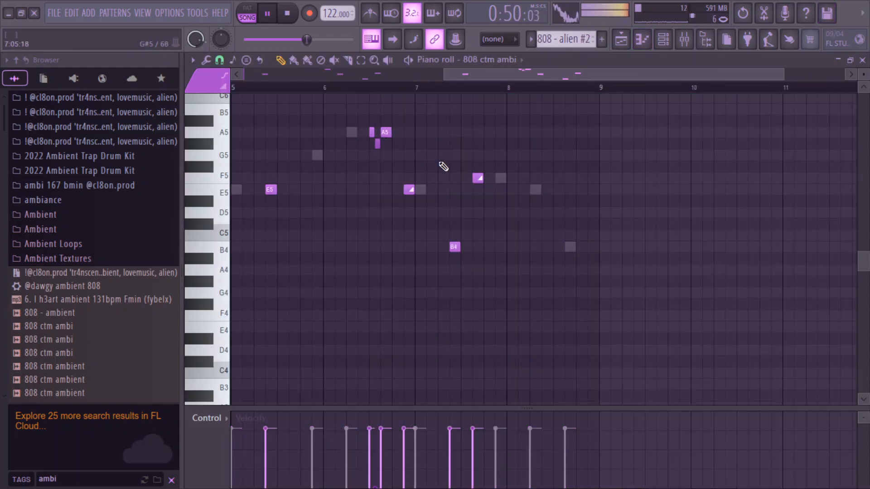
drag(493, 74, 333, 93)
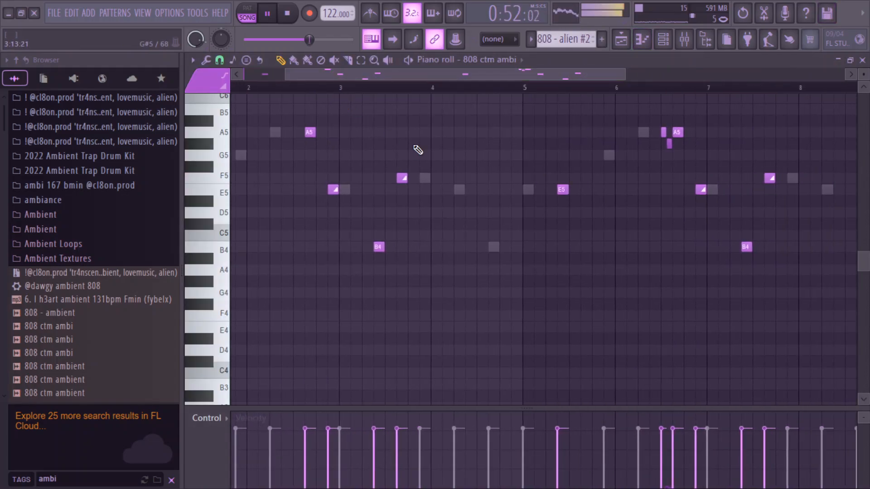
click(340, 86)
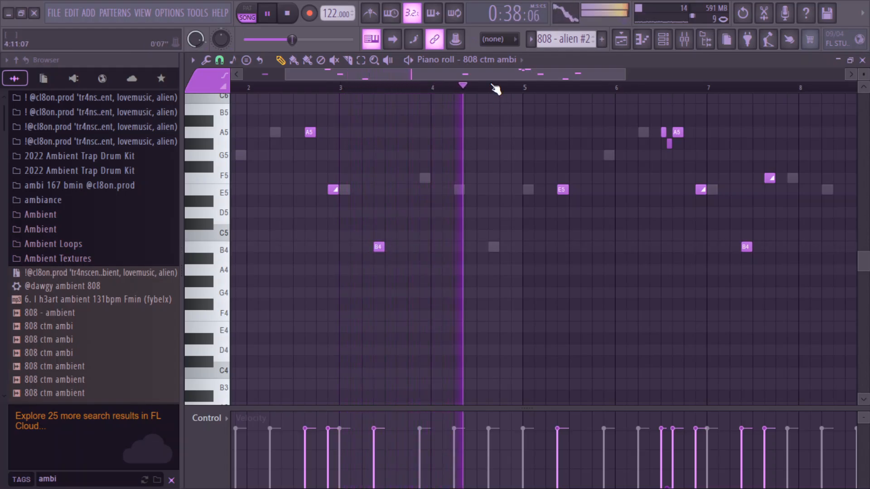
drag(496, 75, 612, 53)
key(space)
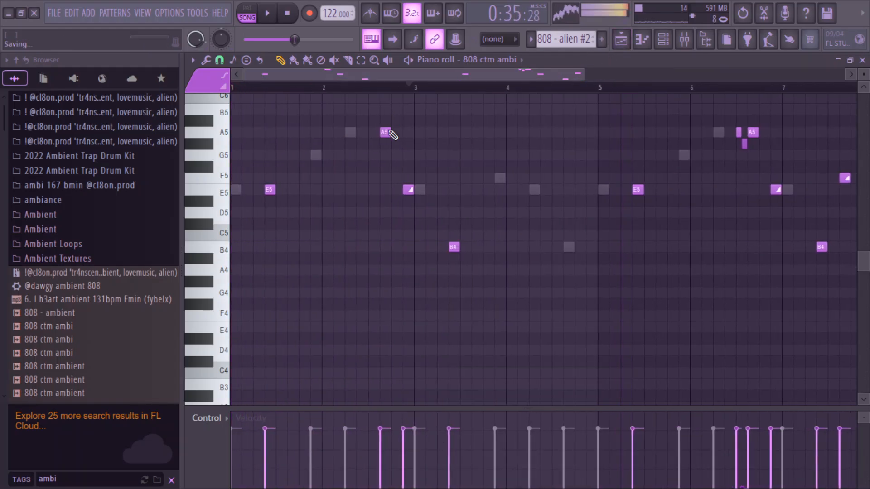
Step: Try a D5 note at step 11 of bar 3 and an F5 note at step 15 after the B4
click(472, 223)
drag(474, 218, 475, 209)
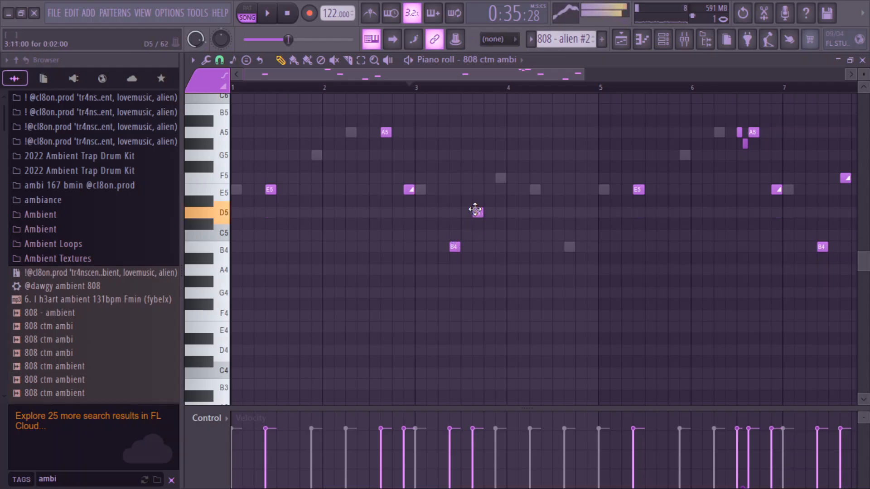
key(space)
key(space)
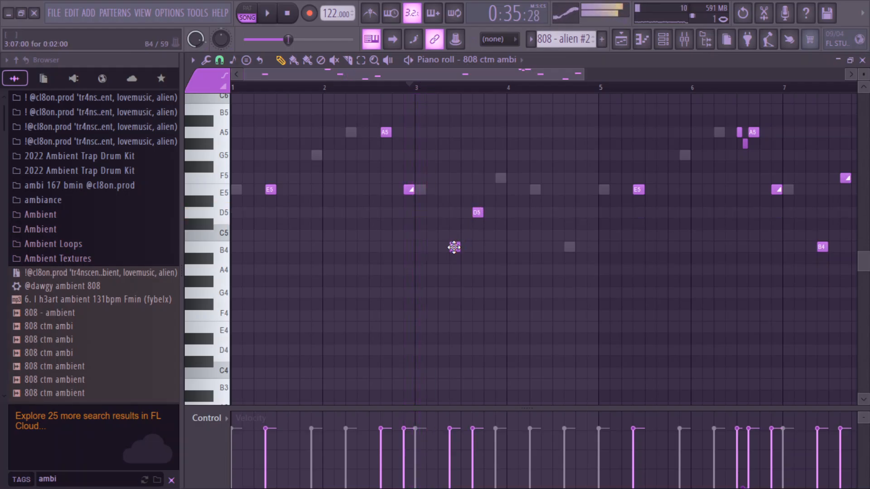
click(499, 178)
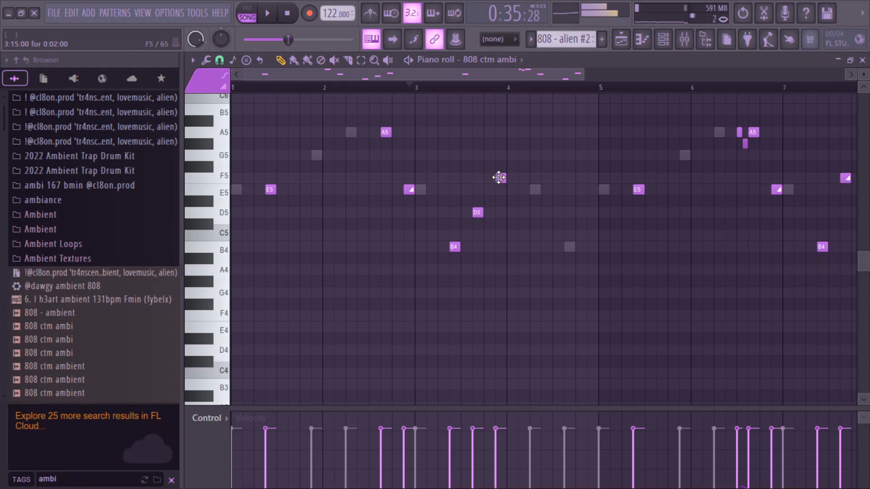
click(451, 246)
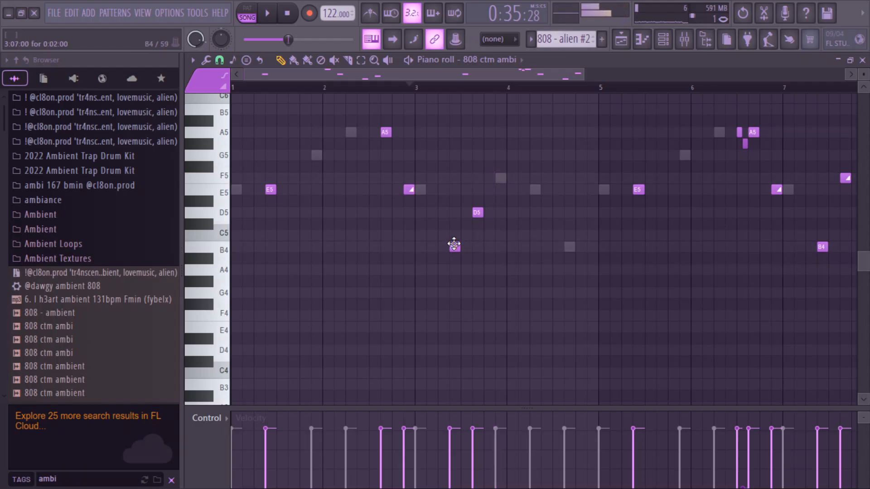
Step: Try C#5, D5 and F5 at step 11 of bar 3 during playback, and remove the trial notes after the B4
click(474, 224)
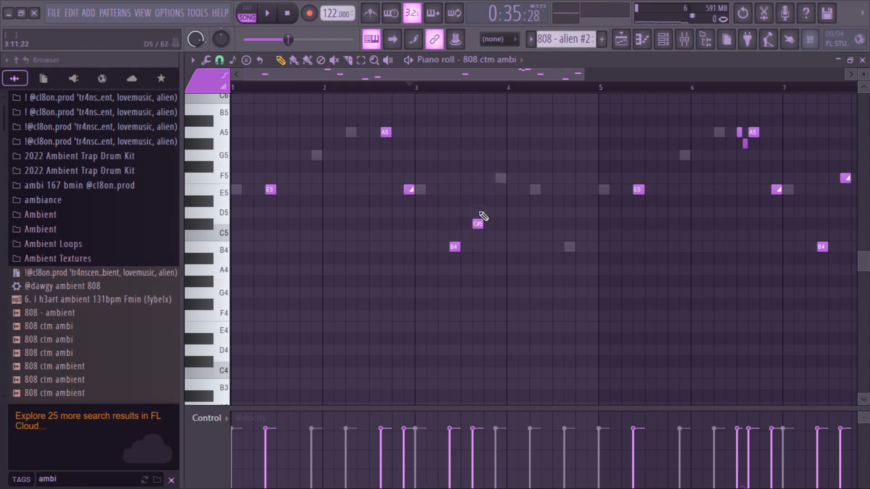
key(space)
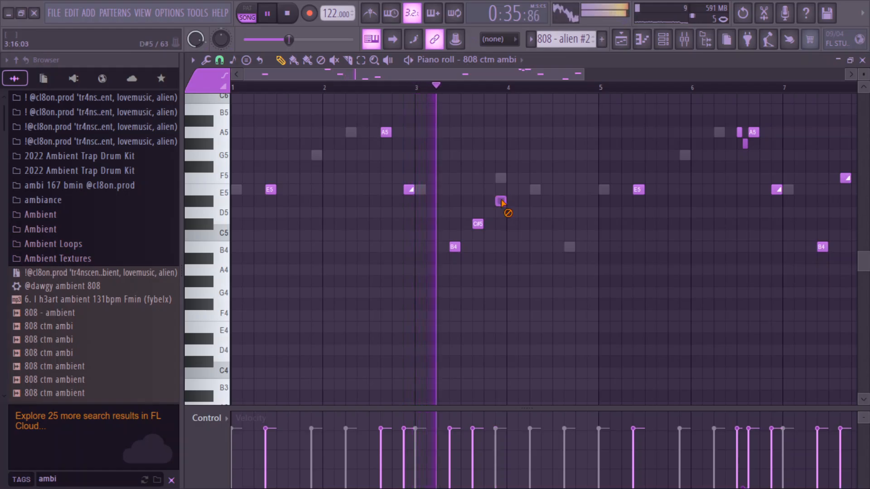
right_click(500, 200)
right_click(479, 224)
click(476, 212)
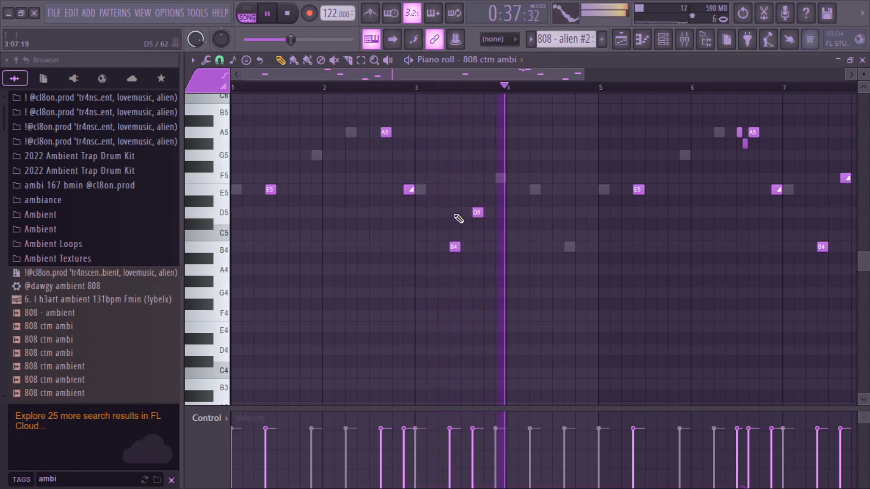
key(space)
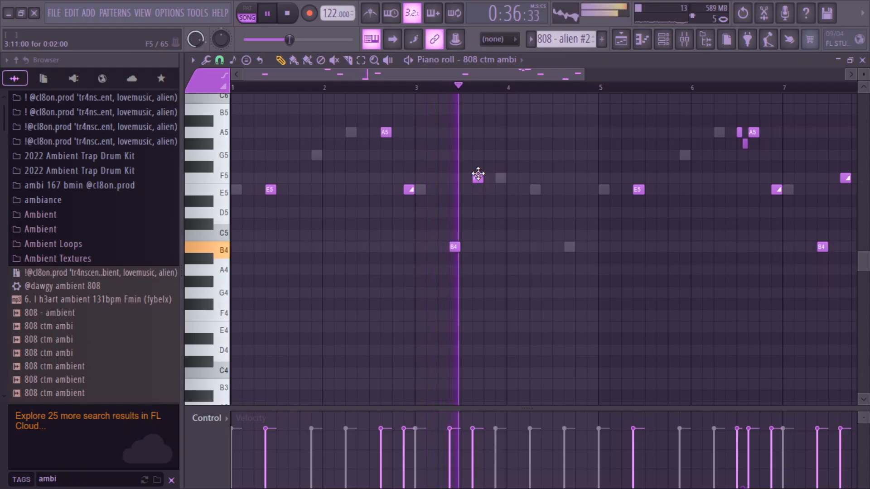
right_click(479, 201)
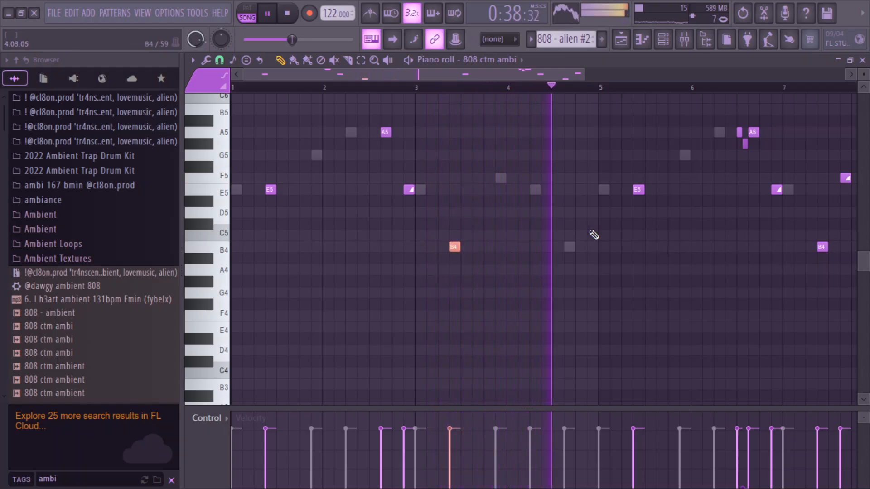
Step: Raise the B4 note in bar 7 of the 808 ctm ambi part an octave to B5
drag(816, 249, 837, 292)
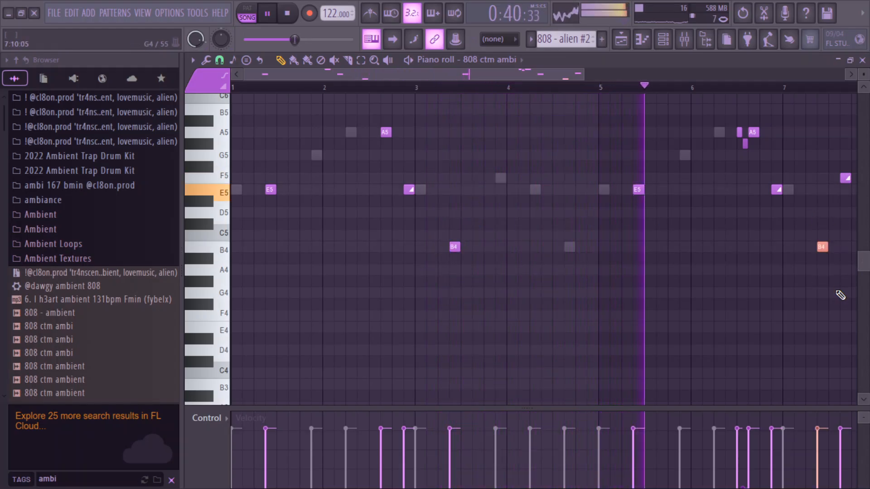
key(ctrl+Up)
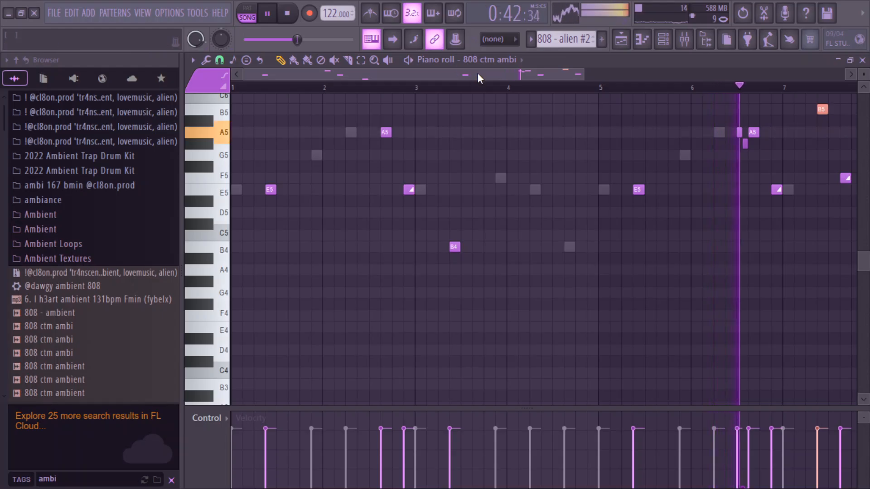
Step: Delete the B5 note and the F5 slide note in bar 7 of the 808 ctm ambi part and return to the playlist
drag(477, 72, 366, 97)
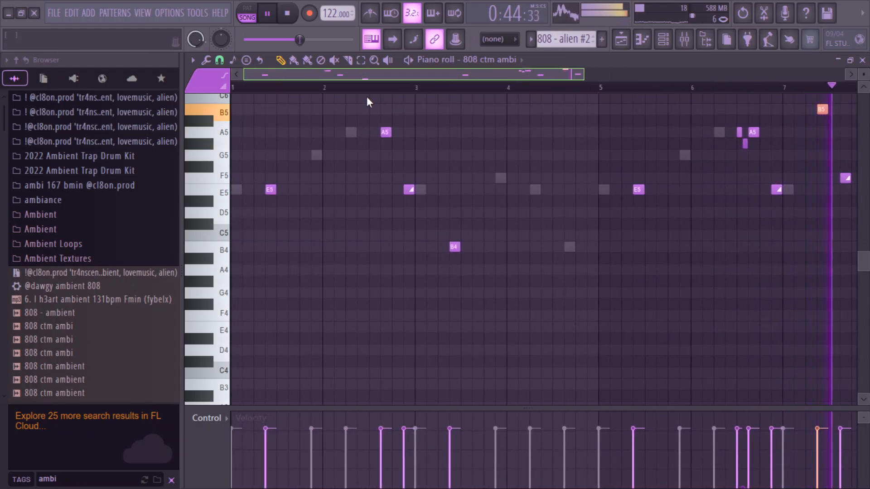
key(Delete)
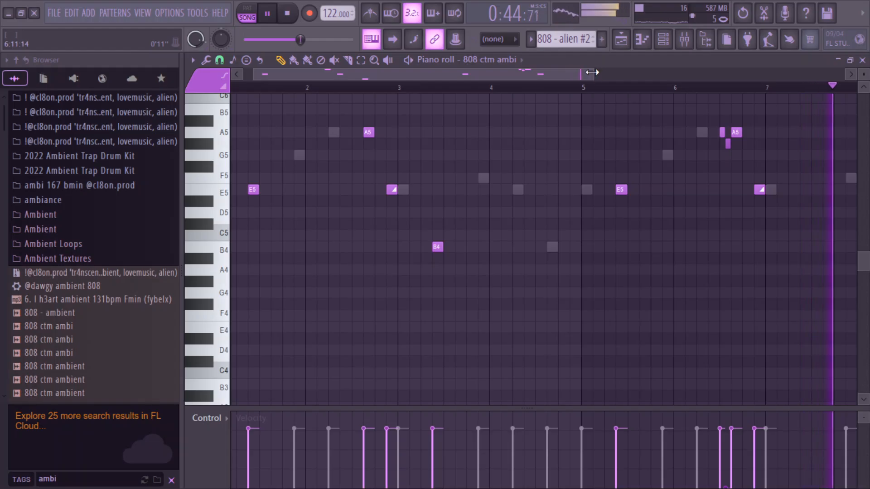
drag(592, 72, 588, 40)
click(620, 40)
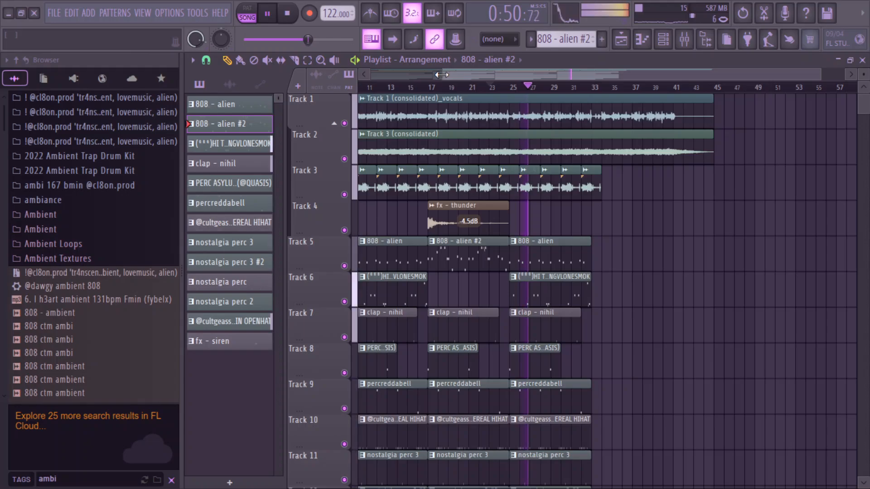
Step: Slice the Track 3 (consolidated) clip on Track 2 at bar 3, mute the vocals on Track 1 and restart playback
drag(442, 73, 365, 79)
scroll(772, 222, down, 2)
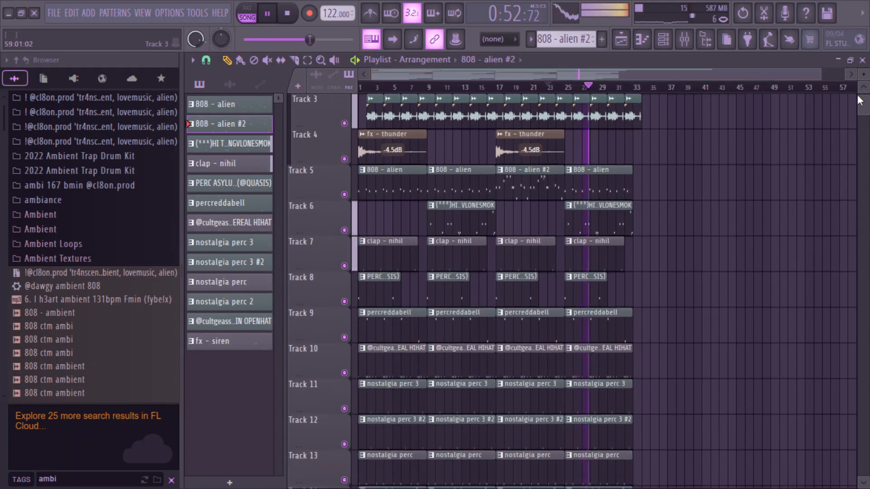
scroll(859, 101, up, 2)
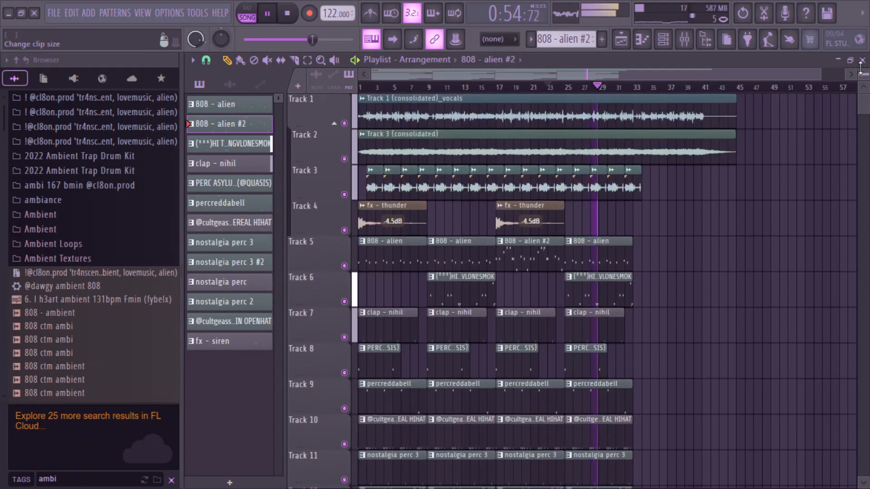
drag(863, 74, 496, 77)
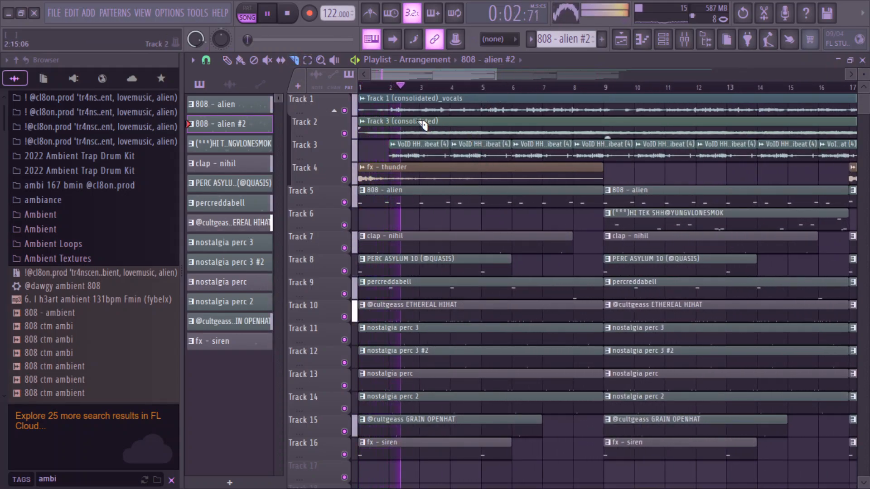
drag(420, 121, 420, 138)
key(space)
click(353, 110)
key(space)
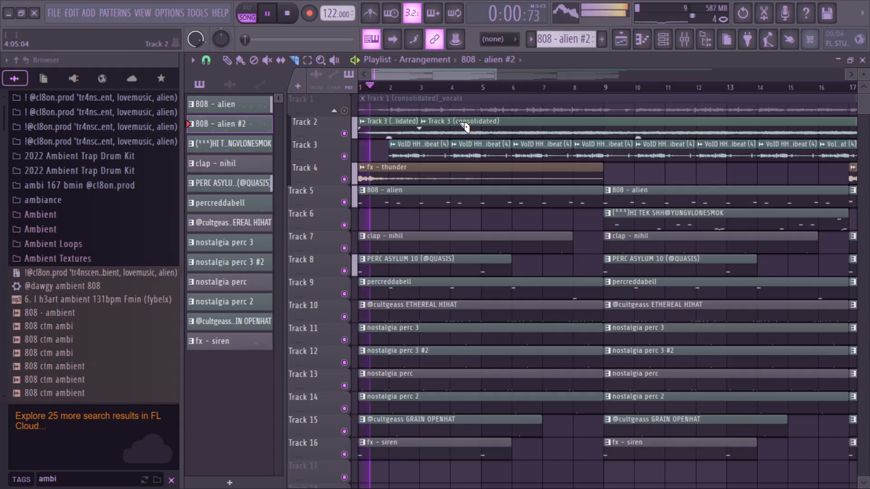
Step: Slice the Track 3 (consolidated) clip at bars 5, 7 and 9 and add short fade-outs to the four slices before bar 9
drag(480, 121, 482, 133)
drag(545, 122, 544, 133)
drag(604, 121, 604, 136)
drag(577, 137, 408, 135)
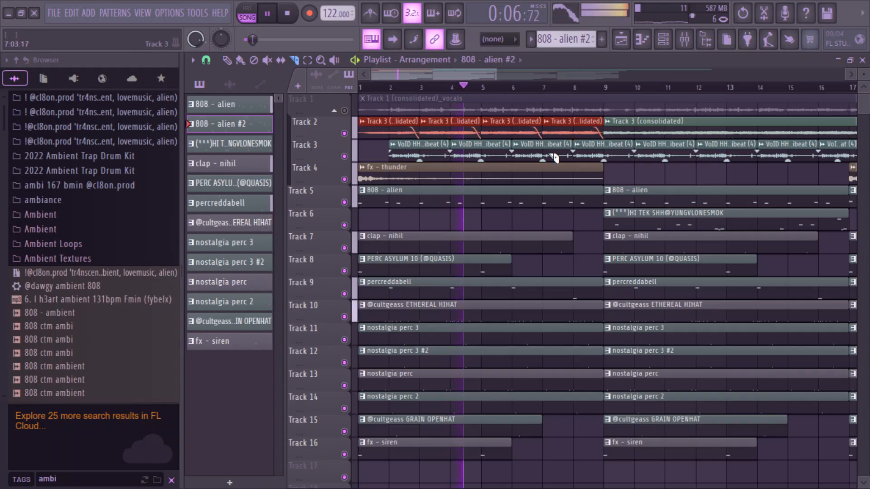
Step: Slice the VoID HH FX clip on Track 3 at bar 9 and try fade-outs on its clips from bar 2 to bar 9
drag(592, 139, 429, 154)
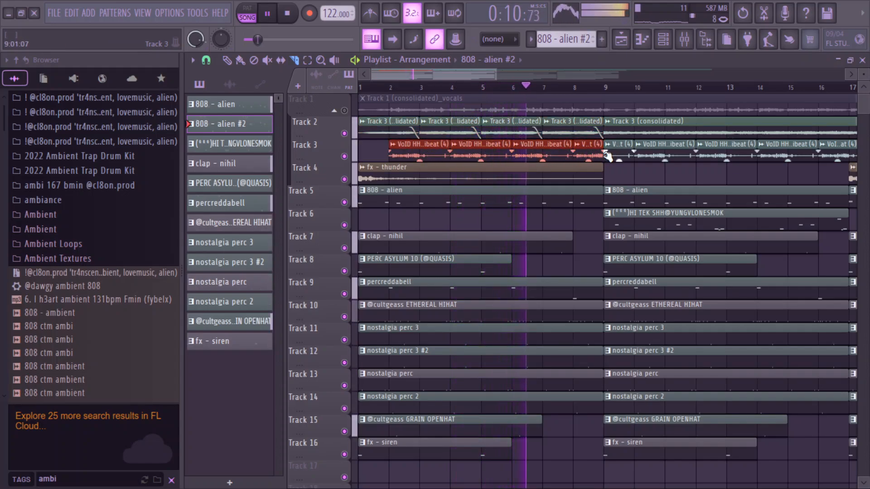
drag(605, 154, 535, 162)
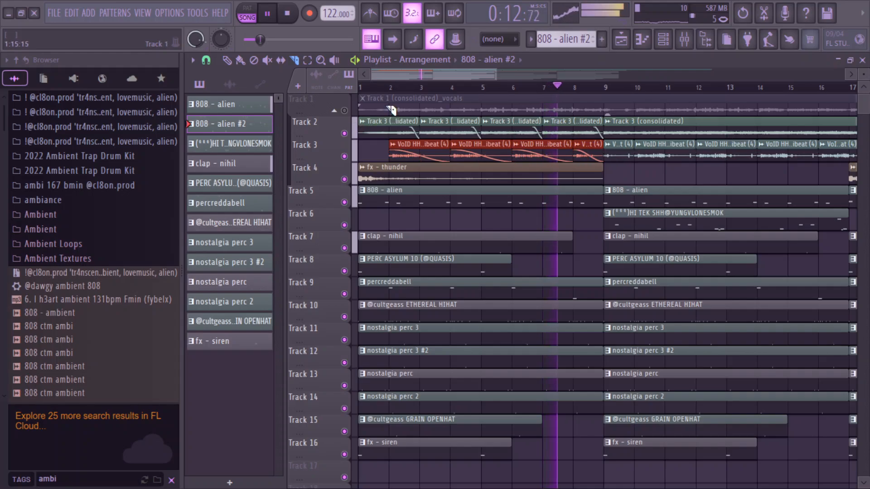
key(ctrl+d)
click(389, 92)
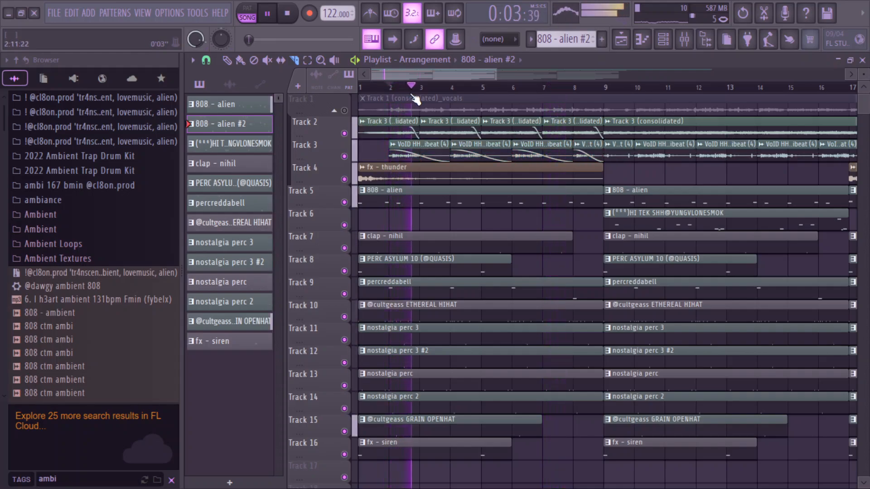
Step: Set the playlist snap to Beat and undo the fade-outs on the VoID HH FX clips
click(214, 64)
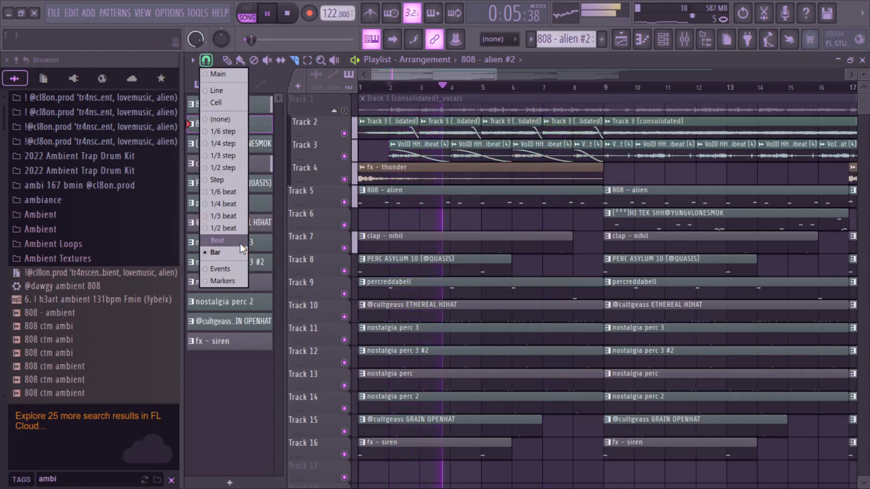
click(241, 244)
key(space)
key(ctrl+z)
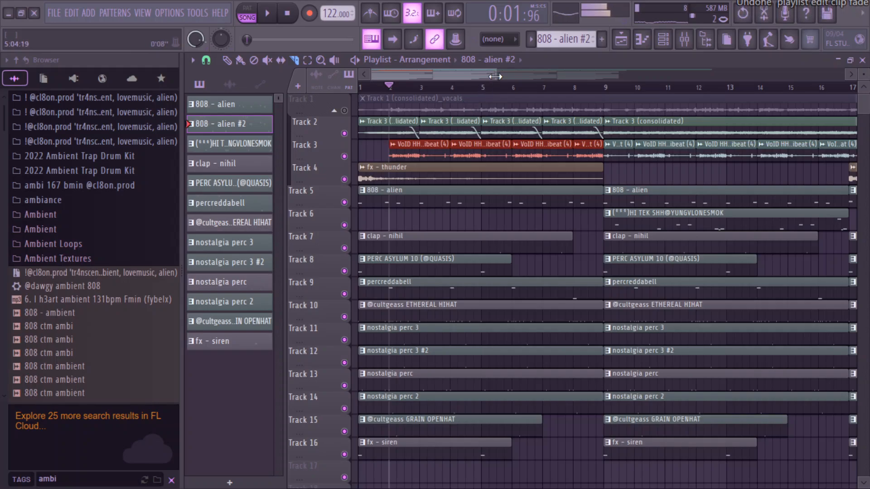
Step: Slice the VoID HH FX clip at beat 4 of bar 2 and at bar 3, remove the piece between and play the result
scroll(487, 156, up, 3)
drag(476, 161, 476, 161)
drag(491, 144, 492, 153)
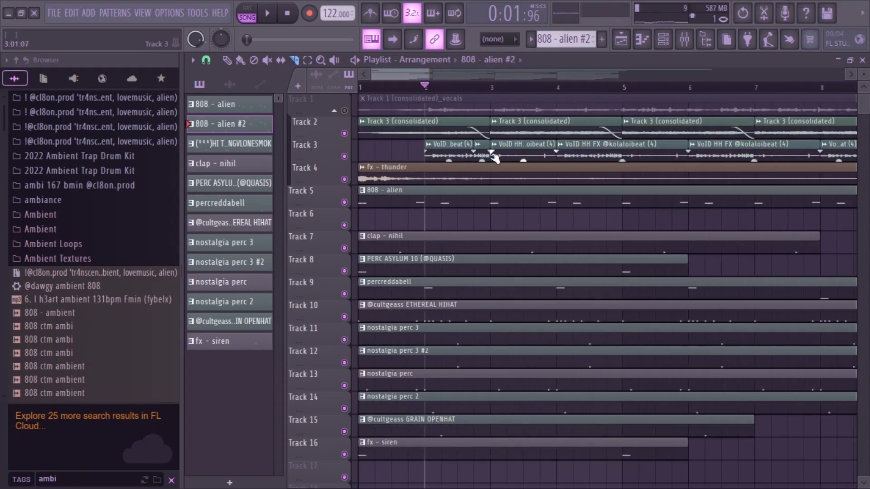
key(space)
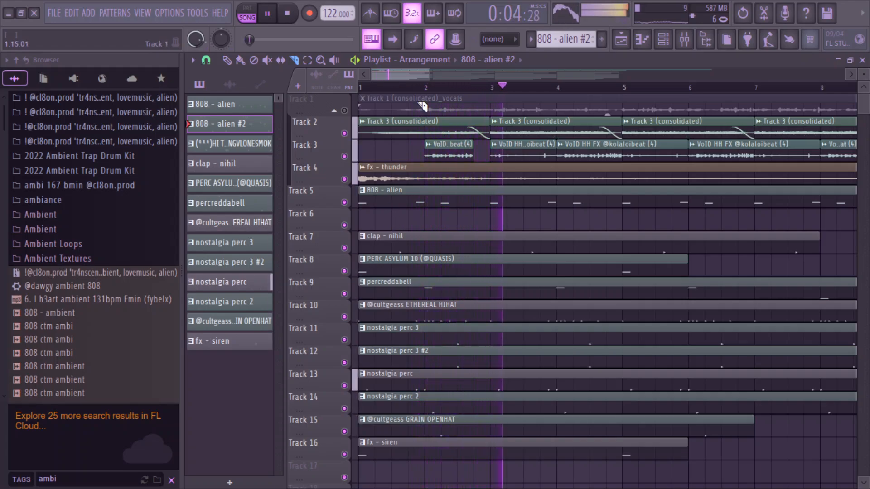
Step: Cut out the last beat of bars 4, 6 and 8 from the VoID HH FX clips on Track 3
scroll(399, 75, right, 3)
mouse_move(478, 145)
mouse_down()
mouse_move(500, 152)
mouse_move(490, 153)
mouse_up()
right_click(488, 154)
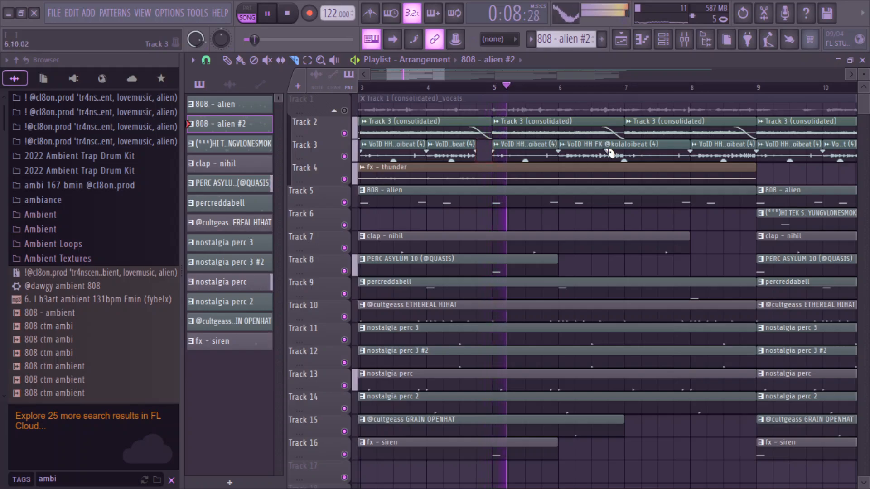
drag(610, 147, 614, 155)
right_click(617, 153)
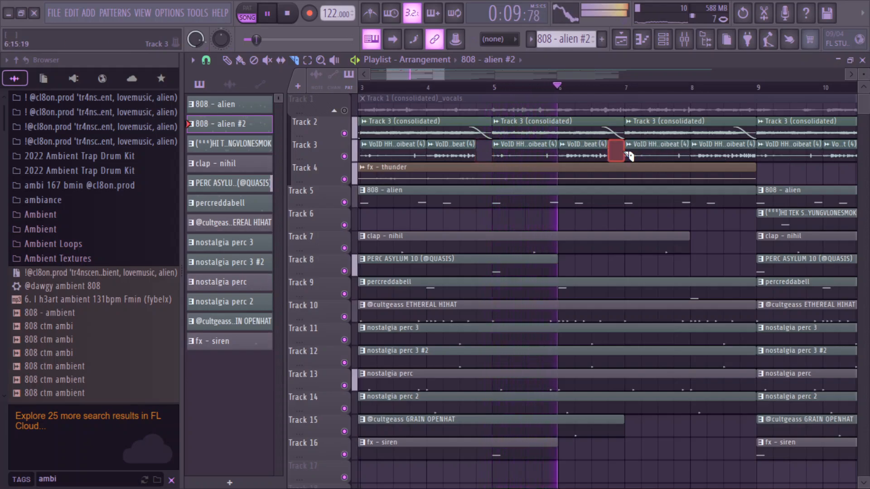
drag(753, 146, 749, 152)
right_click(750, 152)
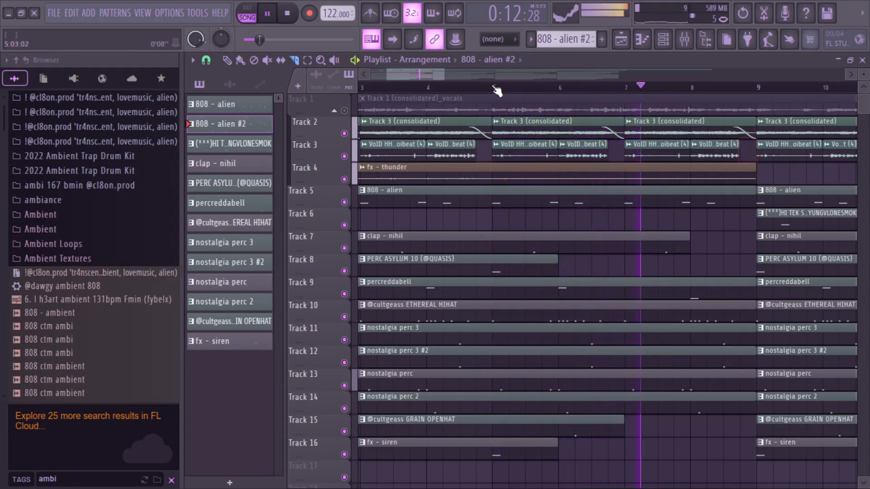
Step: Slice the Track 3 (consolidated) clip at bars 13 and 17 and add short fade-outs to the two slices from bar 9
scroll(456, 86, right, 5)
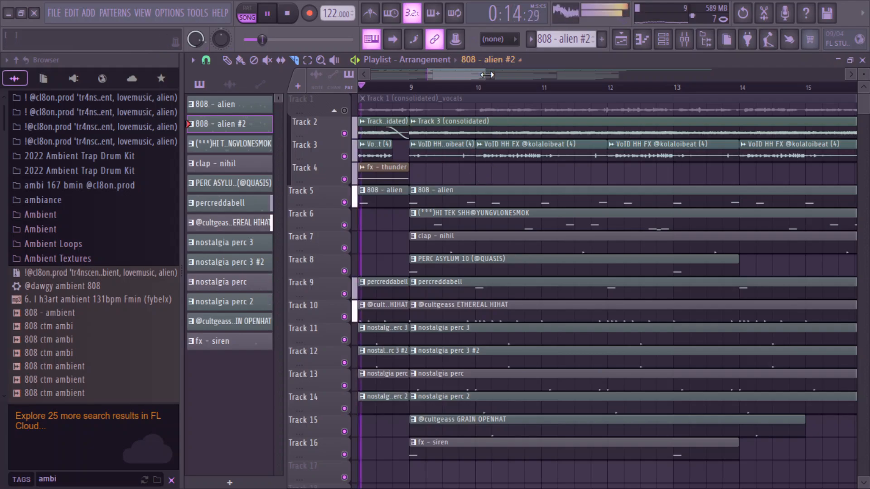
drag(486, 75, 521, 76)
drag(556, 123, 555, 135)
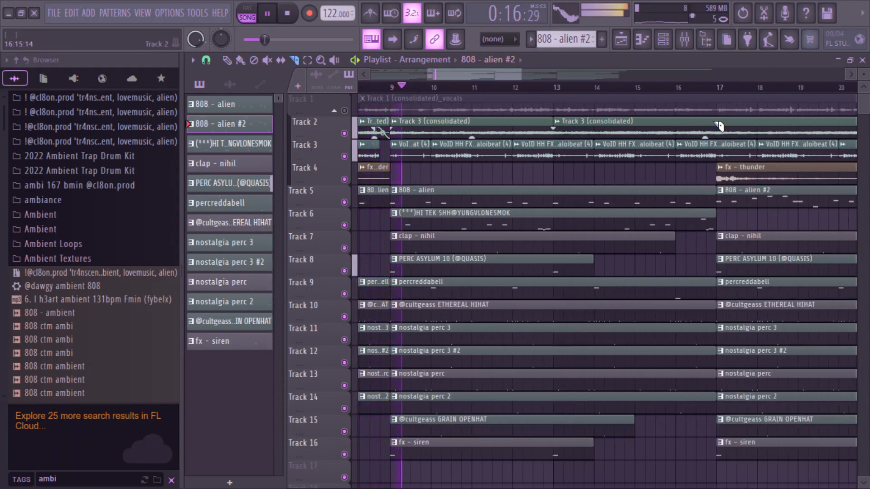
drag(717, 125, 544, 129)
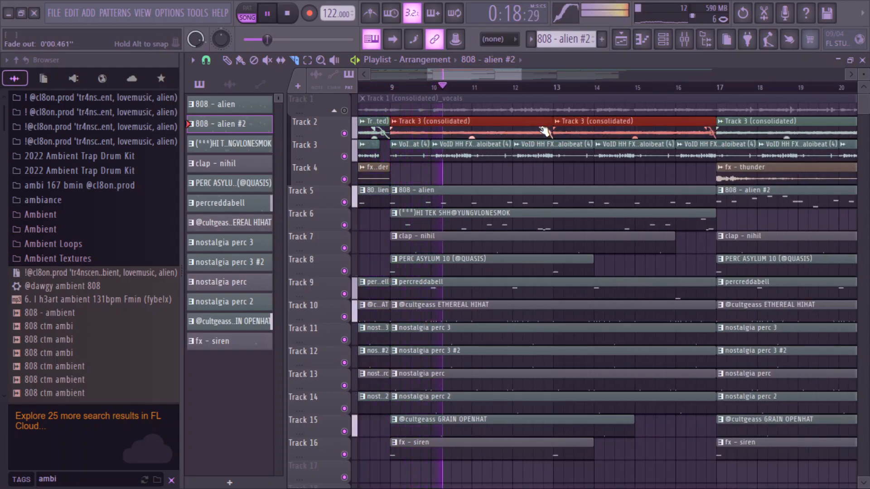
scroll(526, 72, right, 1)
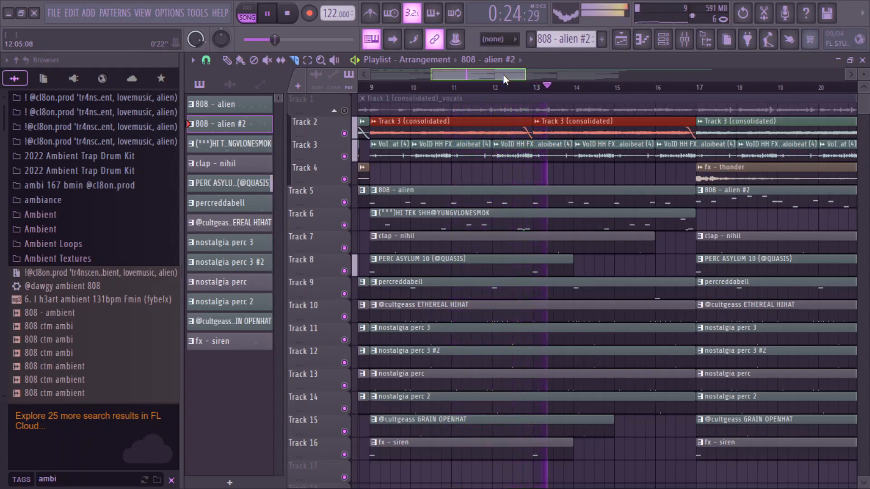
Step: Slice the pattern clips on Tracks 7 to 15 at bar 19, remove their bars 17 and 18, and play from bar 17
mouse_move(503, 74)
mouse_down()
mouse_move(525, 78)
mouse_move(509, 75)
mouse_up()
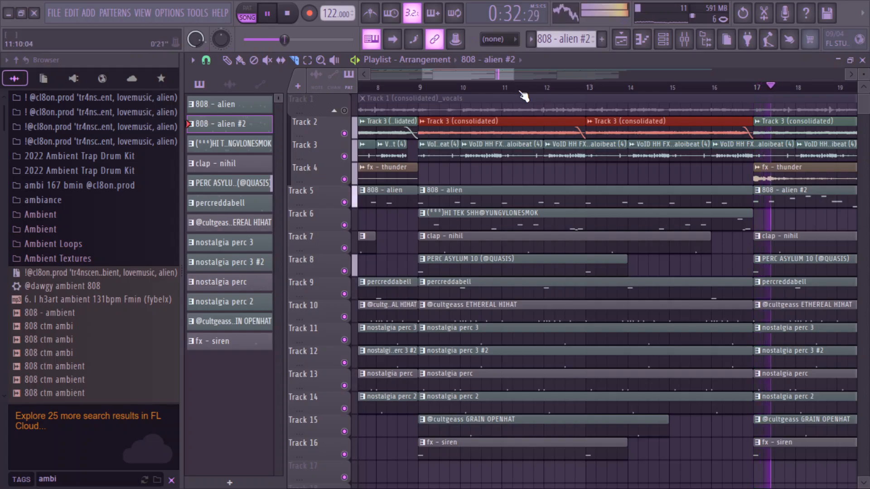
drag(508, 73, 638, 84)
key(space)
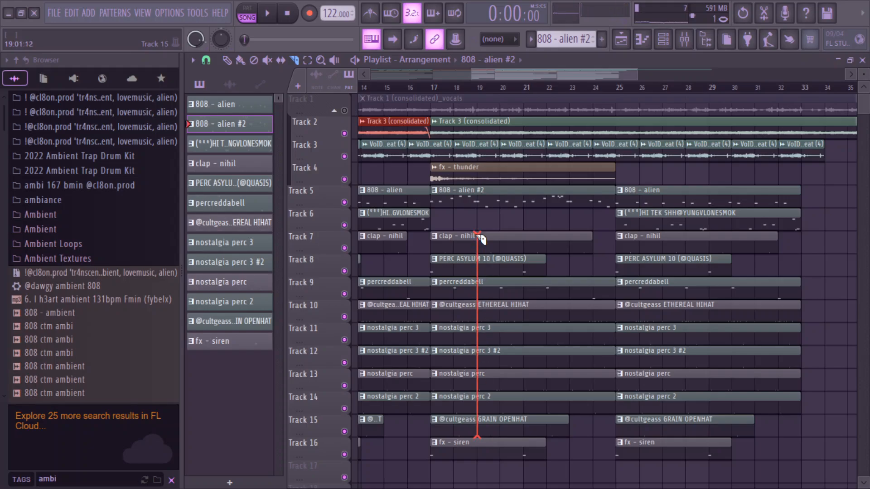
drag(478, 236, 478, 236)
click(433, 88)
key(space)
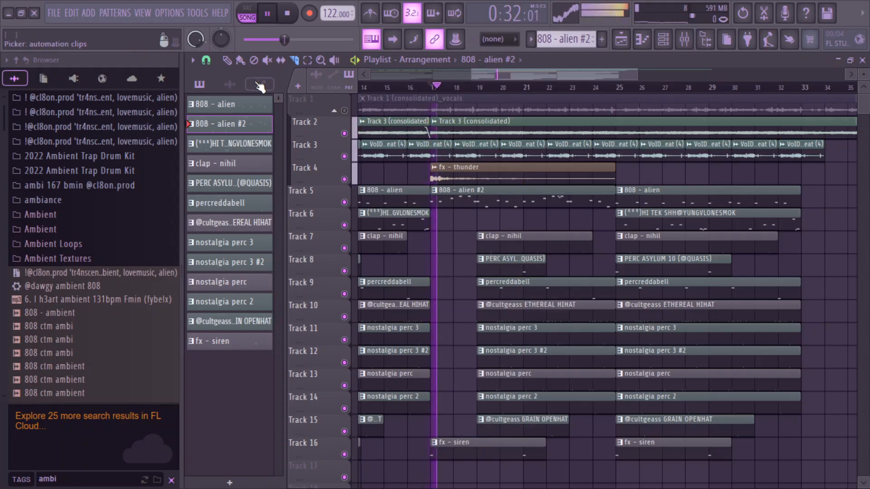
Step: Remove bar 24 from the Track 2 clip and 808 - alien #2, and the first three beats of bar 24 from the Track 3 hi-hat effect
click(228, 60)
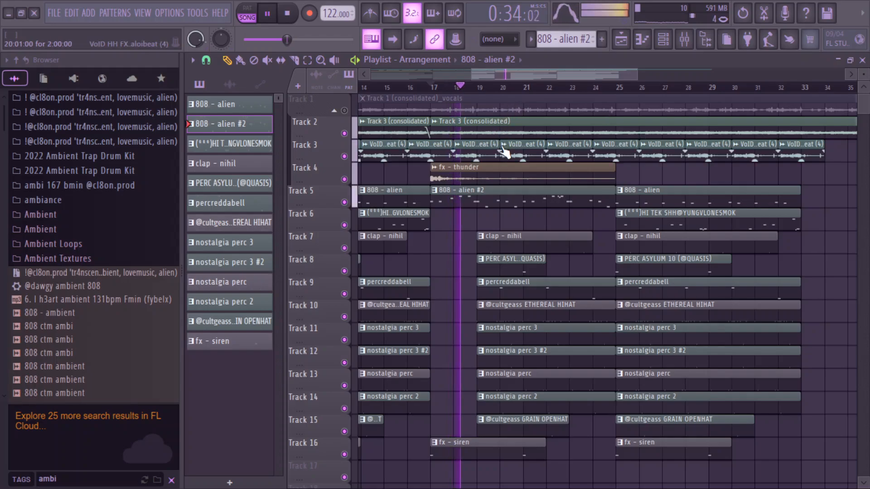
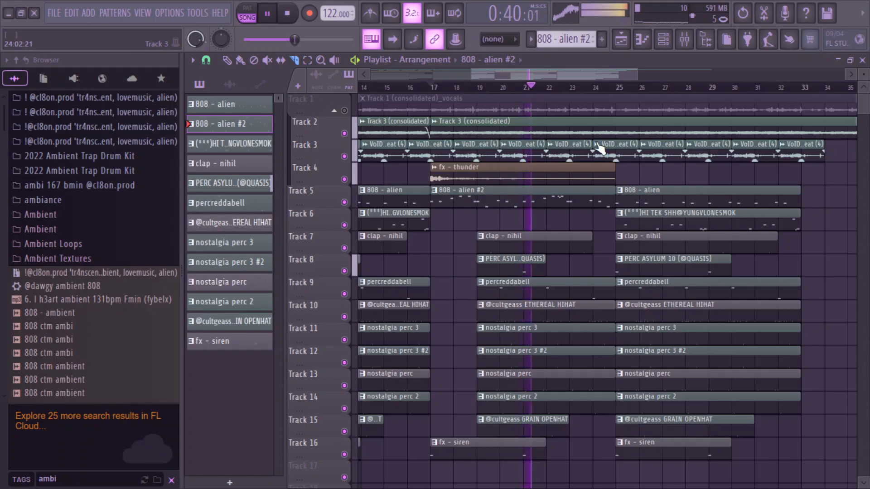
click(619, 132)
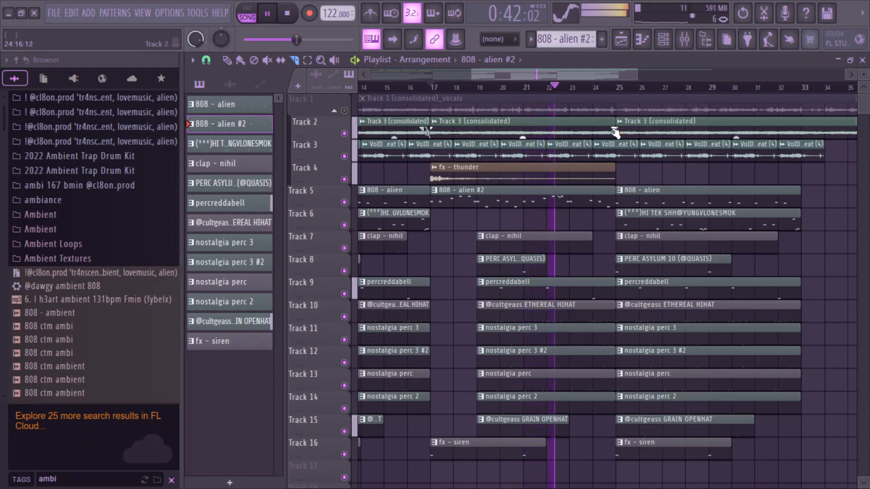
right_click(596, 124)
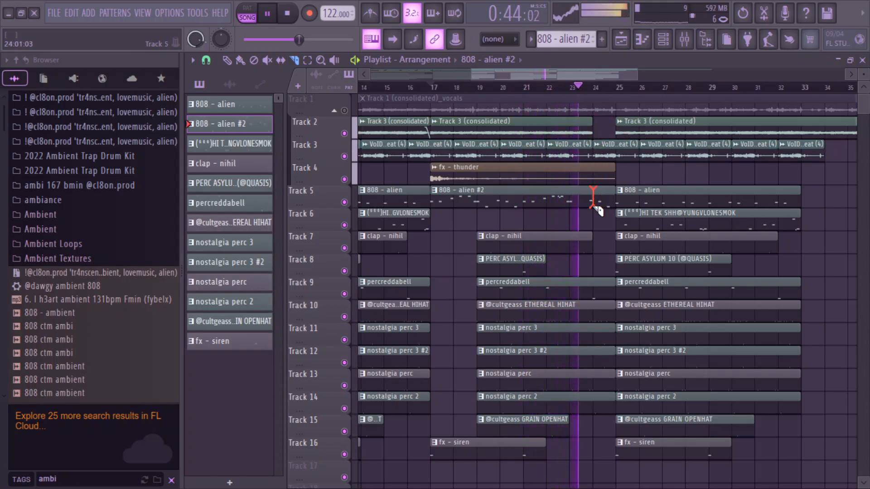
right_click(613, 144)
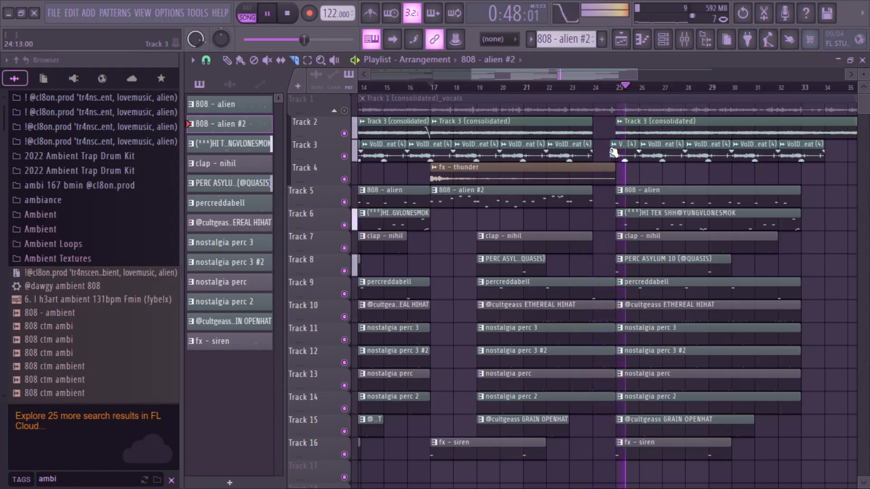
Step: Slice the percussion clips on Tracks 9 to 14 at bar 24, remove their bar 24 portions and play back the transition
key(space)
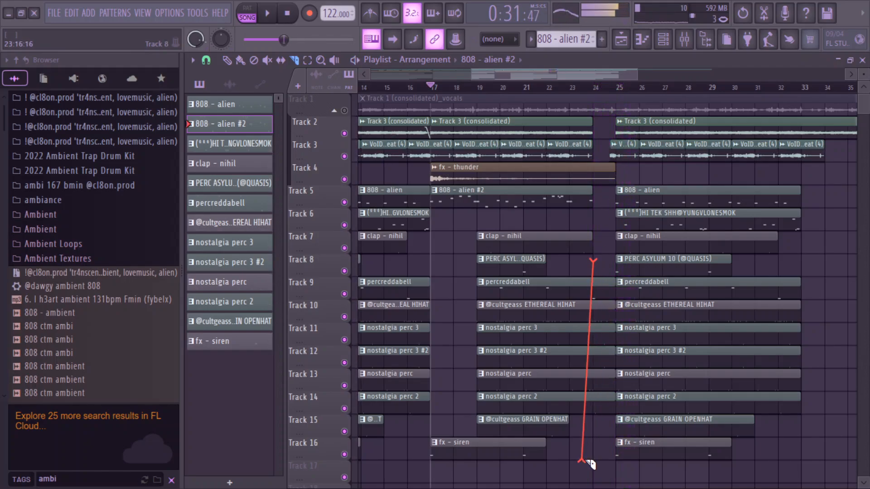
drag(596, 469, 596, 469)
key(space)
click(592, 86)
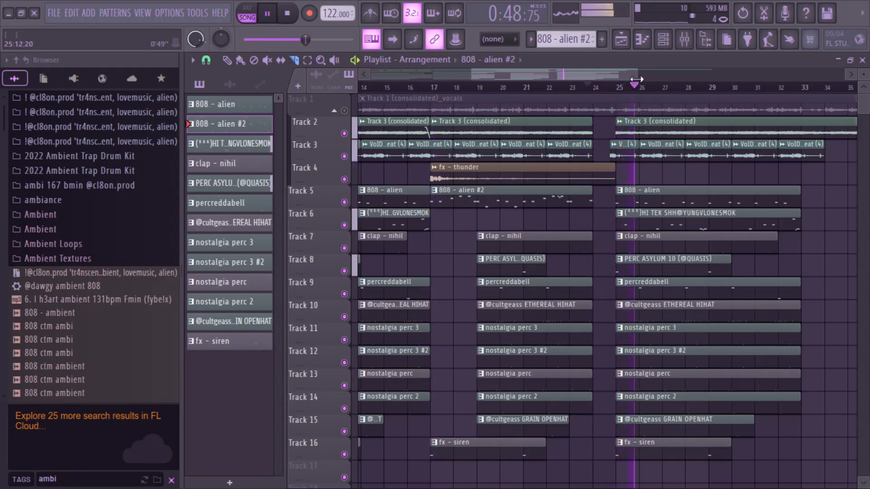
Step: Remove the last beat of bar 19 from the Track 2 and Track 3 audio clips and play back the gap
drag(637, 79, 478, 74)
click(211, 61)
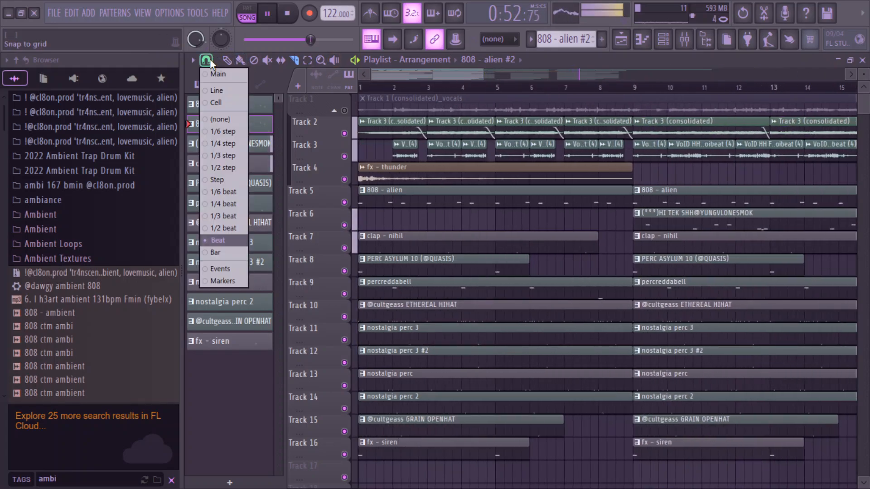
click(211, 60)
click(361, 87)
drag(406, 77, 457, 97)
drag(536, 89, 544, 109)
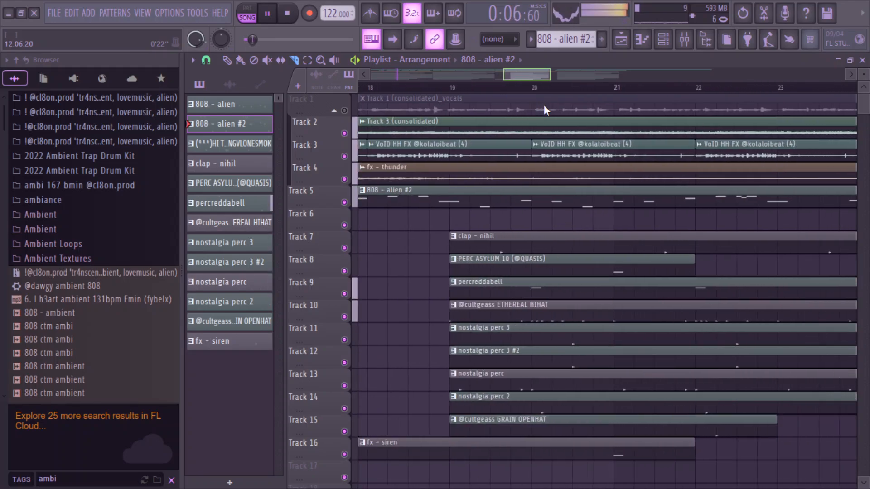
click(484, 130)
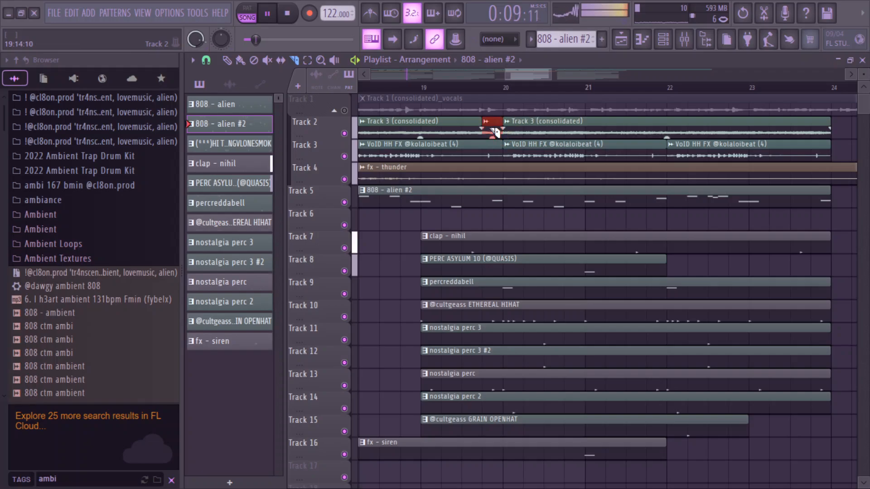
click(453, 87)
right_click(497, 155)
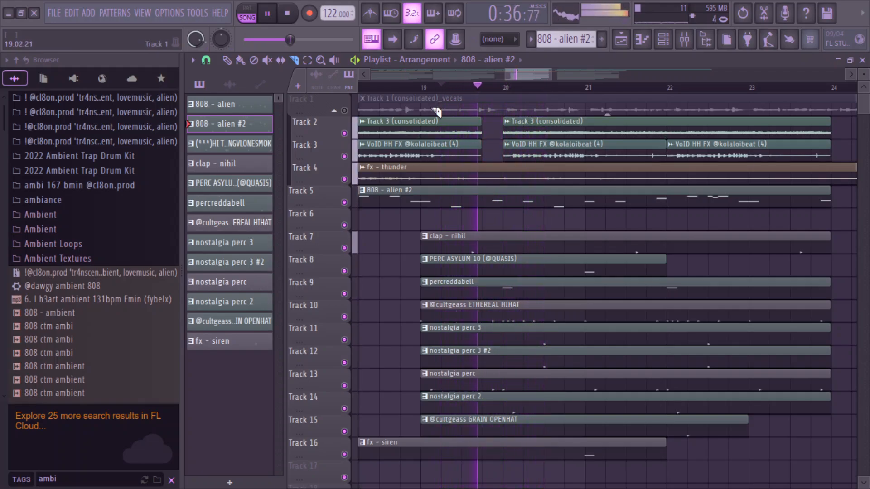
Step: Slice the Track 2 clip again, remove the last beat of bar 20 and play on through the section
drag(320, 91, 379, 94)
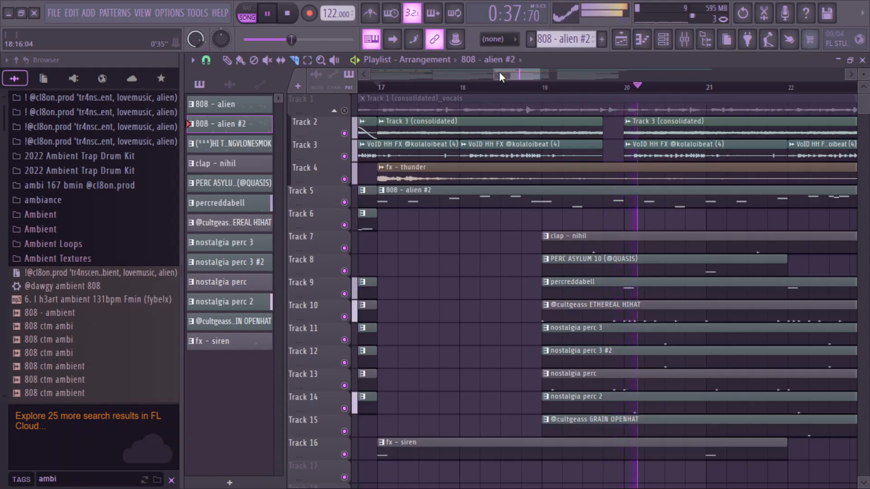
drag(501, 71, 505, 72)
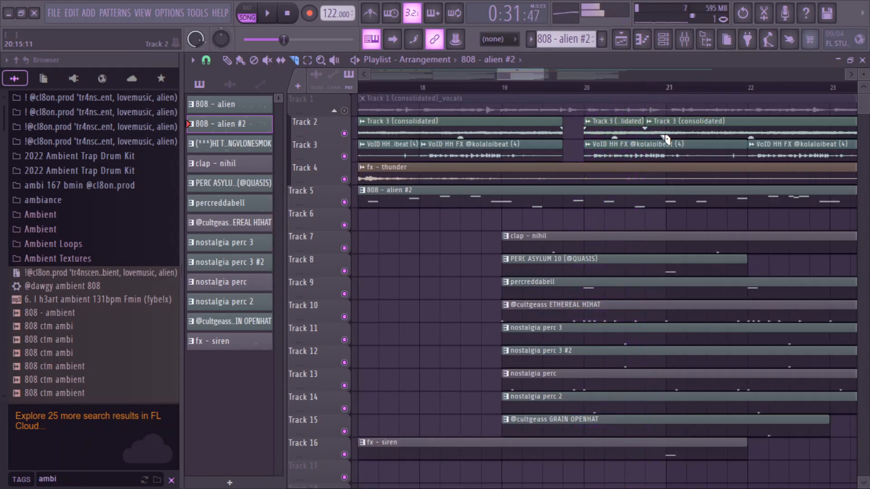
key(space)
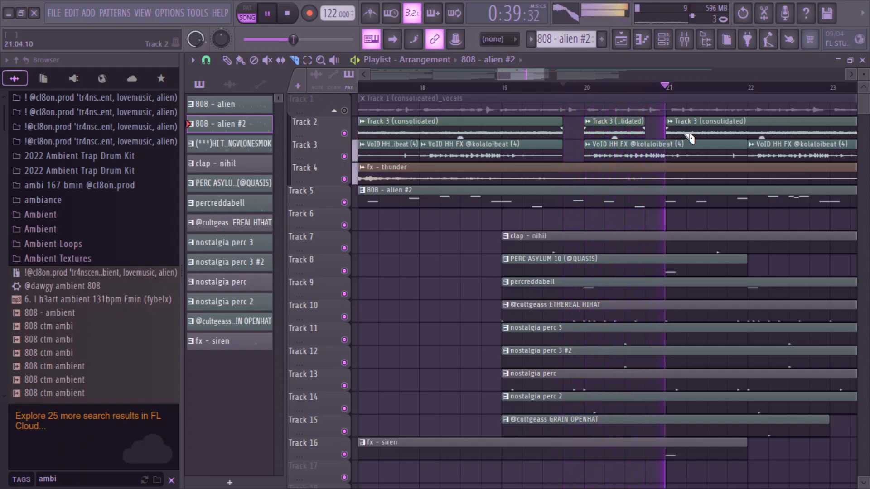
scroll(618, 88, down, 4)
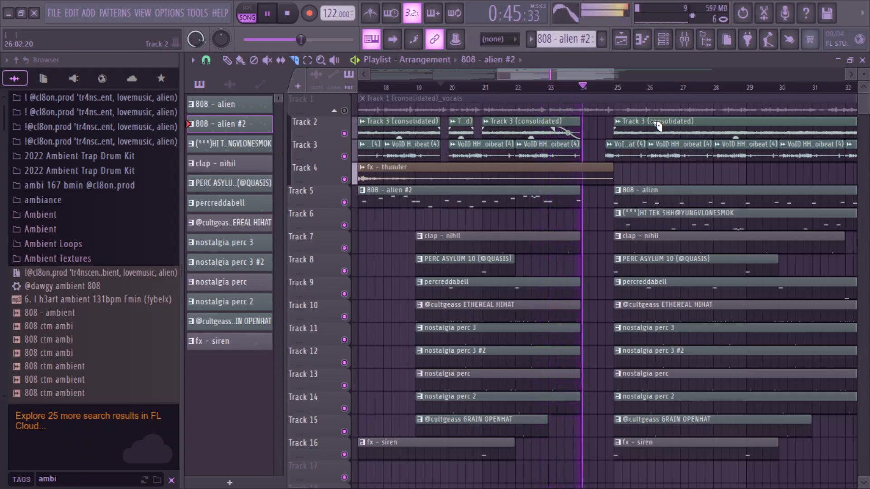
Step: Try removing the last two beats of bar 23 from 808 - alien #2, and undo that cut and the trial clip fades
key(ctrl+z)
click(549, 87)
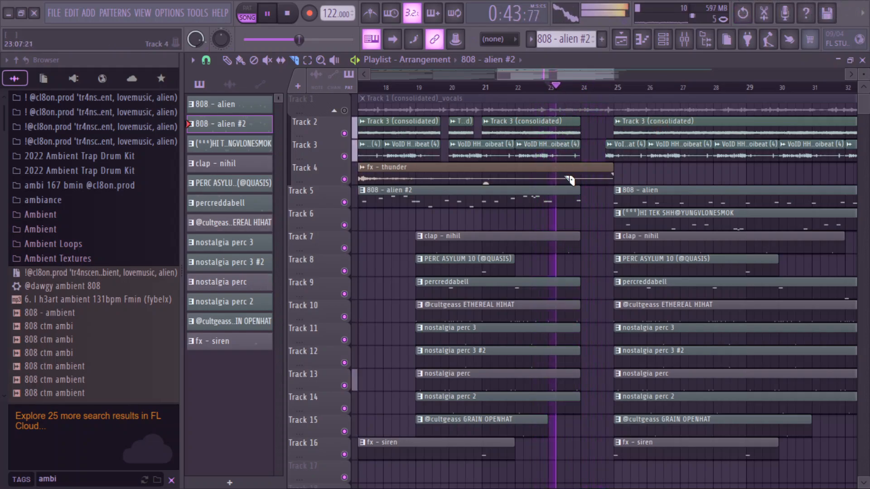
right_click(566, 192)
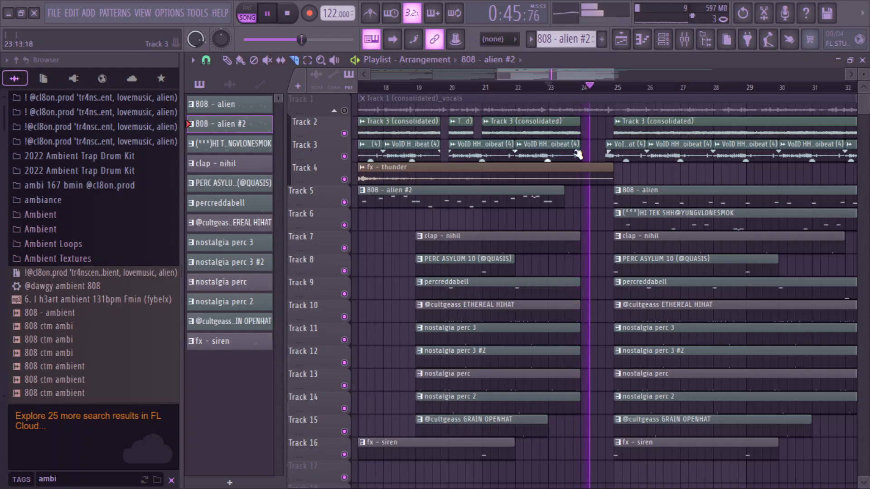
key(ctrl+z)
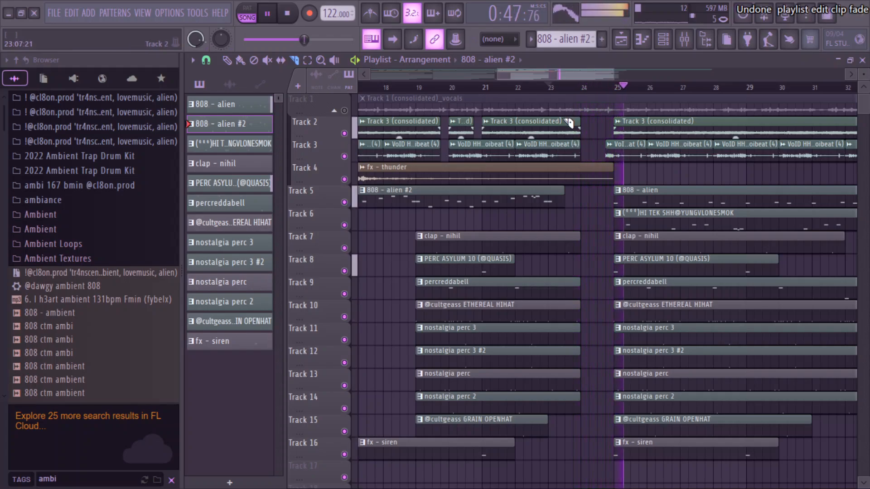
key(ctrl+z)
click(551, 87)
scroll(626, 78, down, 4)
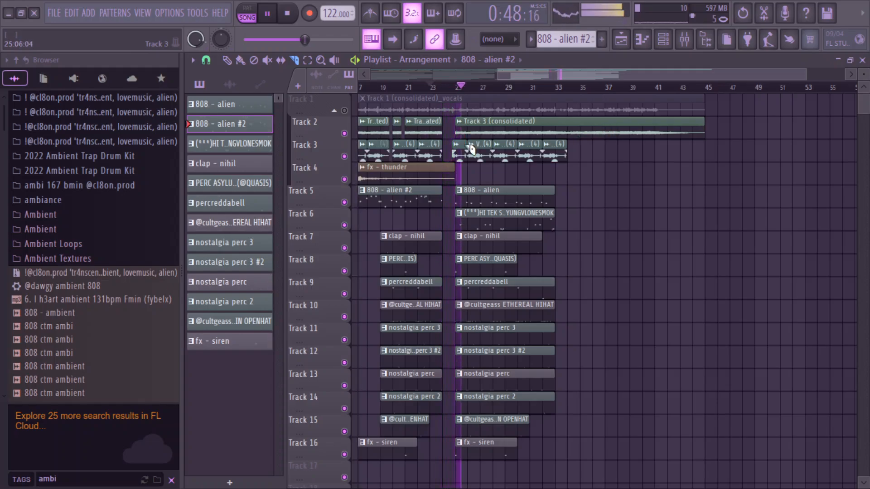
scroll(735, 82, up, 2)
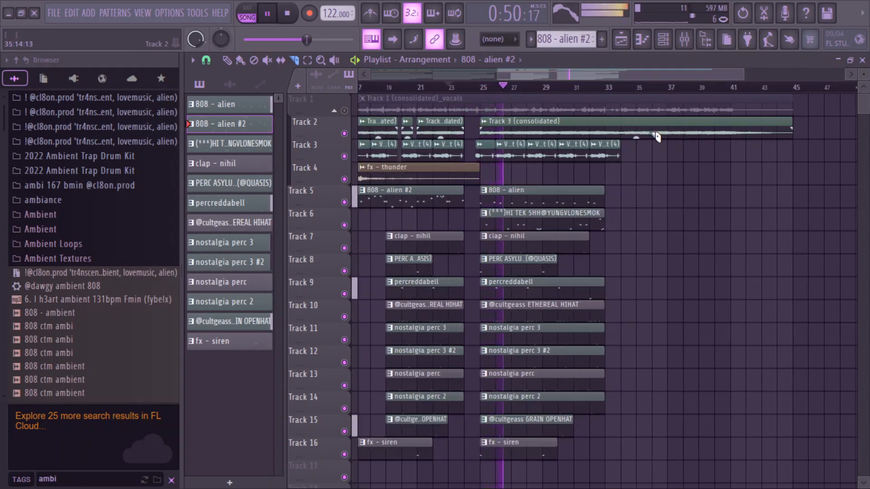
key(super)
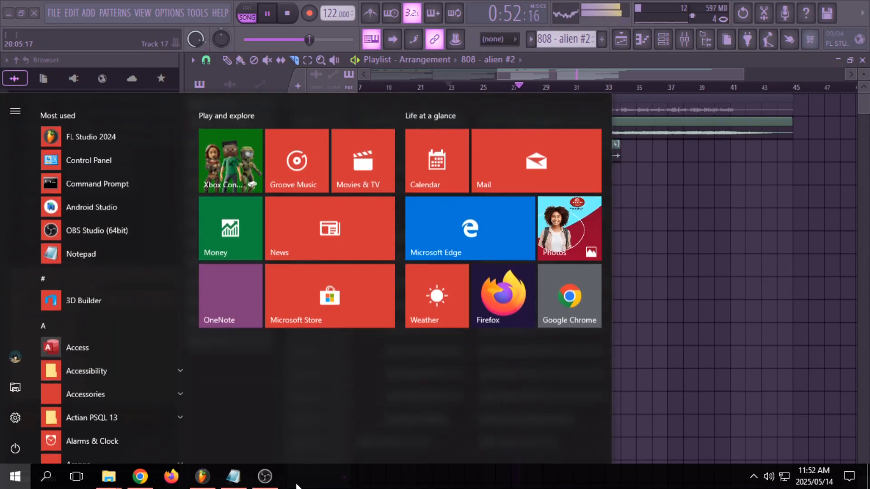
click(265, 476)
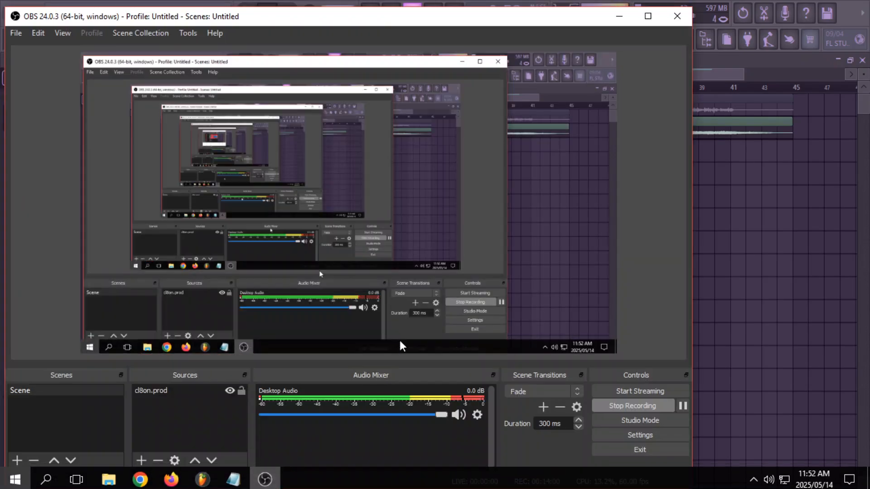
click(619, 16)
scroll(605, 75, left, 5)
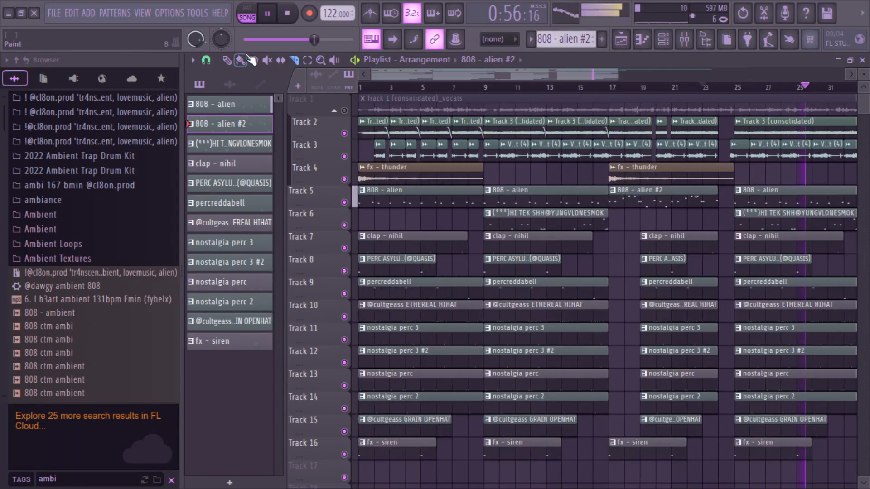
drag(615, 76, 652, 76)
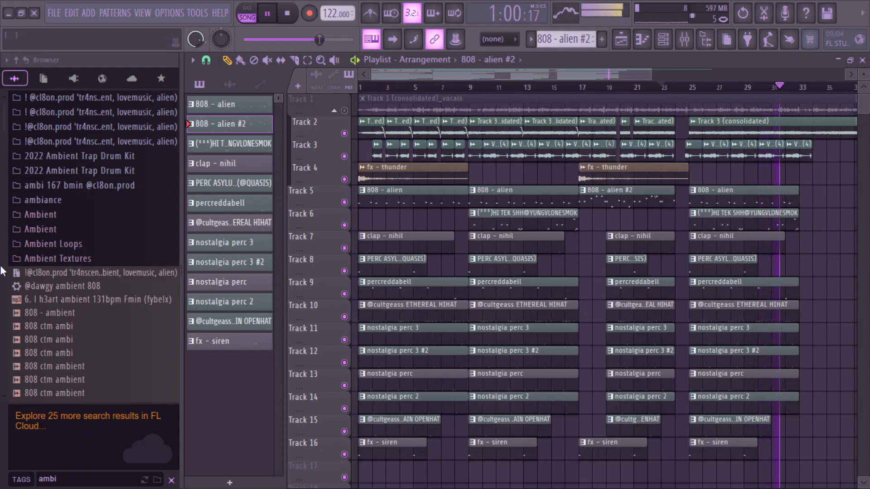
Step: Find the ! MY TAG and CL8ON tag v4 samples among the recent files and add both as audio clips at bar 1 below Track 16
scroll(27, 254, up, 3)
click(43, 79)
click(15, 78)
click(15, 79)
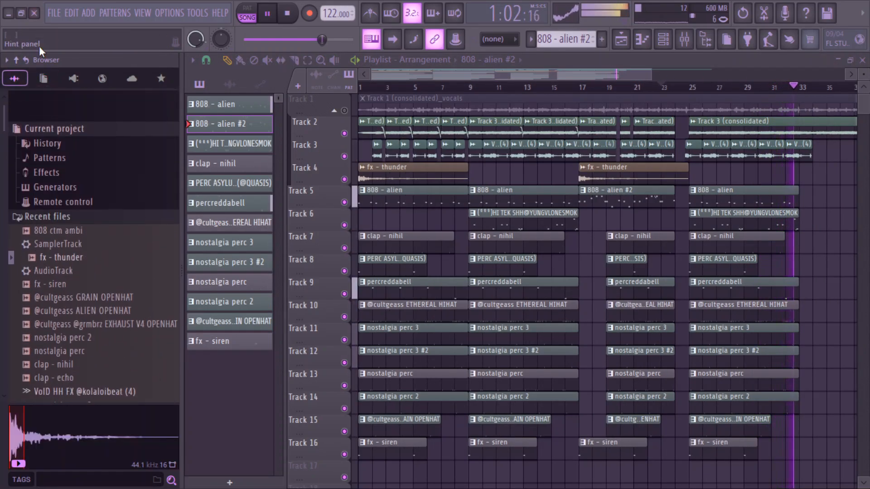
scroll(27, 191, down, 12)
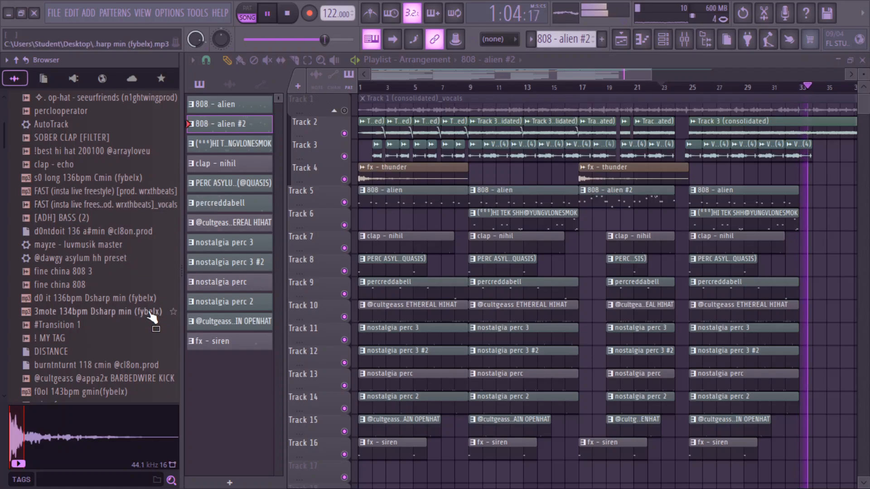
scroll(52, 249, up, 6)
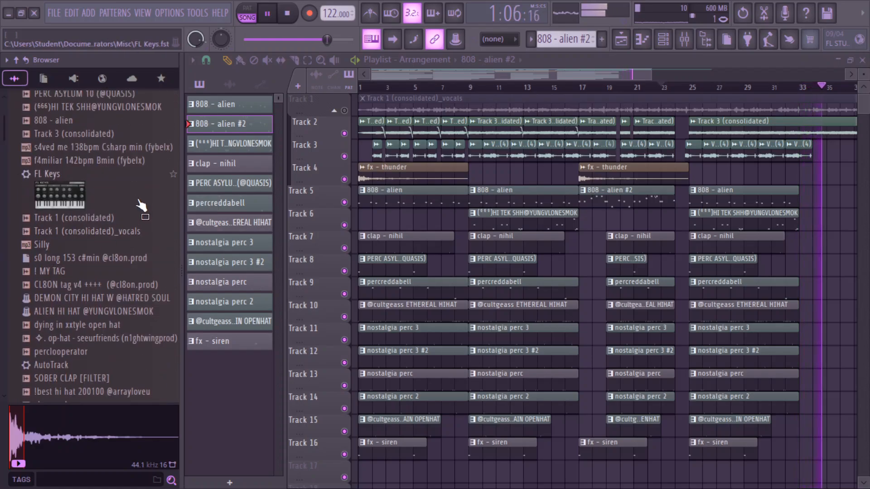
scroll(131, 200, up, 2)
mouse_move(2, 127)
mouse_down()
mouse_move(2, 155)
mouse_move(6, 113)
mouse_move(6, 124)
mouse_up()
drag(107, 315, 363, 343)
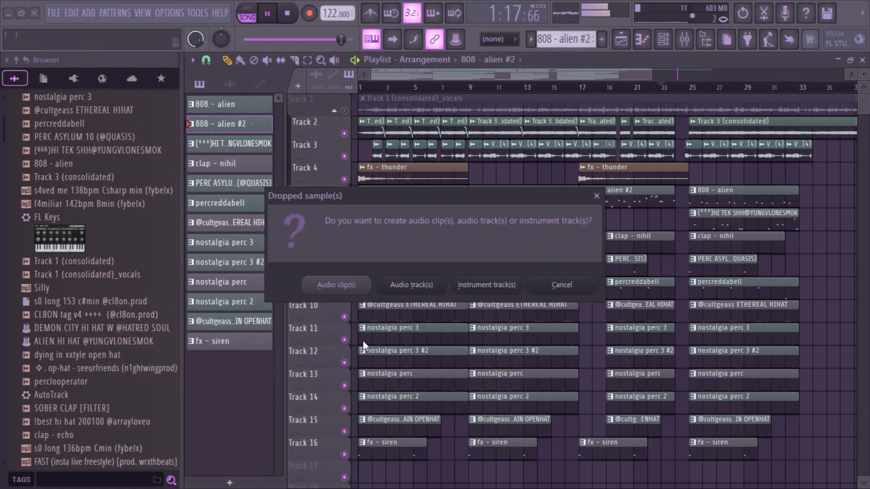
click(338, 285)
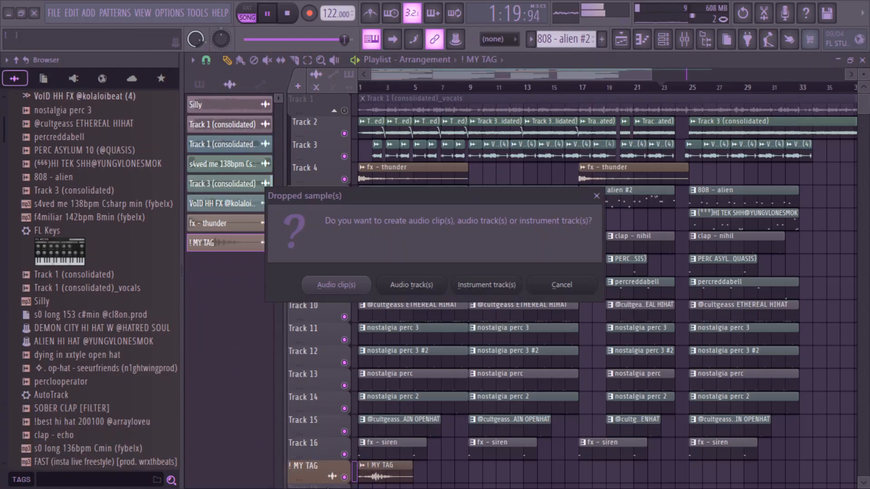
click(324, 286)
scroll(428, 353, down, 2)
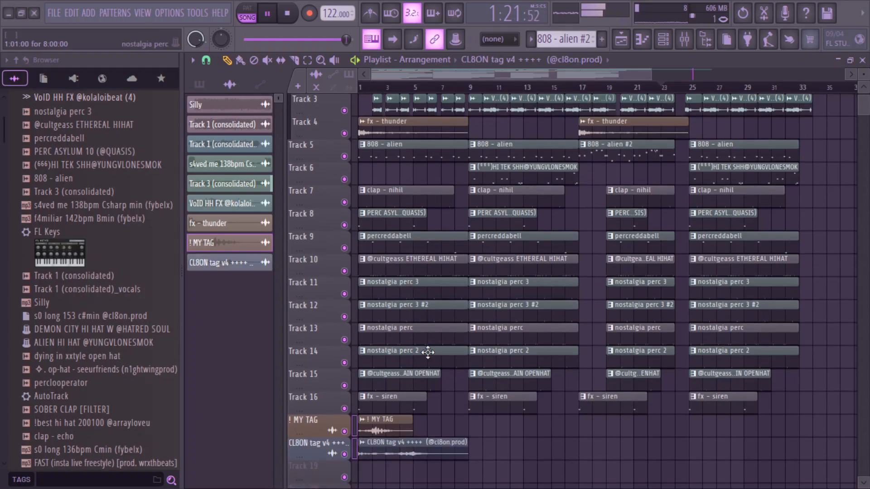
Step: Play back both tags from the start and lower the ! MY TAG clip's gain to about -4.2 dB
double_click(421, 448)
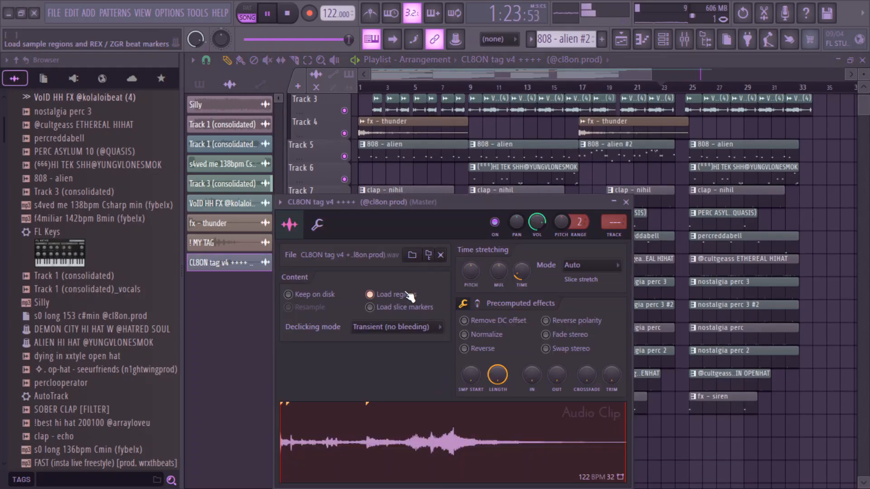
click(626, 203)
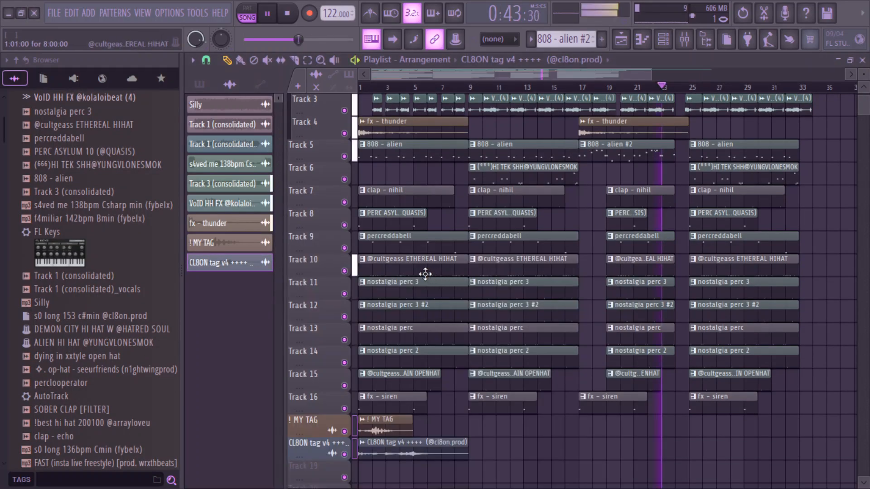
key(space)
key(space)
scroll(401, 399, down, 2)
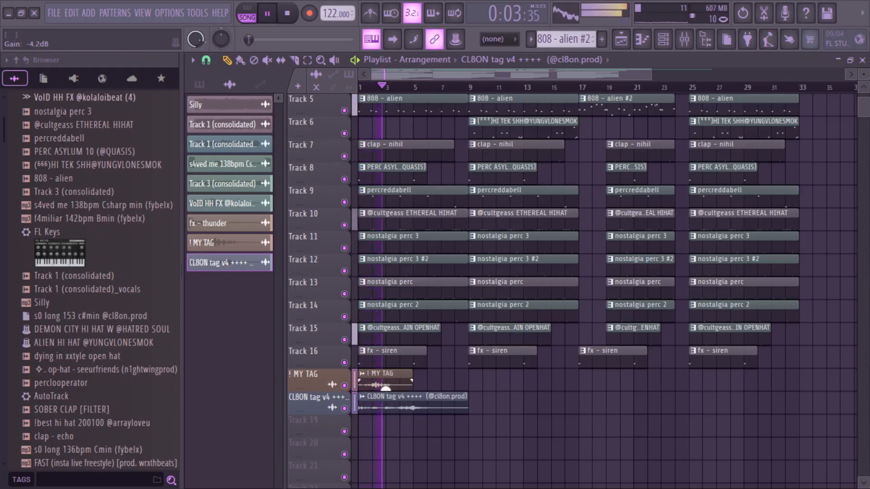
scroll(441, 399, down, 4)
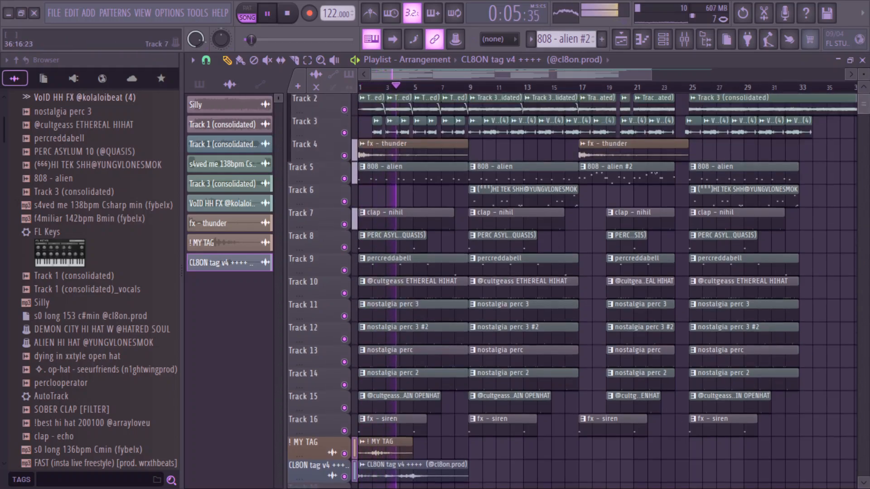
key(space)
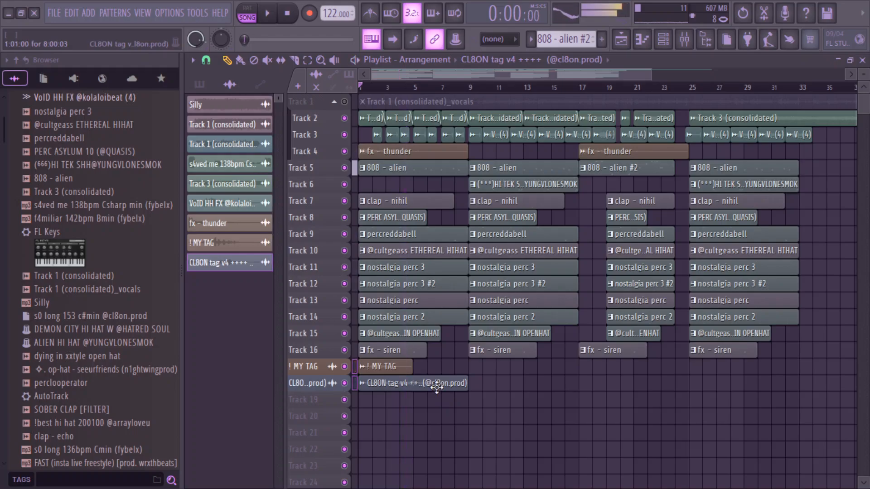
Step: Adjust the channel volume of the CL8ON tag v4 audio clip and close its settings
double_click(437, 386)
right_click(540, 221)
click(583, 231)
click(626, 202)
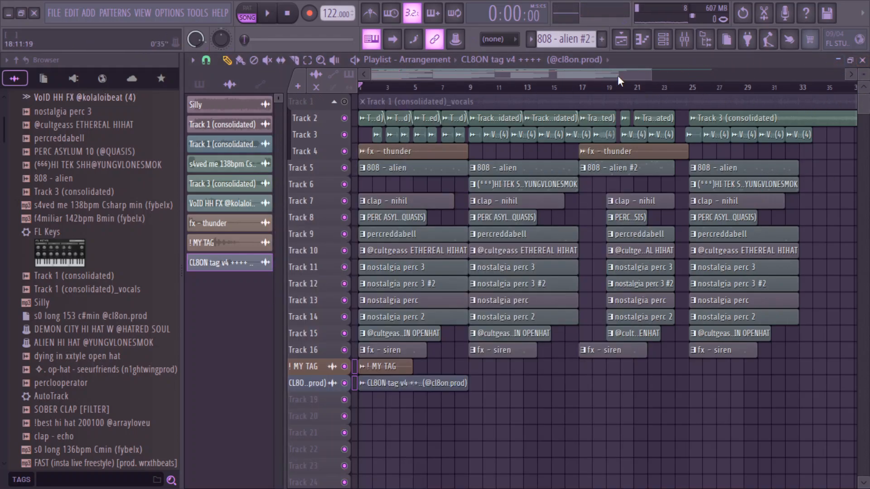
Step: Restore the playlist to a floating window, close the piano roll behind it and hide the browser
double_click(675, 56)
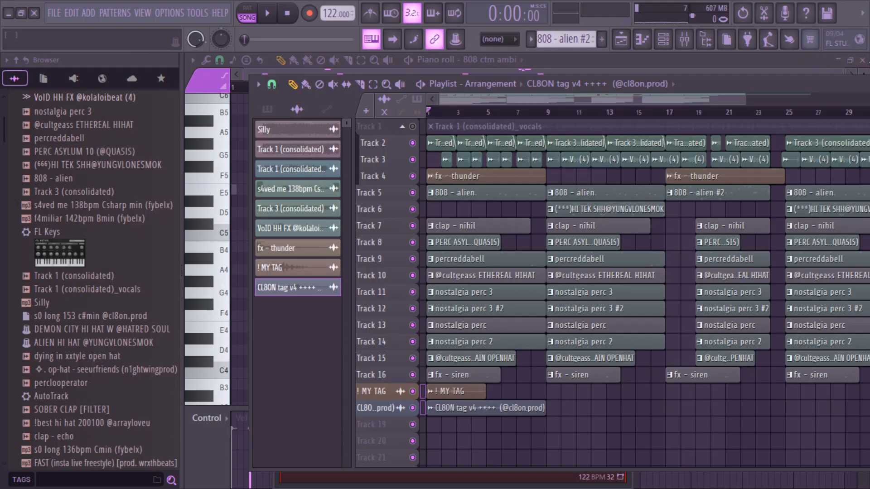
click(863, 61)
click(864, 61)
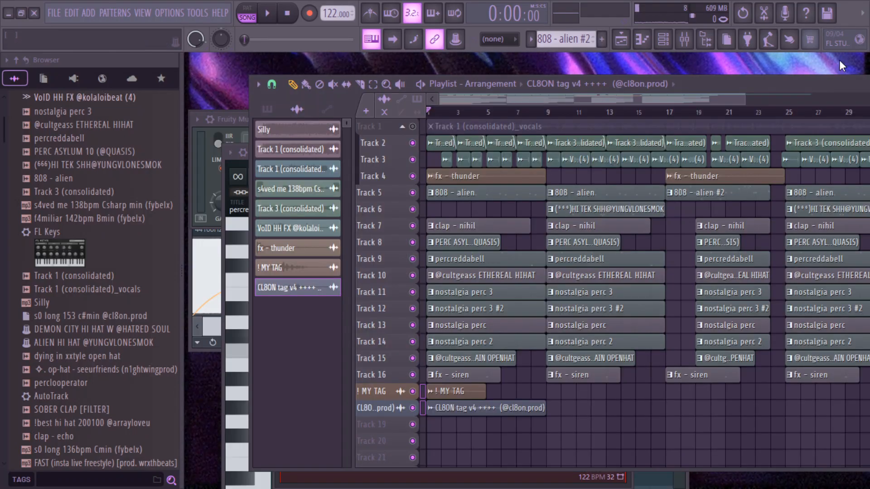
click(706, 39)
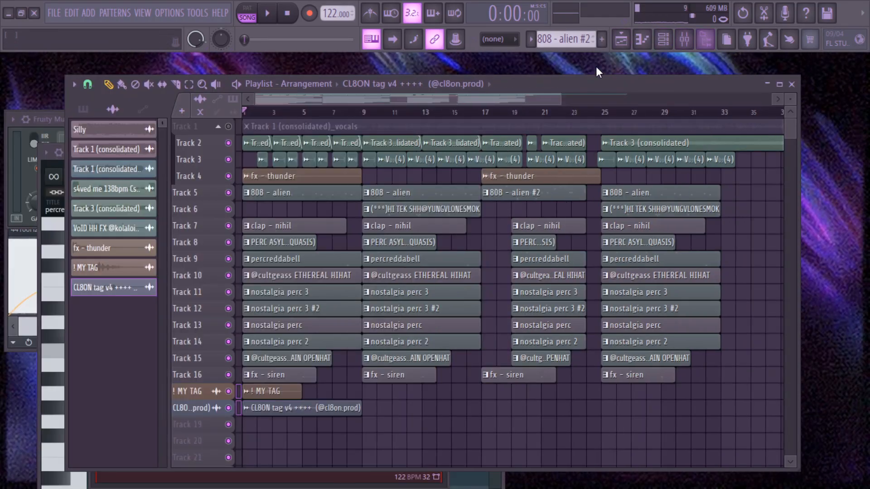
Step: Close the leftover Newtone, Fruity Multiband Compressor, Fruity Convolver and CL8ON tag v4 audio clip windows behind the playlist
click(53, 316)
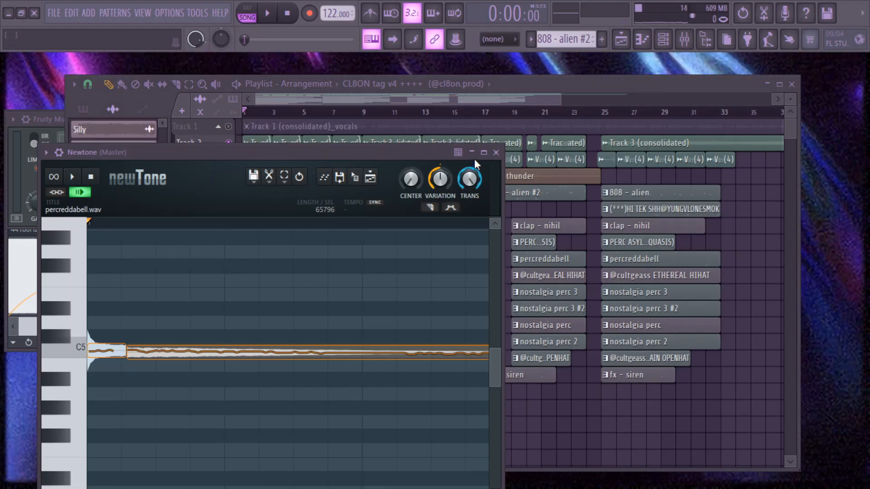
click(496, 151)
click(42, 119)
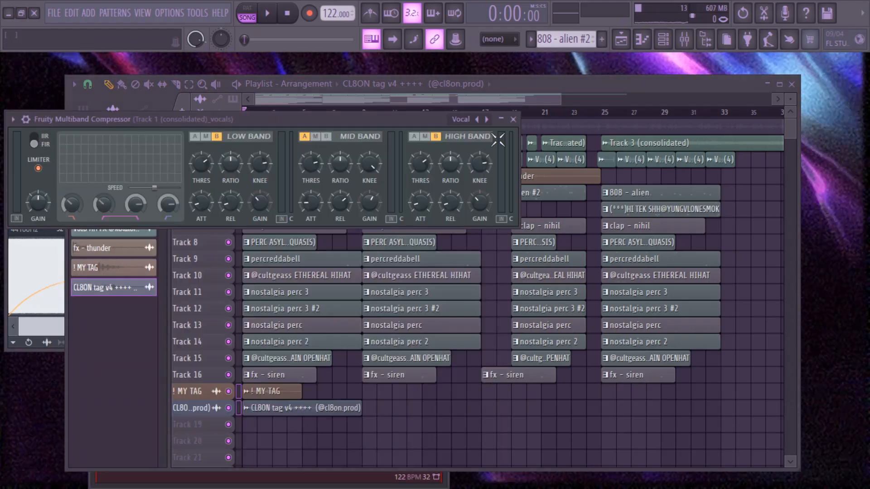
click(514, 120)
click(55, 118)
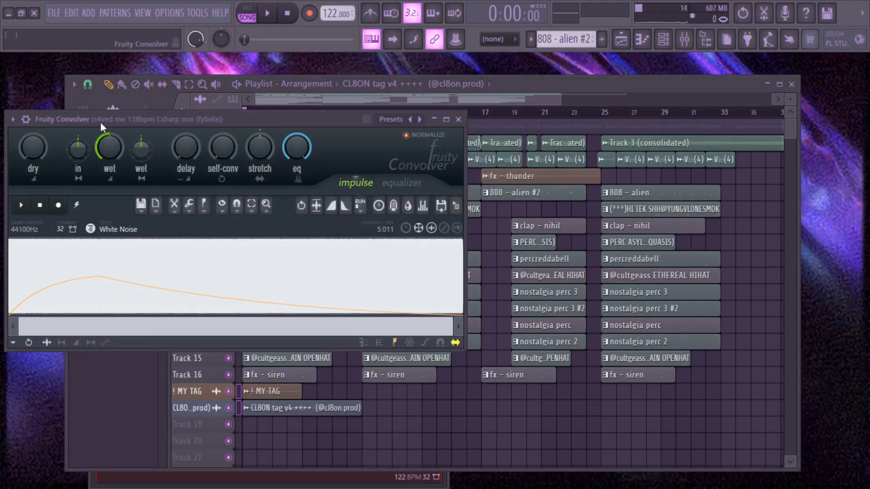
click(463, 119)
click(431, 475)
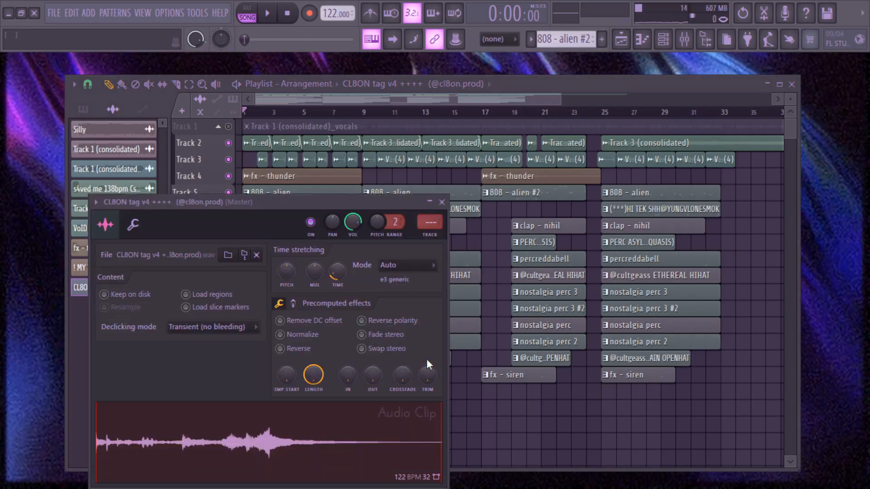
click(444, 204)
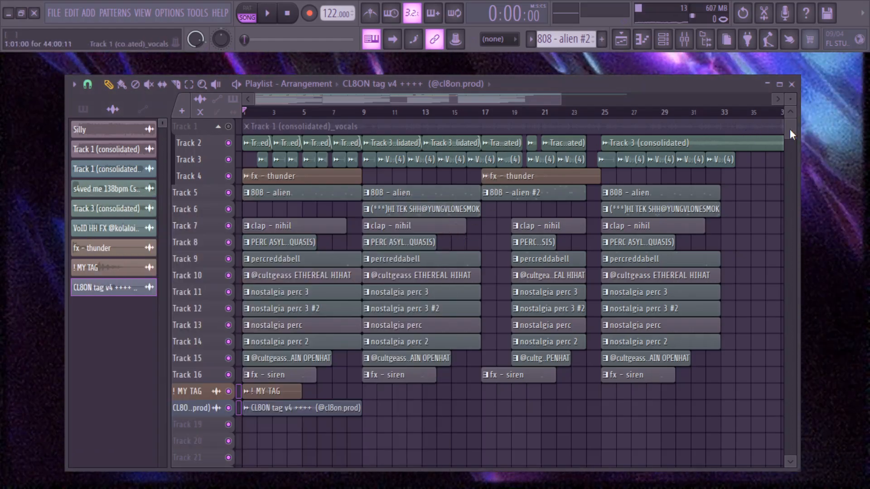
Step: Fit the arrangement in the playlist and play it through from the start with the Track 1 vocals muted
drag(791, 99, 790, 98)
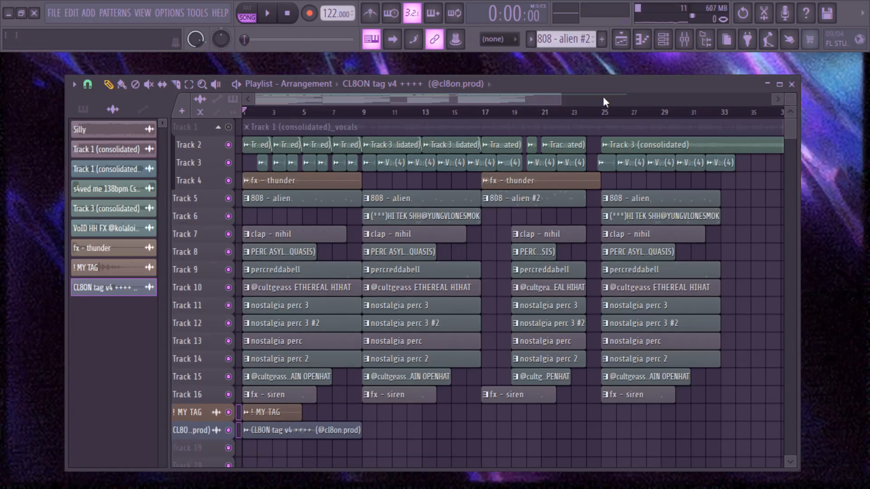
drag(561, 99, 626, 108)
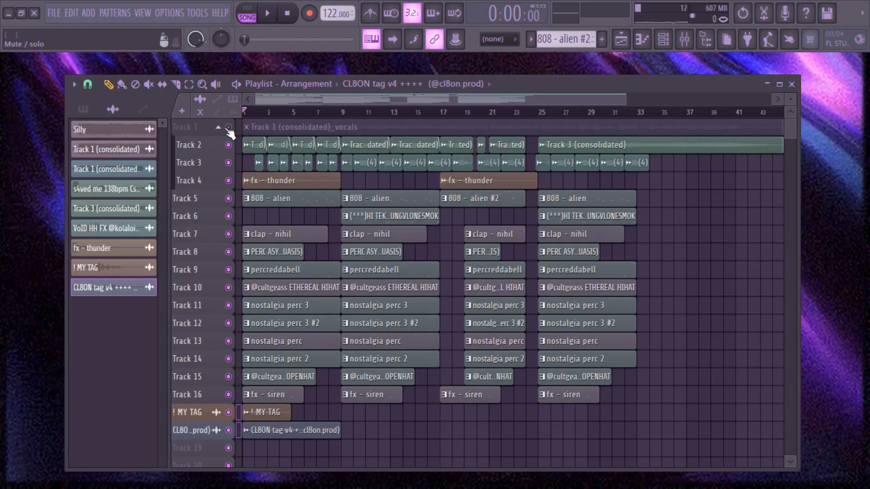
click(228, 127)
click(228, 127)
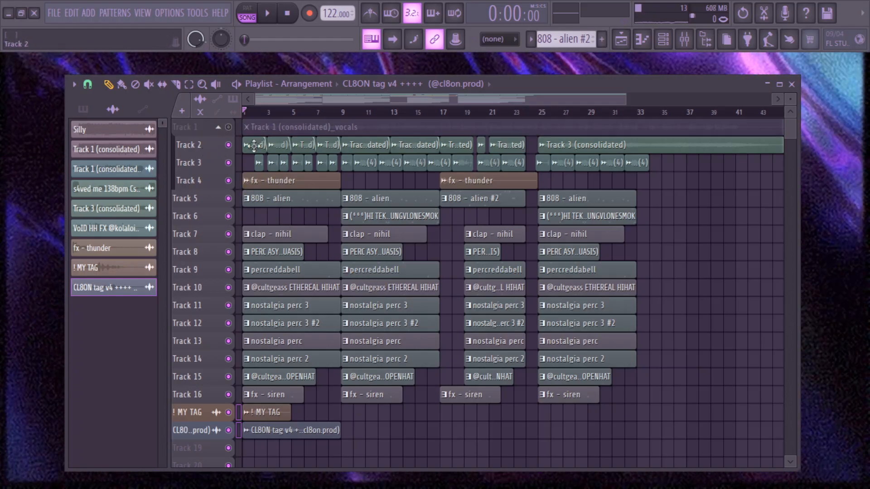
key(space)
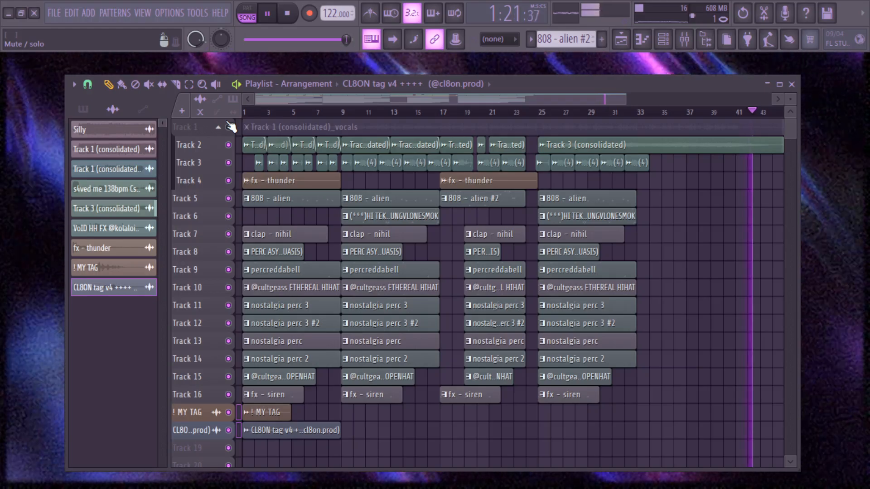
Step: Unmute the Track 1 vocals and add a fade-out to the end of the vocal clip, starting around bar 38
click(229, 127)
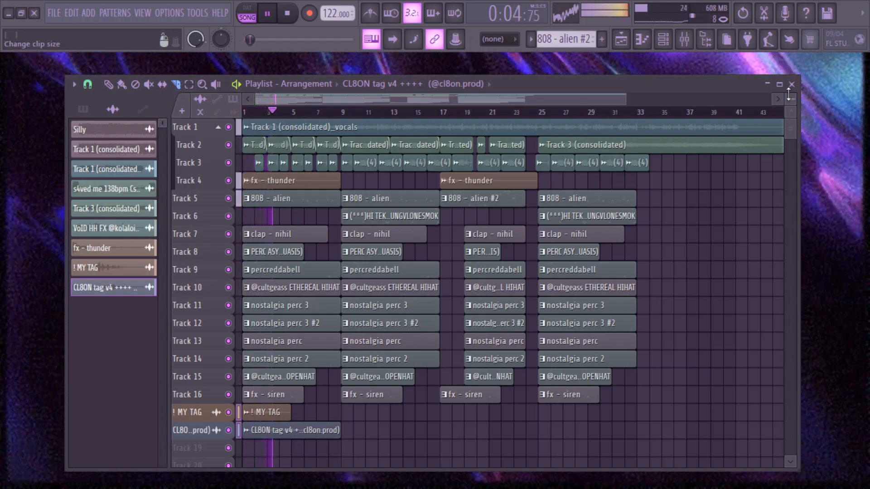
drag(790, 99, 790, 89)
drag(599, 99, 651, 109)
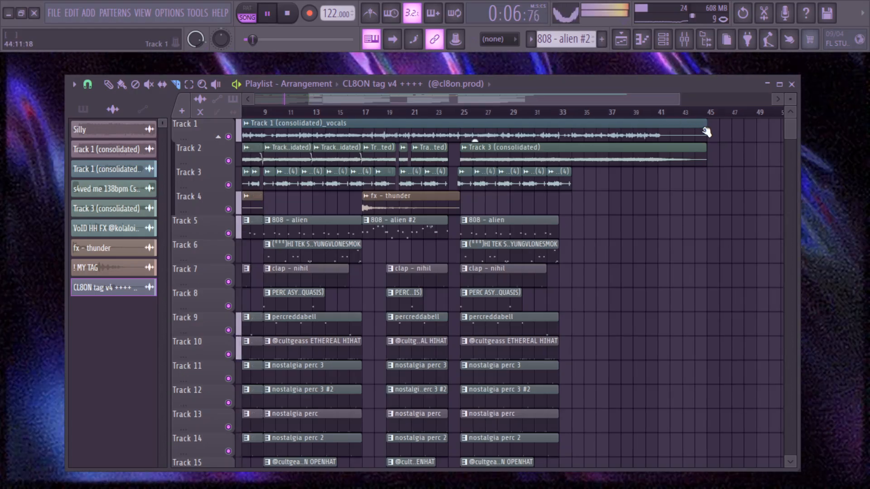
drag(703, 132, 668, 139)
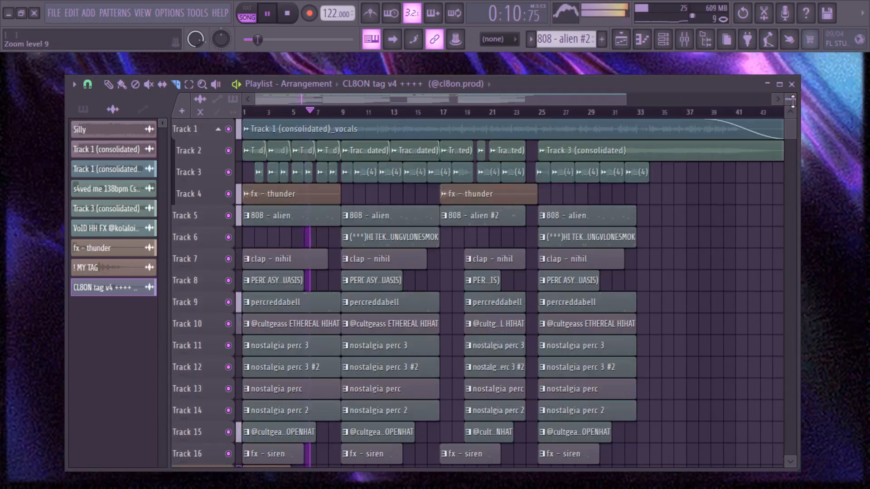
Step: Fit all tracks in the playlist and replay the full arrangement from the start with the vocals included
drag(790, 99, 790, 105)
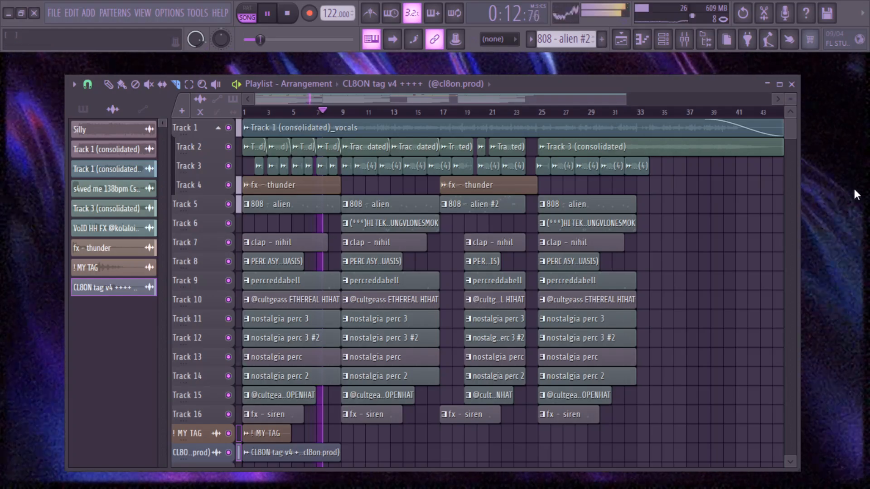
key(space)
key(space)
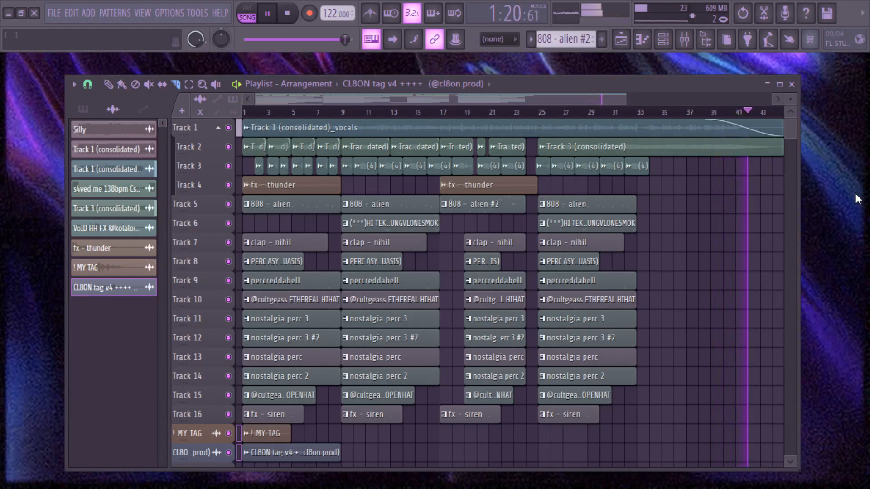
key(super)
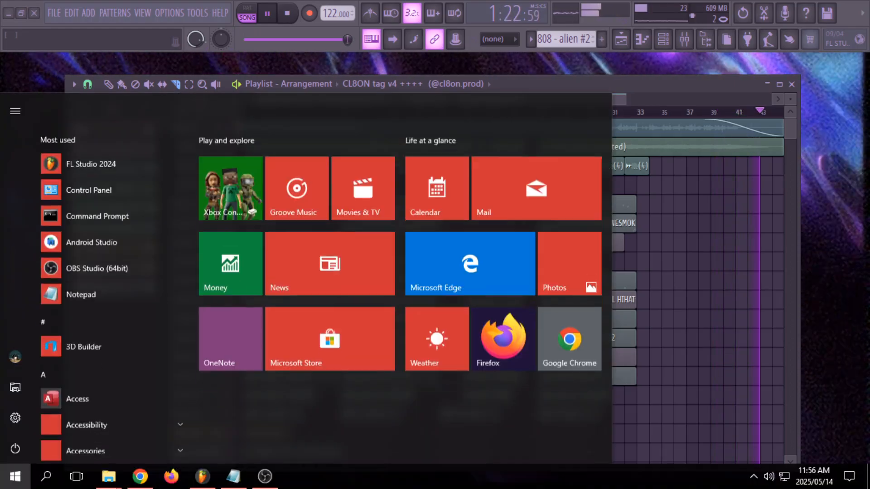